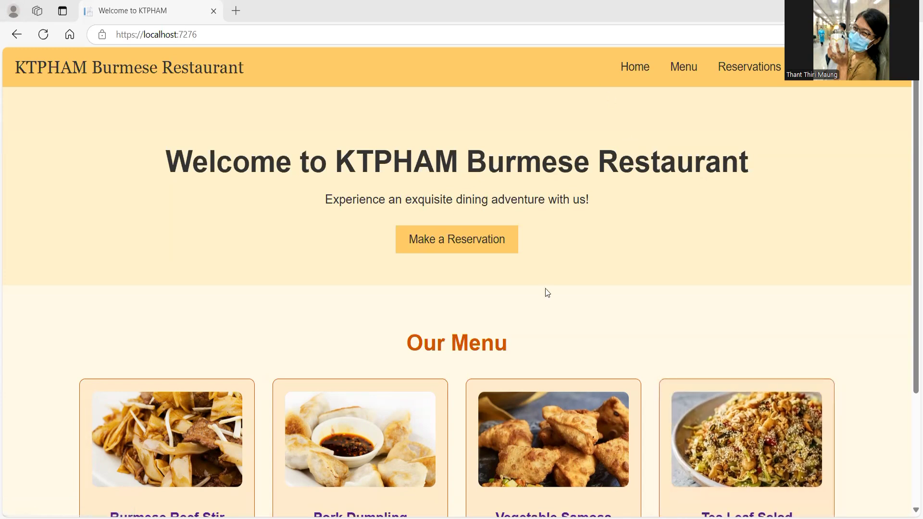
# Step: Open the restaurant's Menu page and filter it to Starters, then to Mains
pyautogui.scroll(-3, 545, 290)
pyautogui.scroll(3, 545, 292)
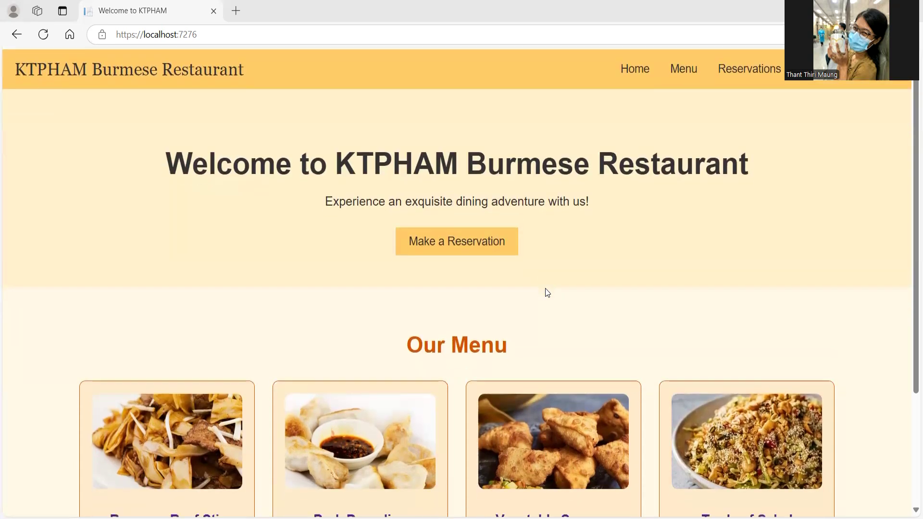
pyautogui.click(682, 70)
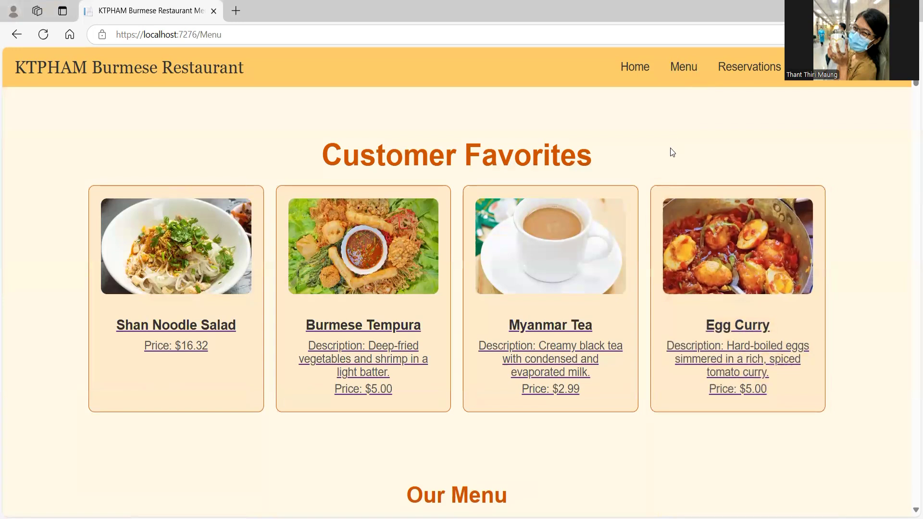
pyautogui.scroll(-4, 551, 152)
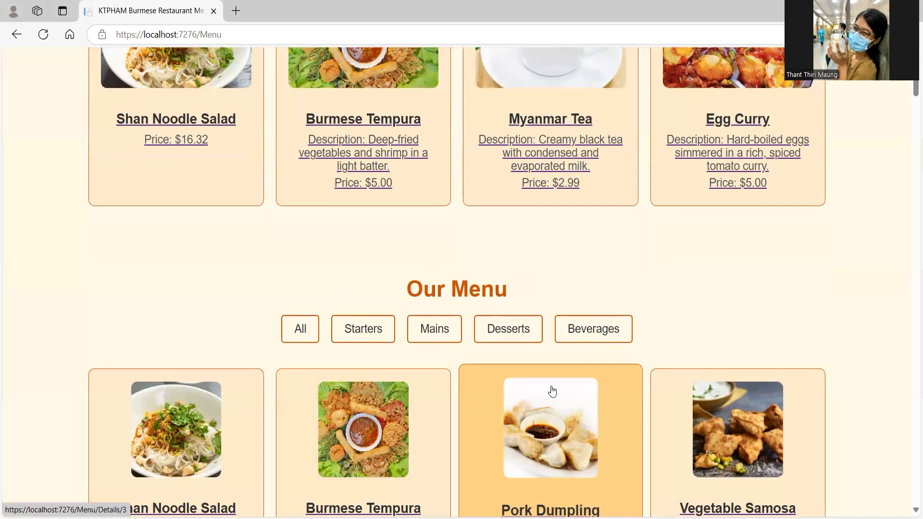
pyautogui.scroll(5, 552, 390)
pyautogui.scroll(-2, 552, 390)
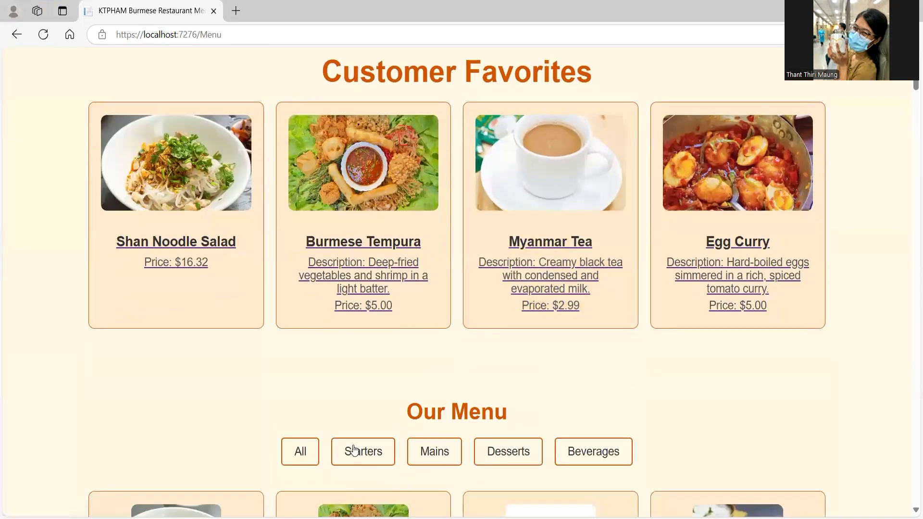
pyautogui.click(353, 450)
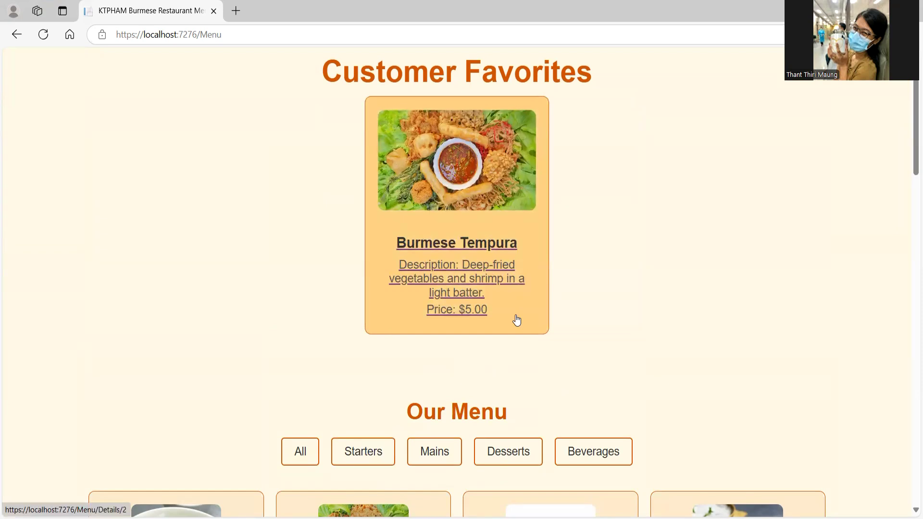
pyautogui.scroll(-1, 516, 317)
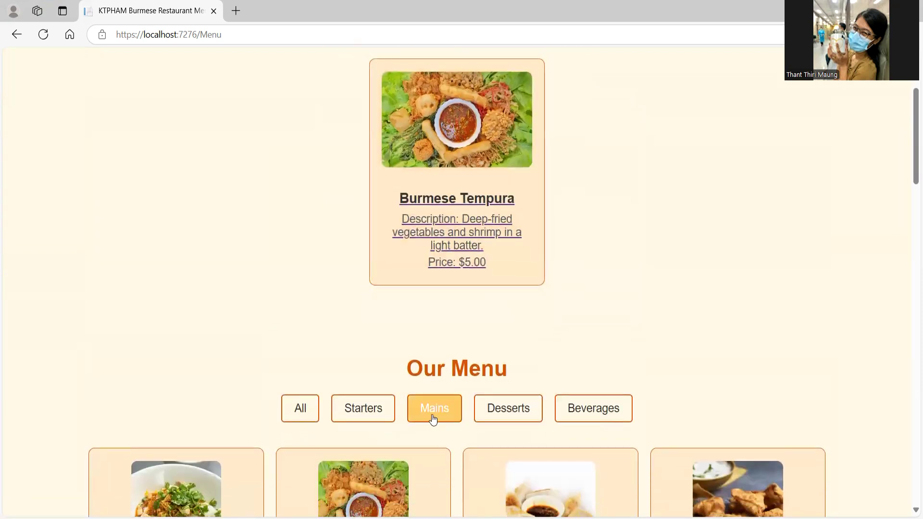
pyautogui.click(434, 409)
# Step: Filter the menu to Beverages, then show All categories again
pyautogui.scroll(3, 465, 319)
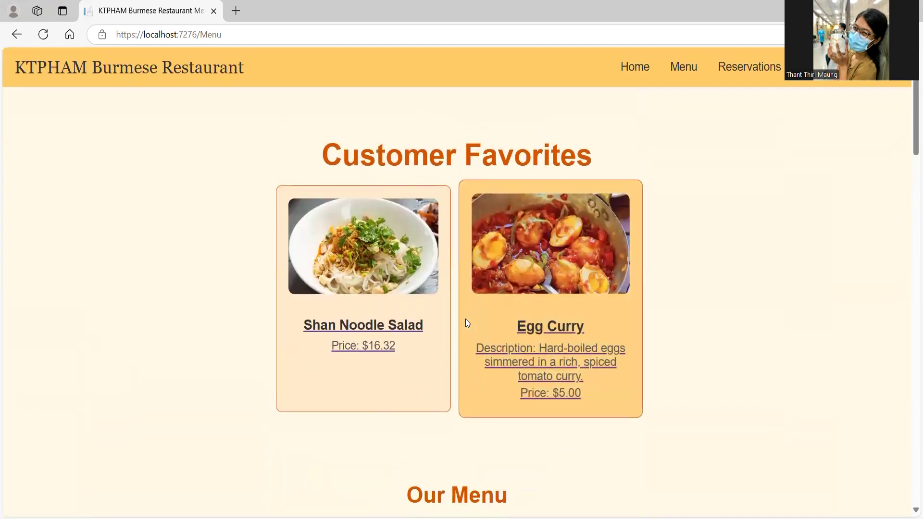
pyautogui.scroll(-5, 465, 318)
pyautogui.scroll(5, 465, 319)
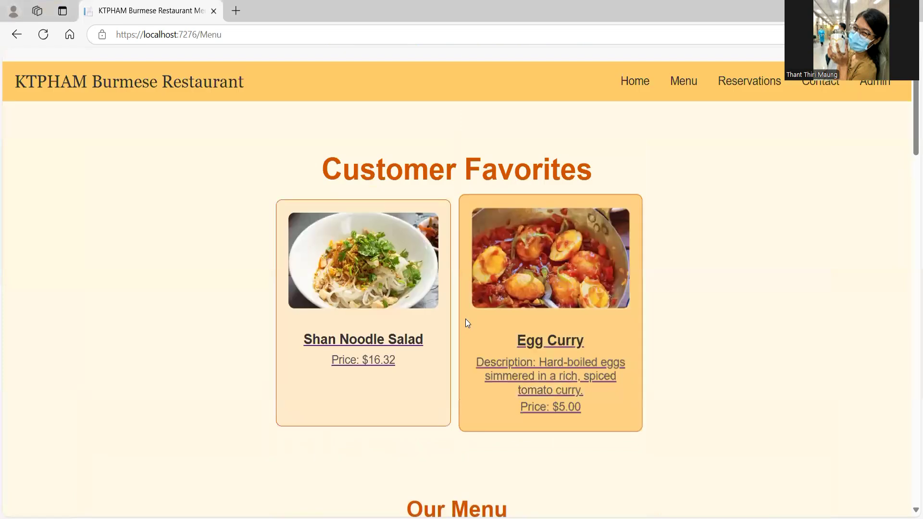
pyautogui.scroll(-1, 465, 319)
pyautogui.click(593, 497)
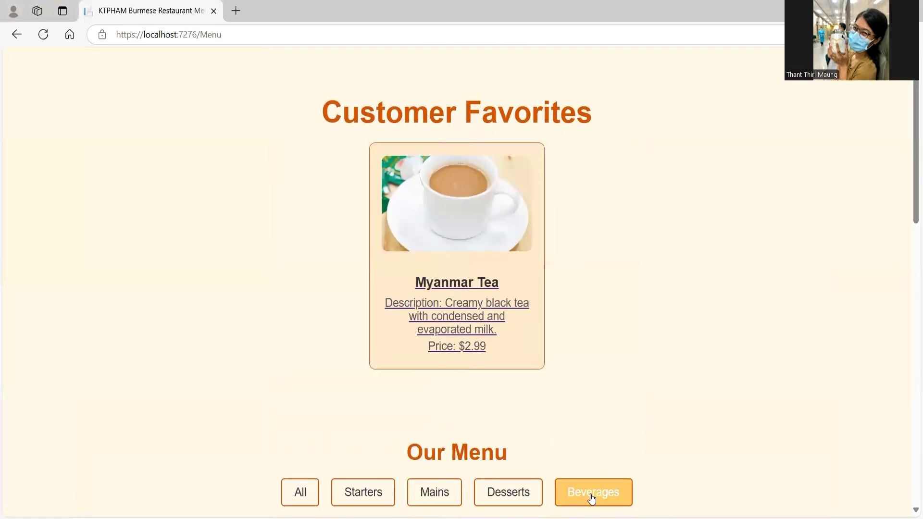
pyautogui.scroll(-2, 553, 360)
pyautogui.scroll(-1, 554, 361)
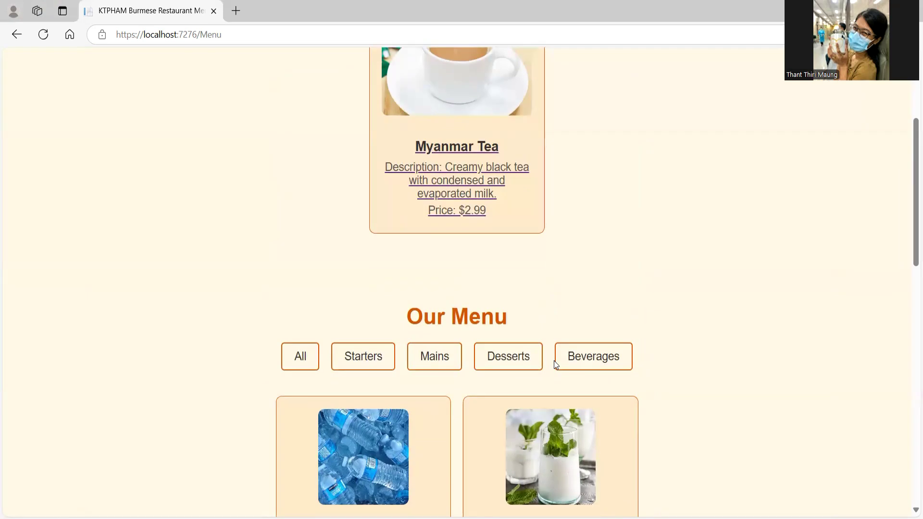
pyautogui.scroll(3, 553, 361)
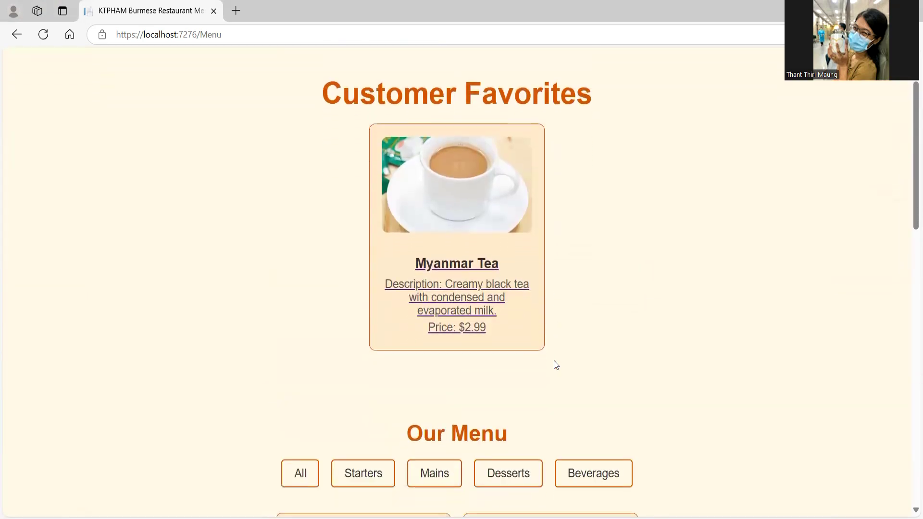
pyautogui.click(298, 475)
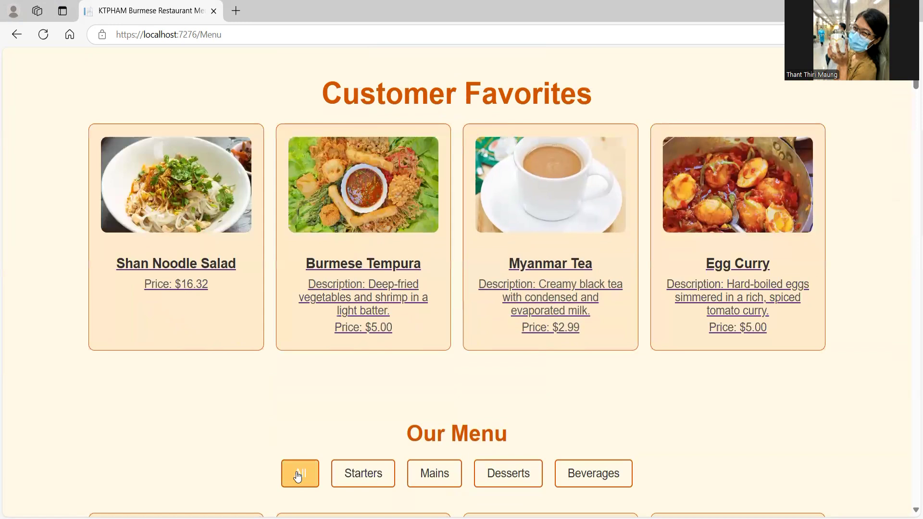
# Step: Open the Vegetable Samosa details page from the full menu
pyautogui.scroll(-3, 303, 394)
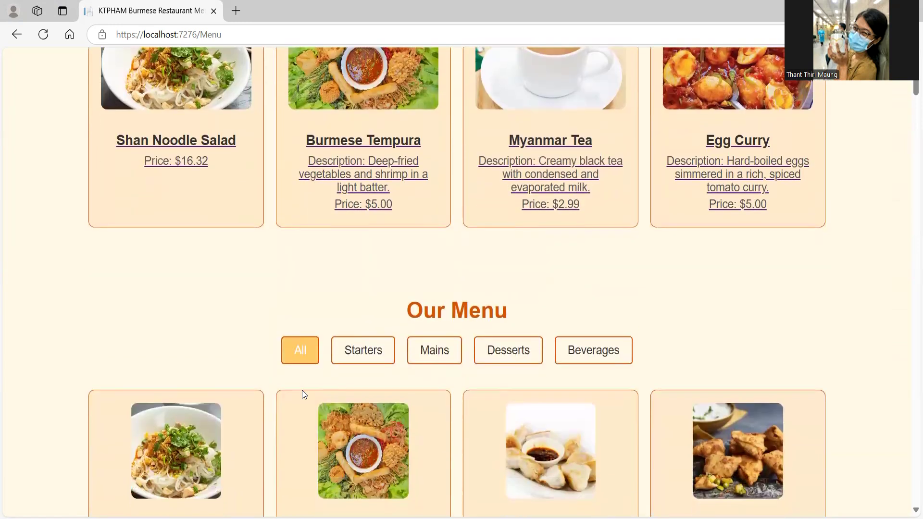
pyautogui.scroll(2, 303, 394)
pyautogui.scroll(2, 566, 183)
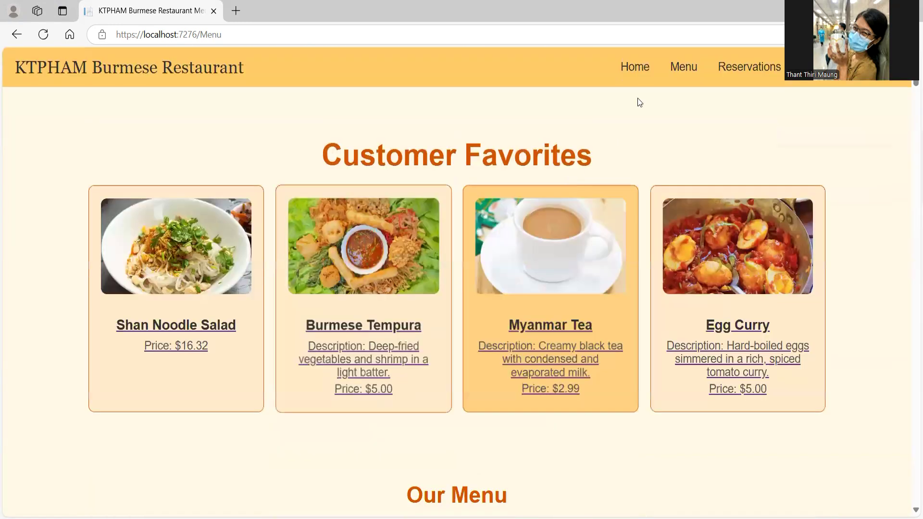
pyautogui.scroll(-3, 553, 253)
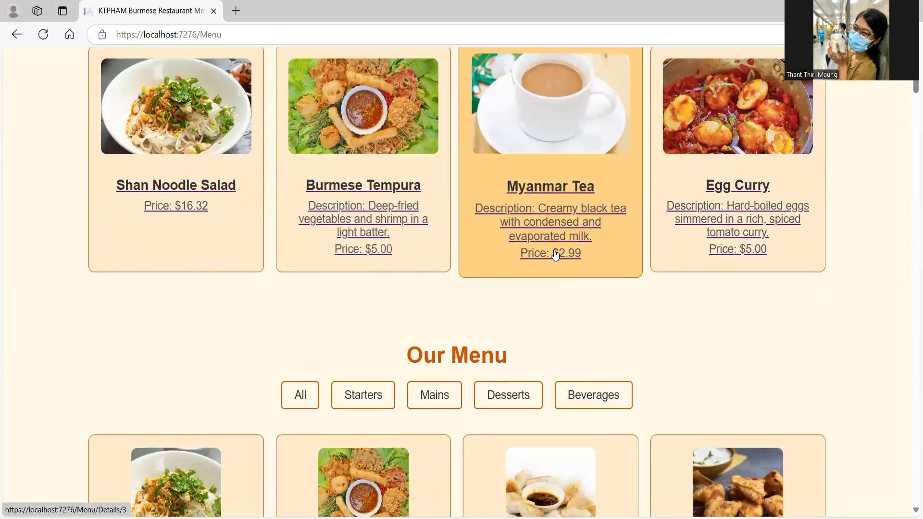
pyautogui.scroll(-2, 553, 249)
pyautogui.click(710, 470)
pyautogui.click(107, 411)
pyautogui.press('BackSpace')
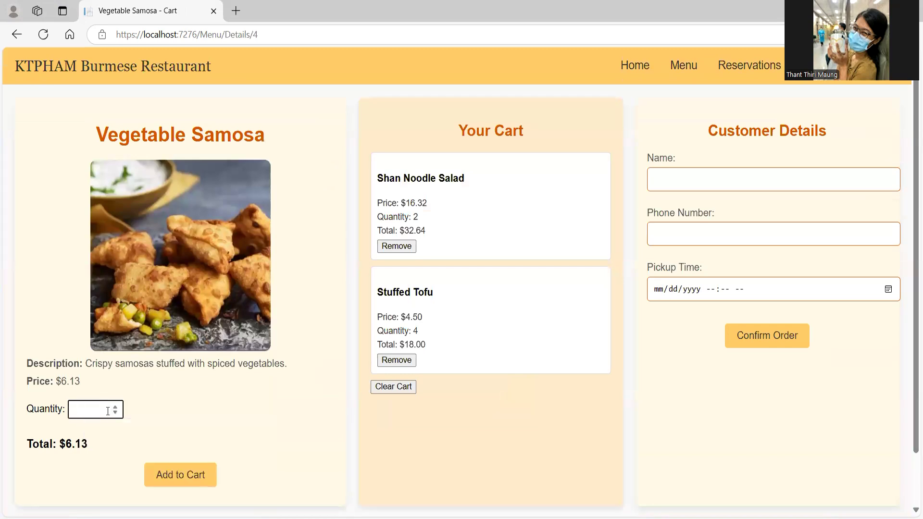
pyautogui.write('2')
pyautogui.doubleClick(84, 443)
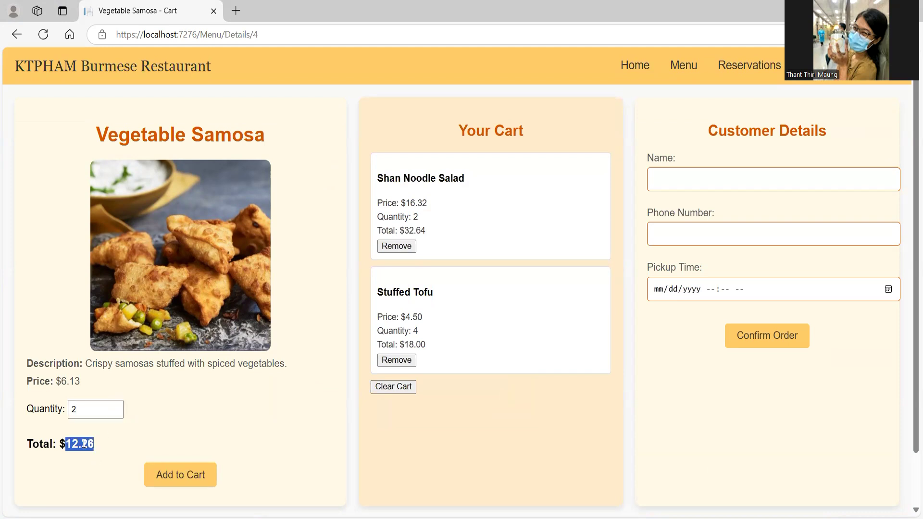
pyautogui.doubleClick(69, 382)
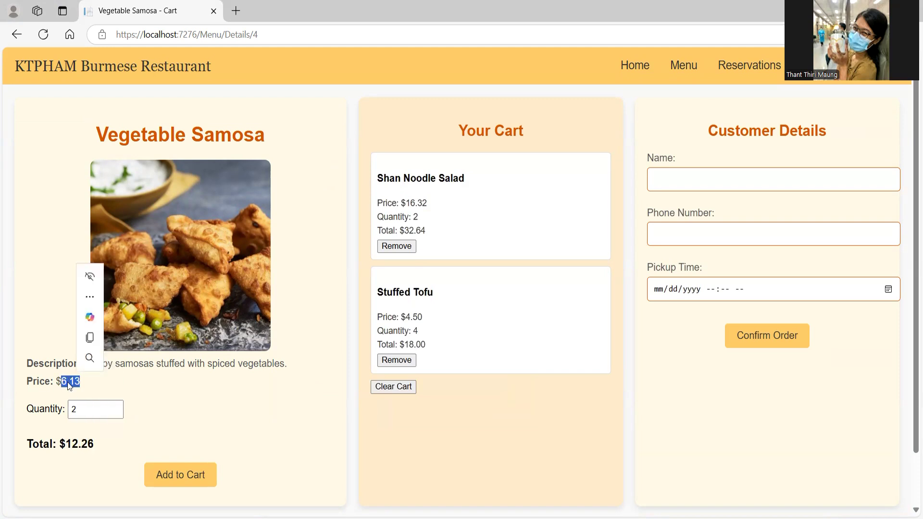
pyautogui.click(77, 408)
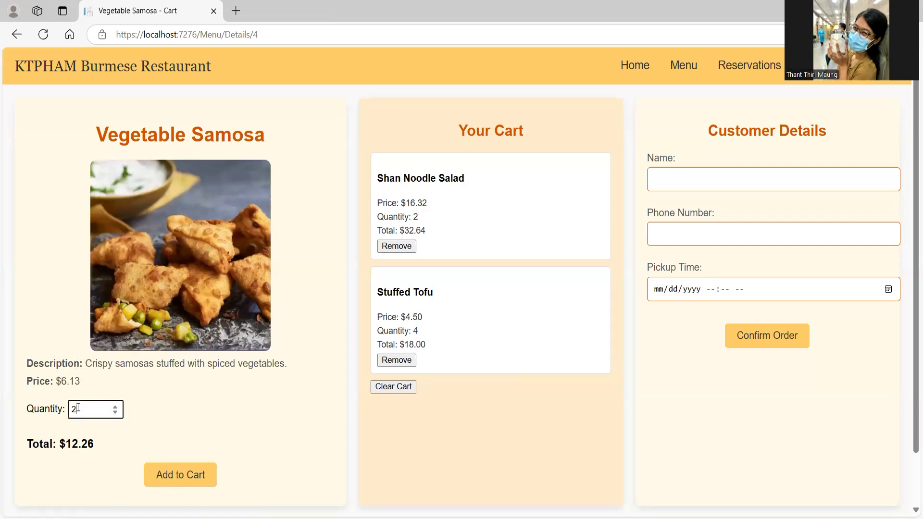
pyautogui.press('BackSpace')
pyautogui.write('3')
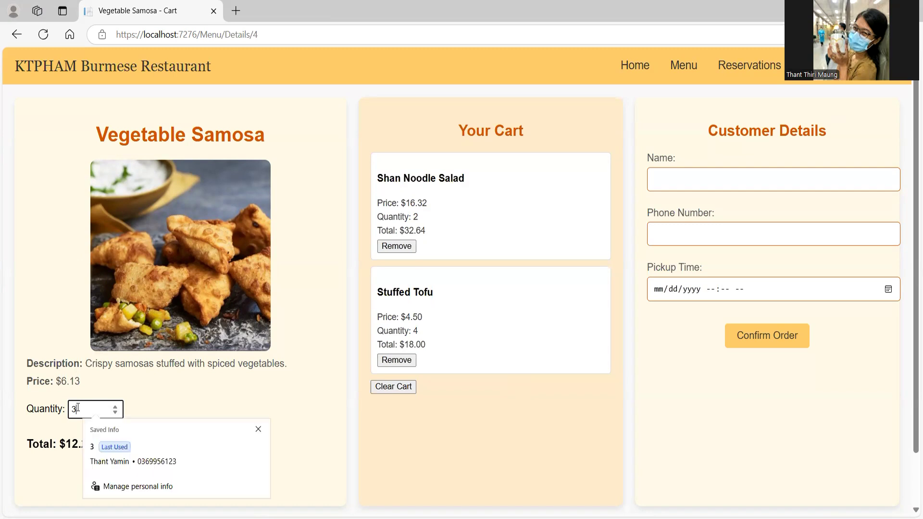
pyautogui.click(167, 392)
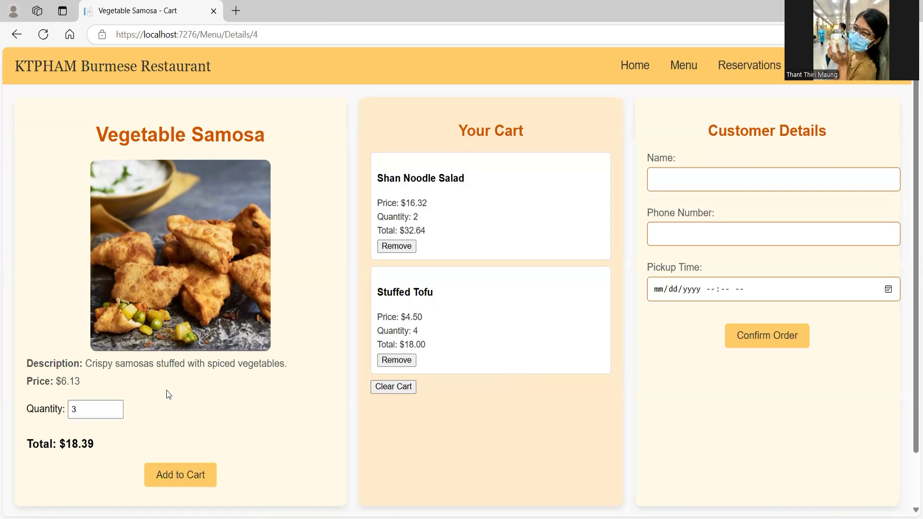
pyautogui.click(82, 408)
pyautogui.press('BackSpace')
pyautogui.write('5')
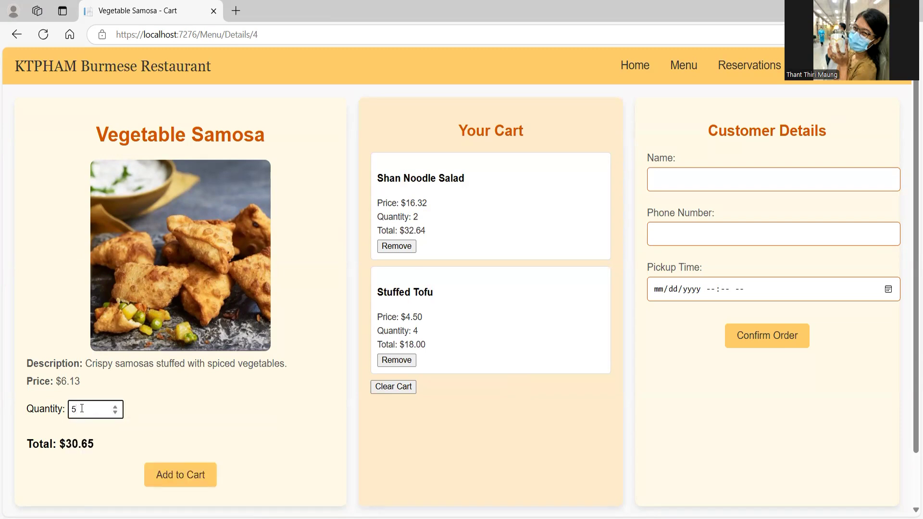
pyautogui.press('BackSpace')
pyautogui.write('1')
pyautogui.click(160, 403)
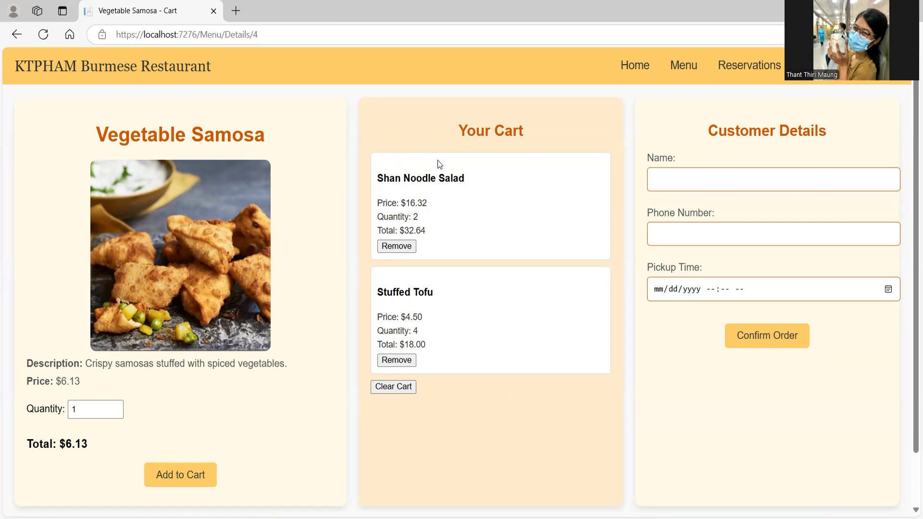
# Step: Empty the cart of both items and add one Vegetable Samosa instead
pyautogui.click(397, 386)
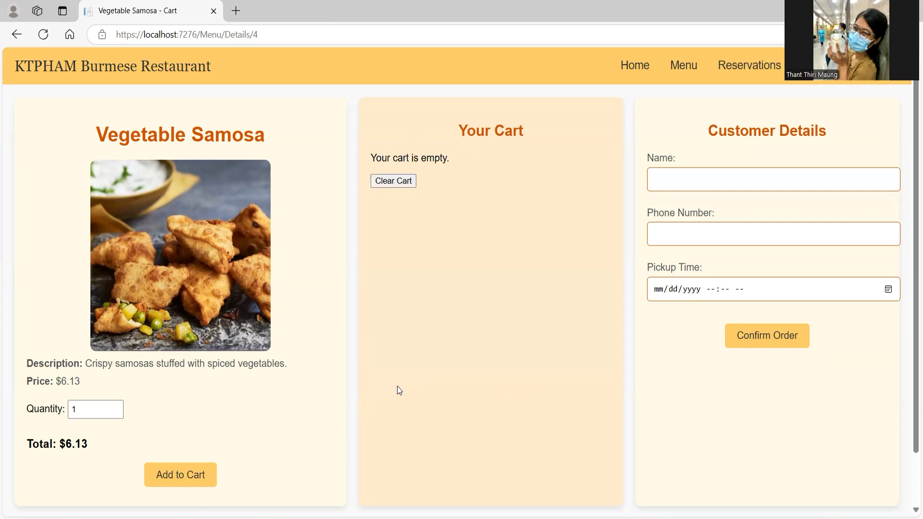
pyautogui.click(195, 474)
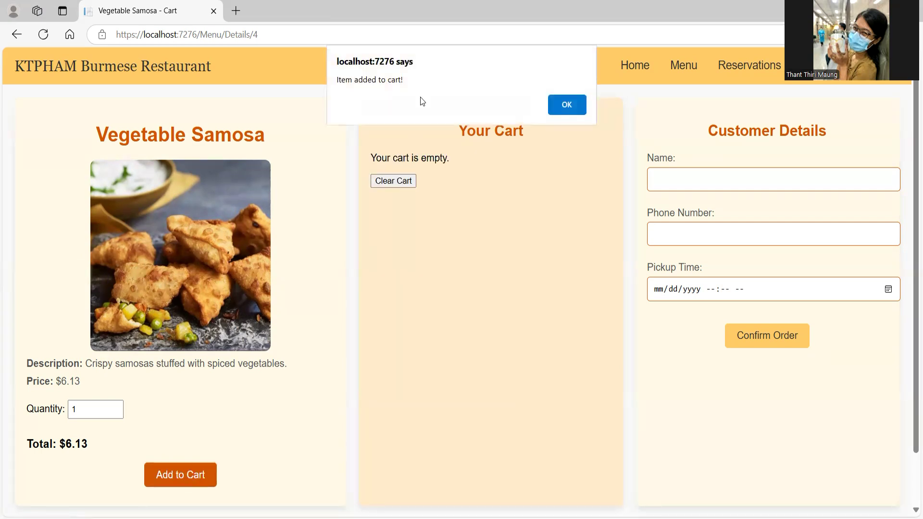
pyautogui.click(559, 102)
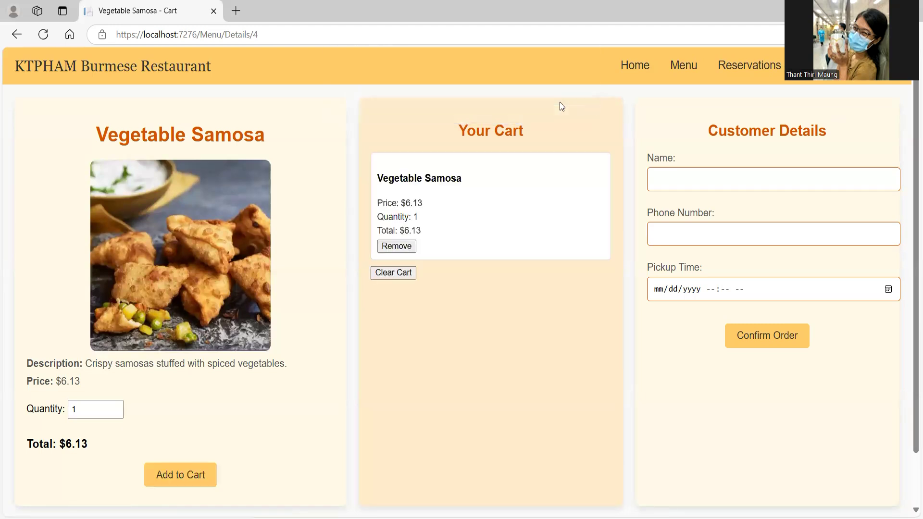
# Step: Return to the menu and open the Fried Tofu details page
pyautogui.click(702, 69)
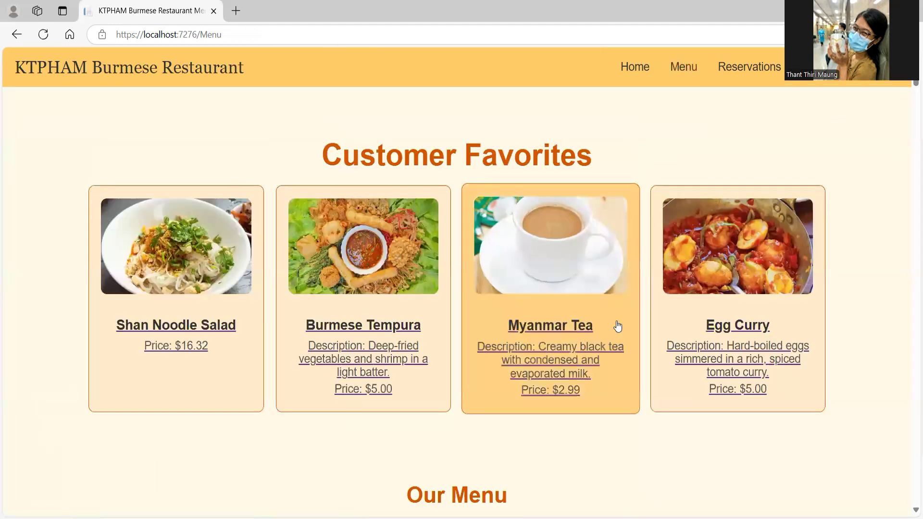
pyautogui.scroll(-6, 723, 356)
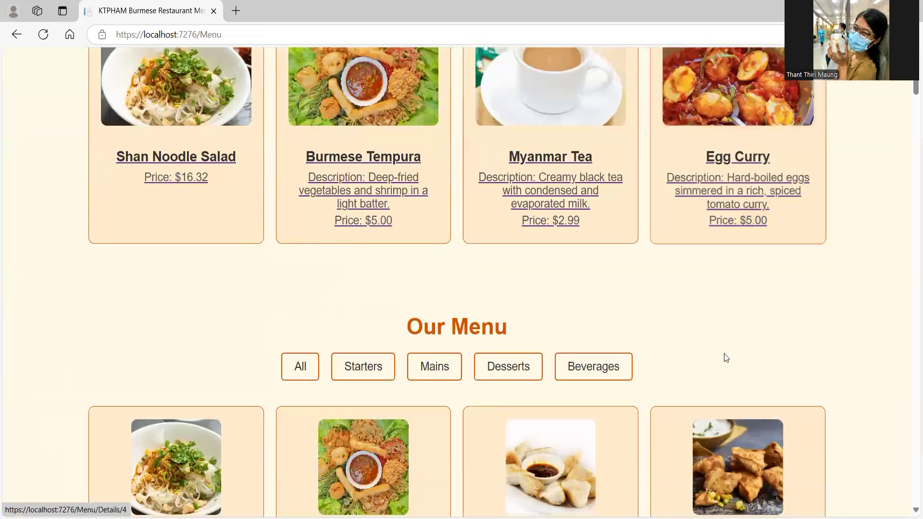
pyautogui.scroll(-3, 212, 487)
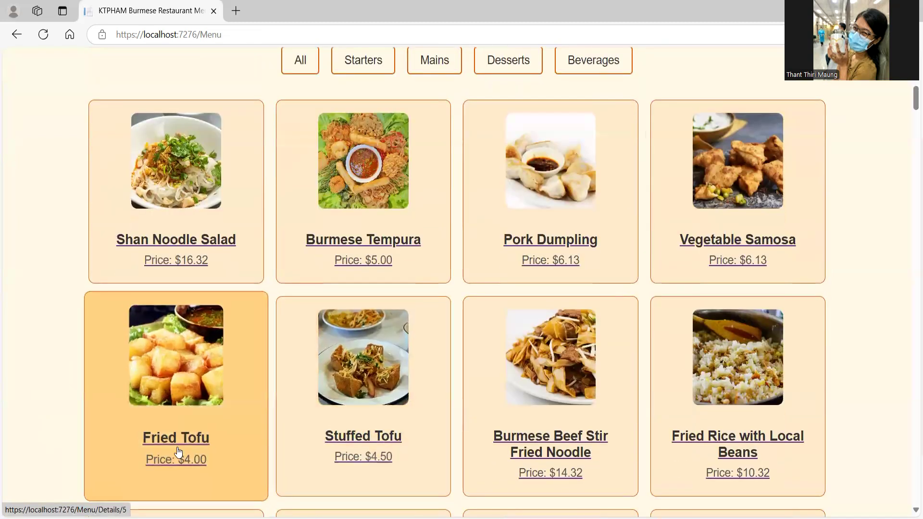
pyautogui.click(177, 451)
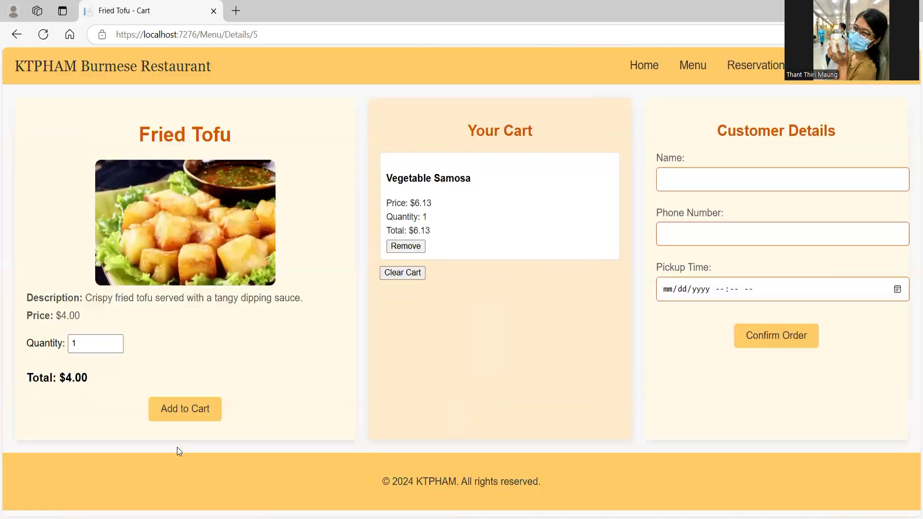
# Step: Add two Fried Tofu to the cart for $8.00 total
pyautogui.click(98, 350)
pyautogui.press('BackSpace')
pyautogui.write('2')
pyautogui.click(194, 408)
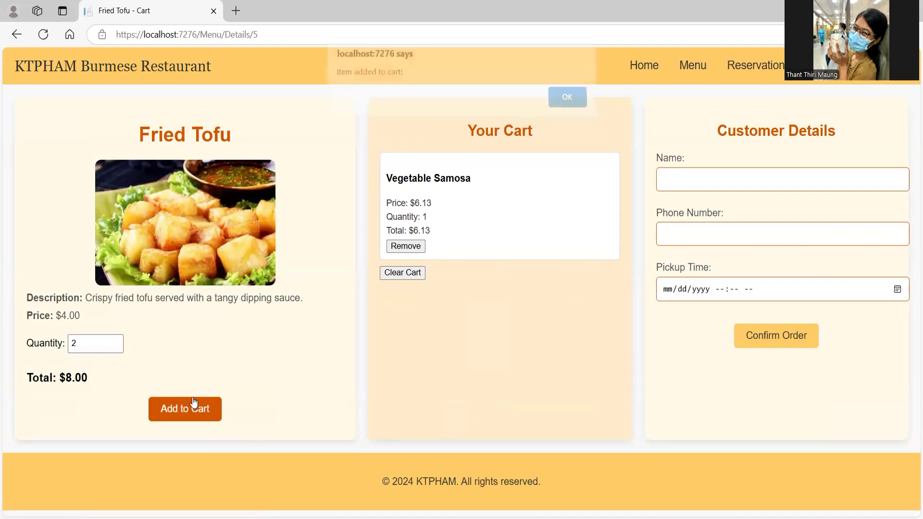
pyautogui.click(568, 102)
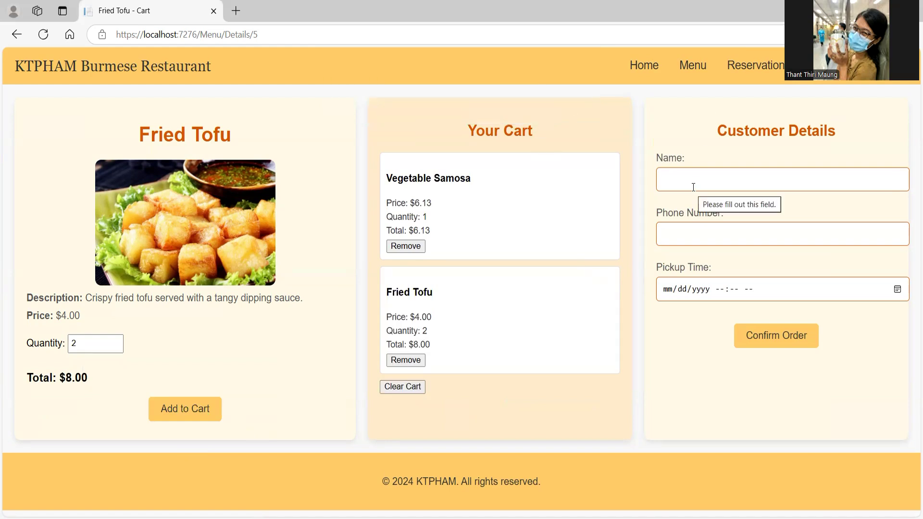
# Step: Enter the customer's name and phone number in the order form
pyautogui.click(683, 168)
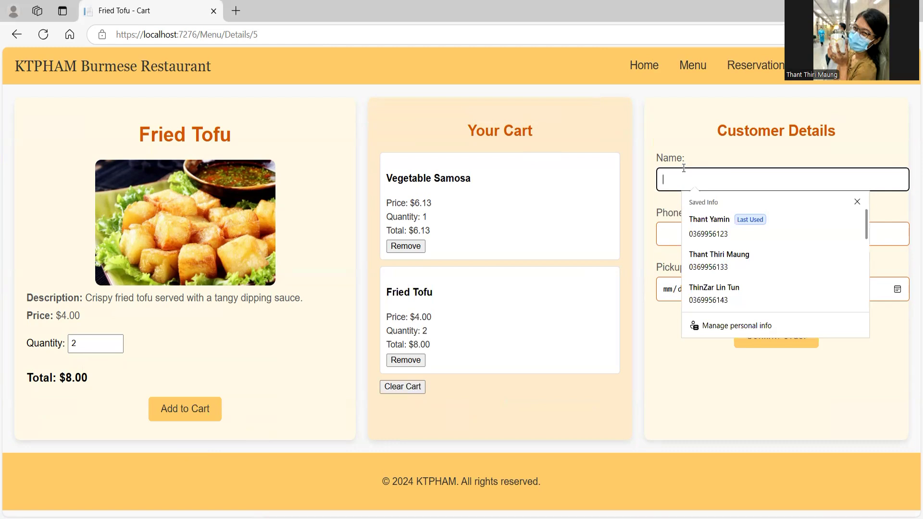
pyautogui.write('Taylor')
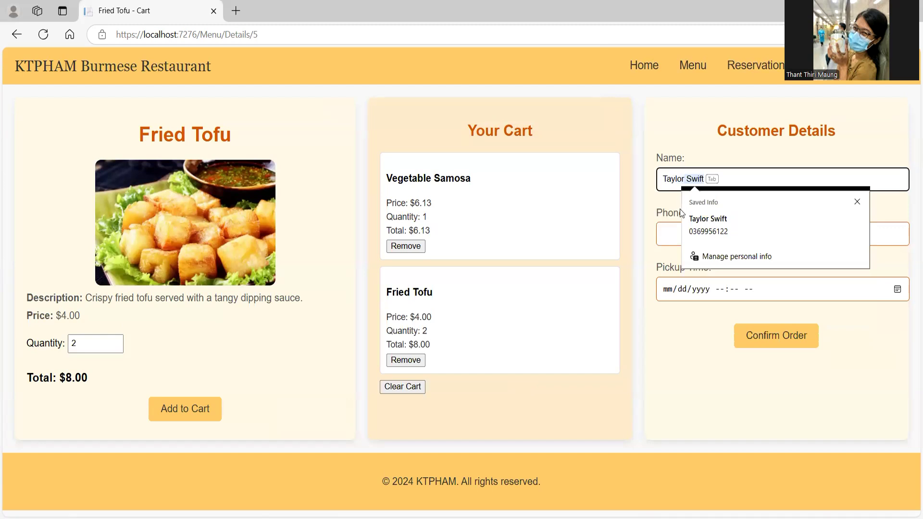
pyautogui.click(676, 234)
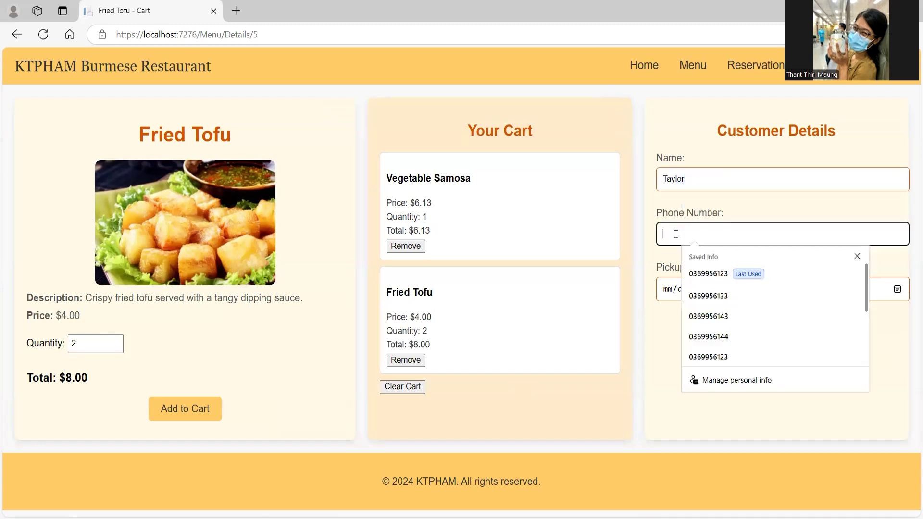
pyautogui.click(716, 335)
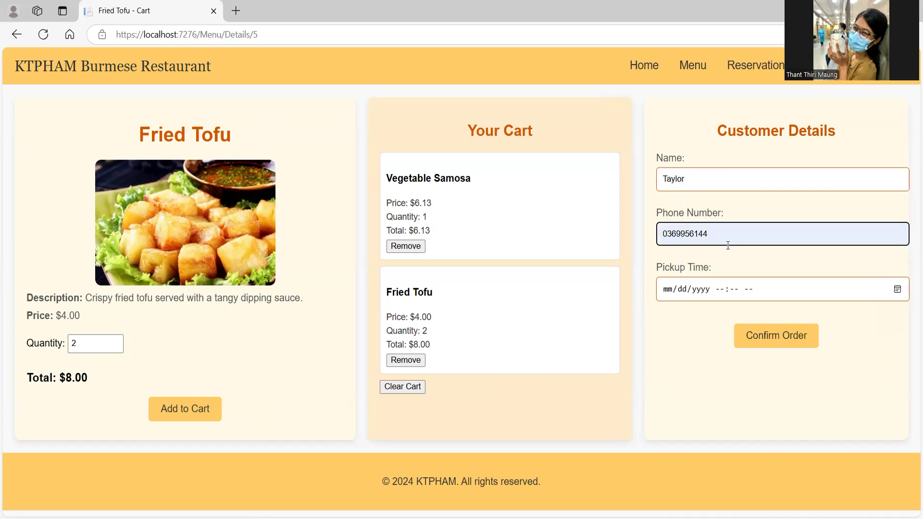
pyautogui.press('BackSpace')
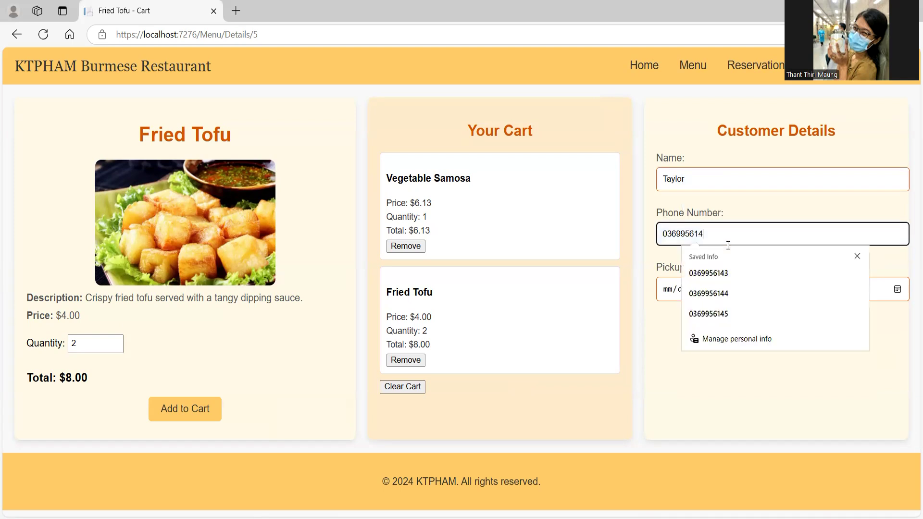
pyautogui.write('5')
pyautogui.click(721, 205)
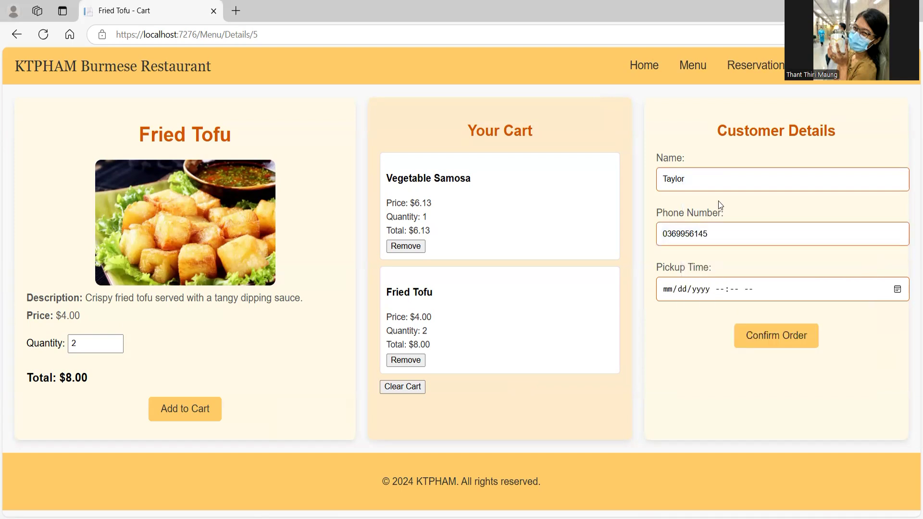
# Step: Set the pickup time to 12/29/2024 01:00 PM
pyautogui.click(897, 290)
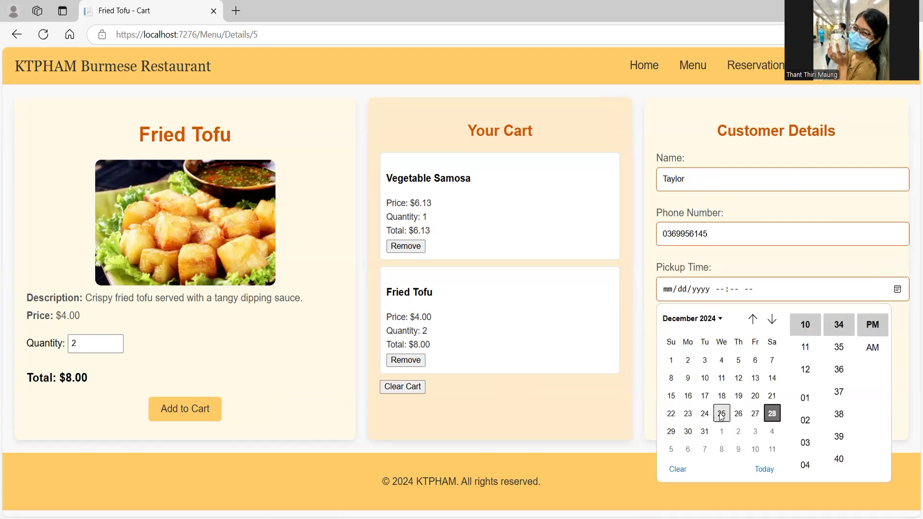
pyautogui.click(673, 433)
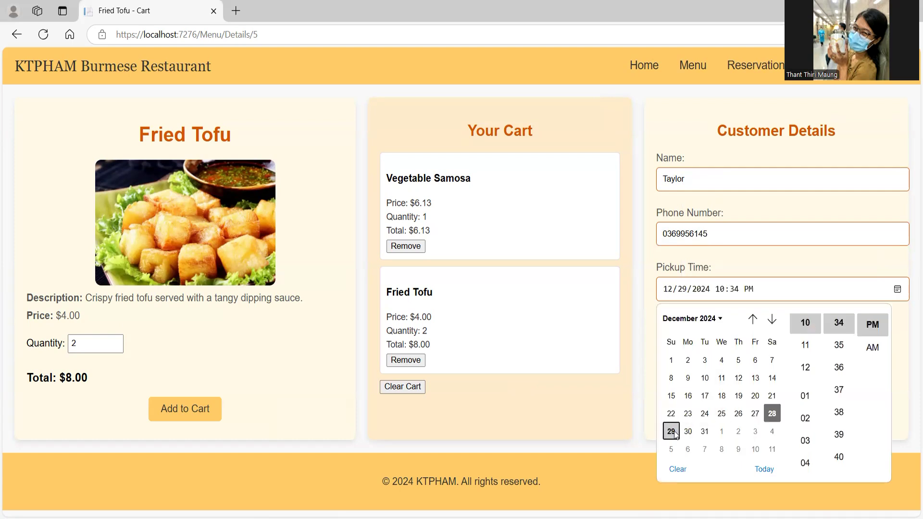
pyautogui.click(810, 404)
pyautogui.scroll(-10, 836, 431)
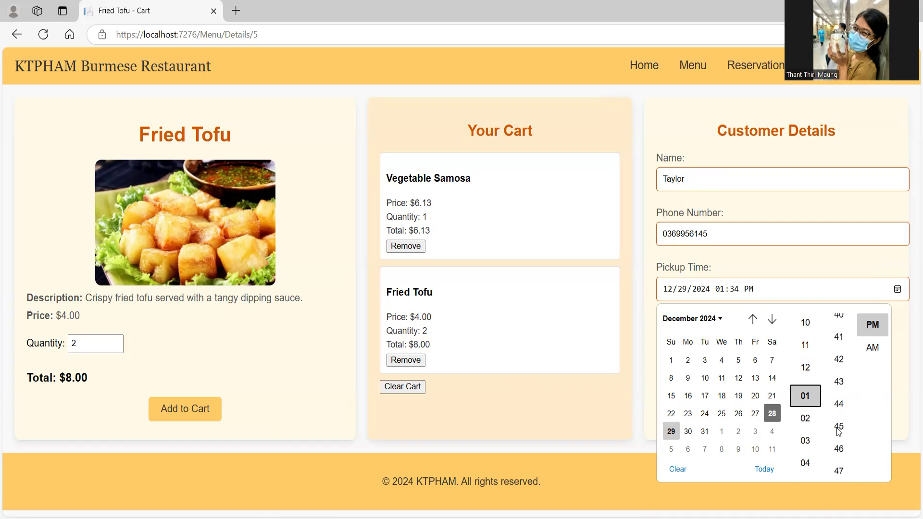
pyautogui.click(839, 385)
pyautogui.click(870, 332)
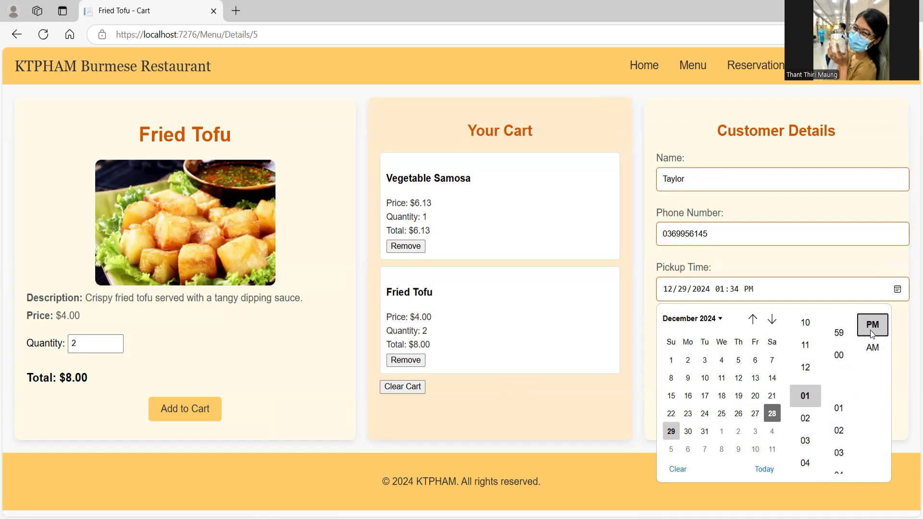
pyautogui.click(839, 355)
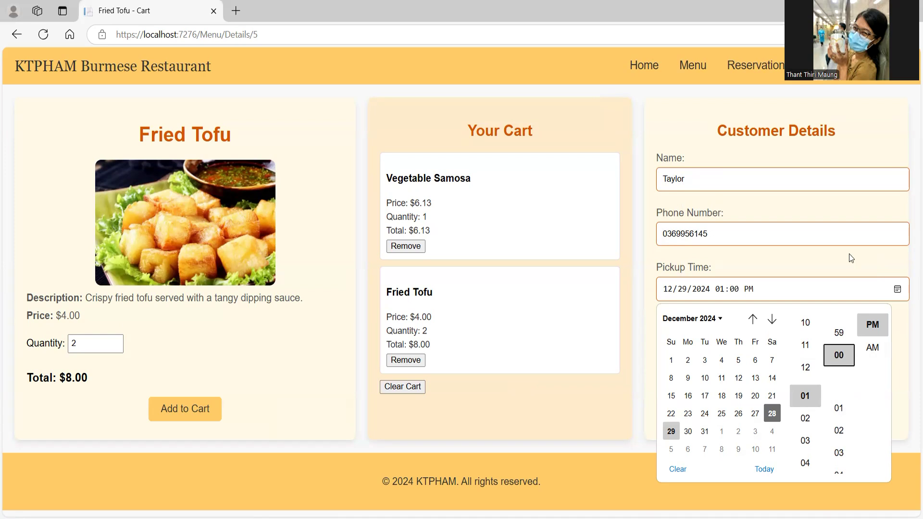
pyautogui.click(769, 302)
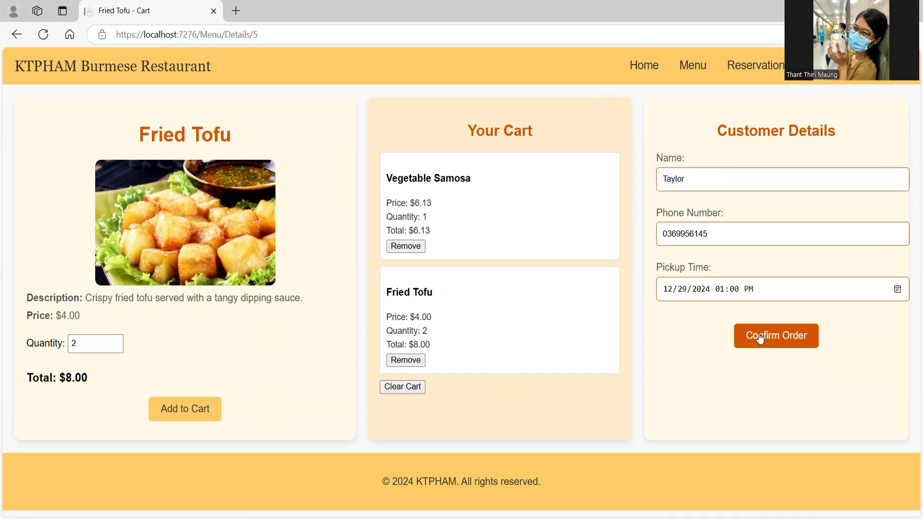
# Step: Place the order and reach the Thank You page for Order #89 totalling $14.13
pyautogui.click(760, 338)
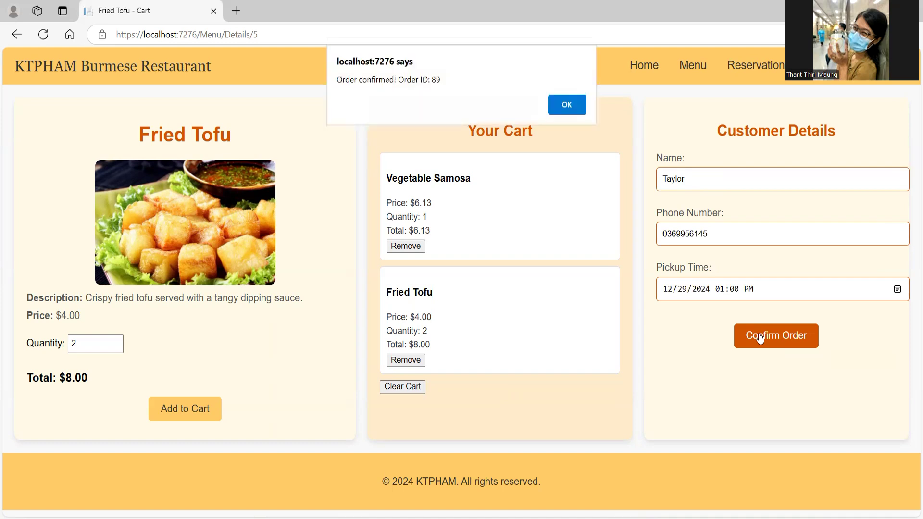
pyautogui.doubleClick(439, 81)
pyautogui.click(566, 105)
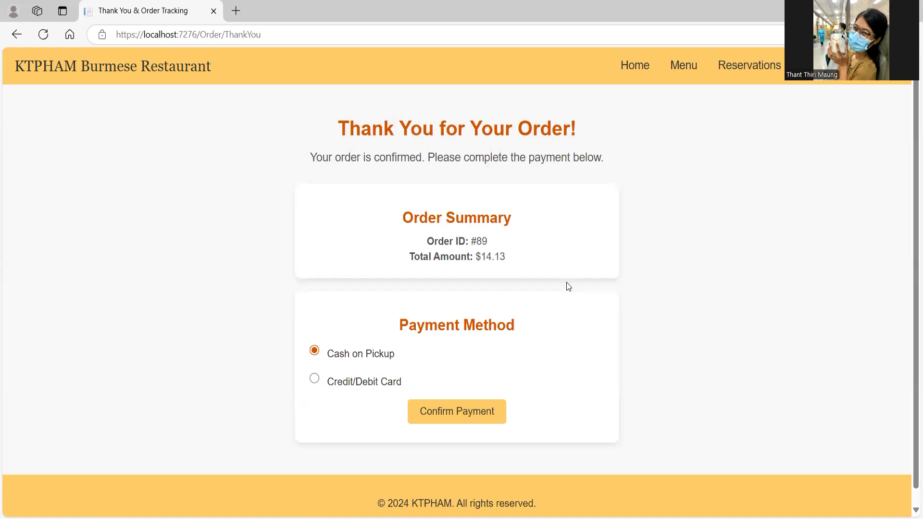
# Step: Choose Credit/Debit Card payment and enter the customer's e-mail address
pyautogui.click(314, 380)
pyautogui.scroll(-2, 407, 376)
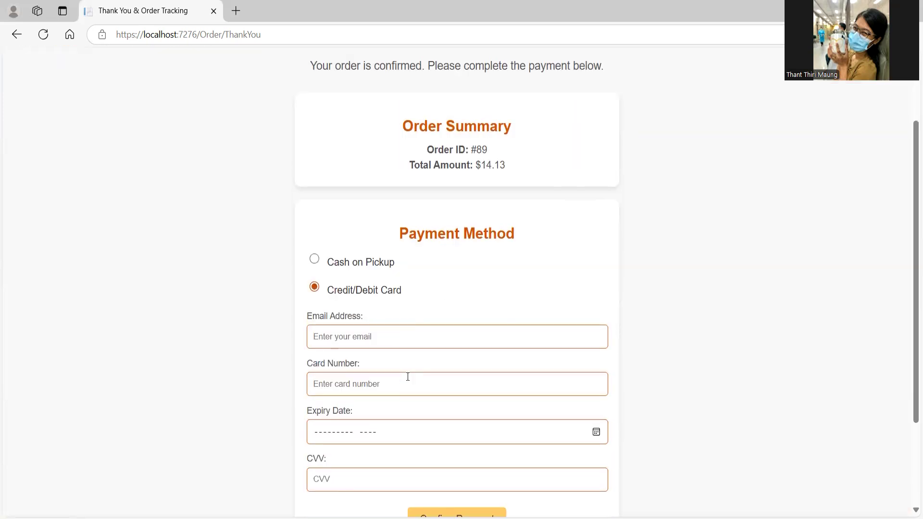
pyautogui.click(392, 341)
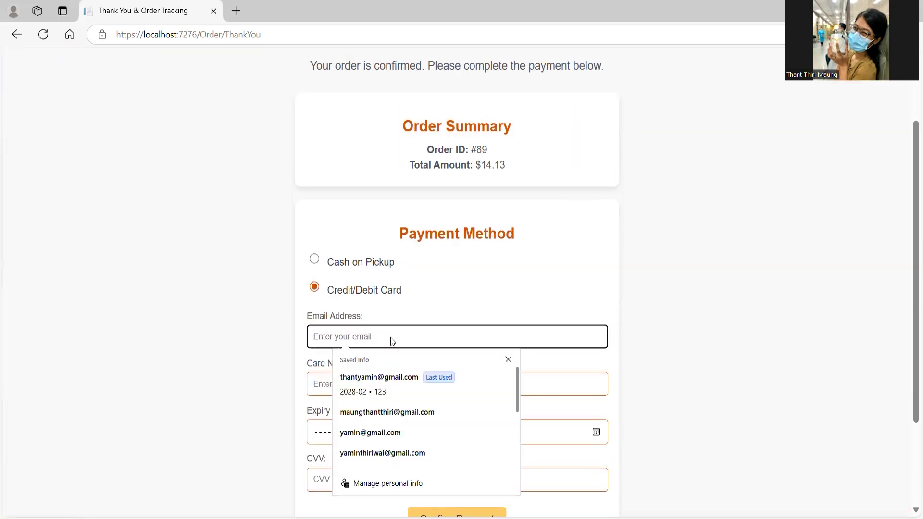
pyautogui.click(437, 266)
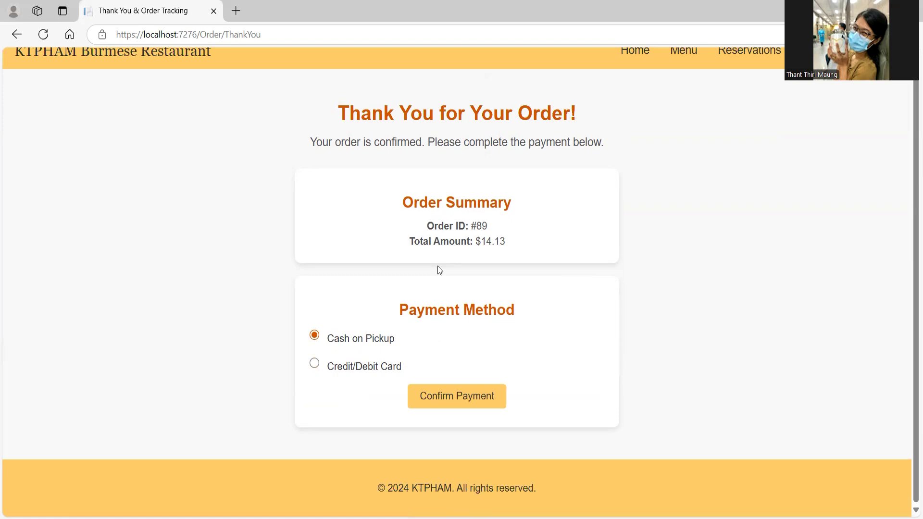
pyautogui.click(315, 364)
pyautogui.scroll(-3, 443, 333)
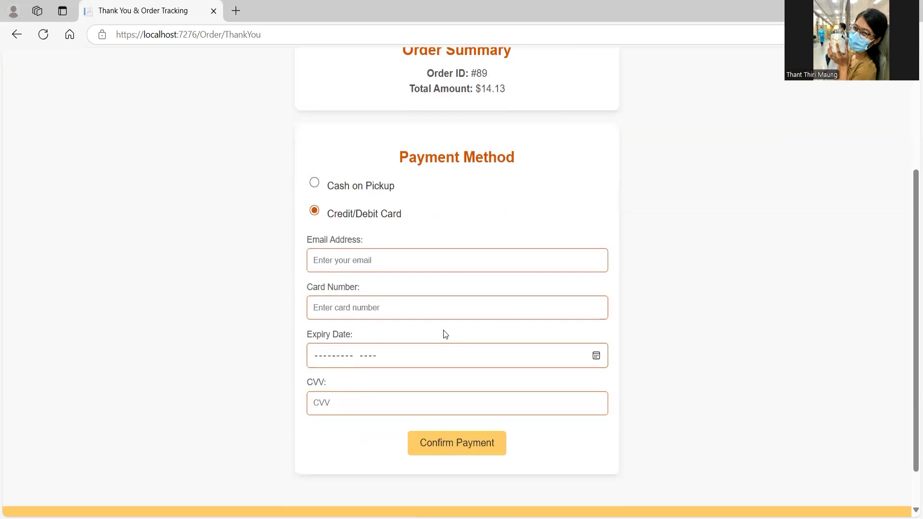
pyautogui.click(393, 255)
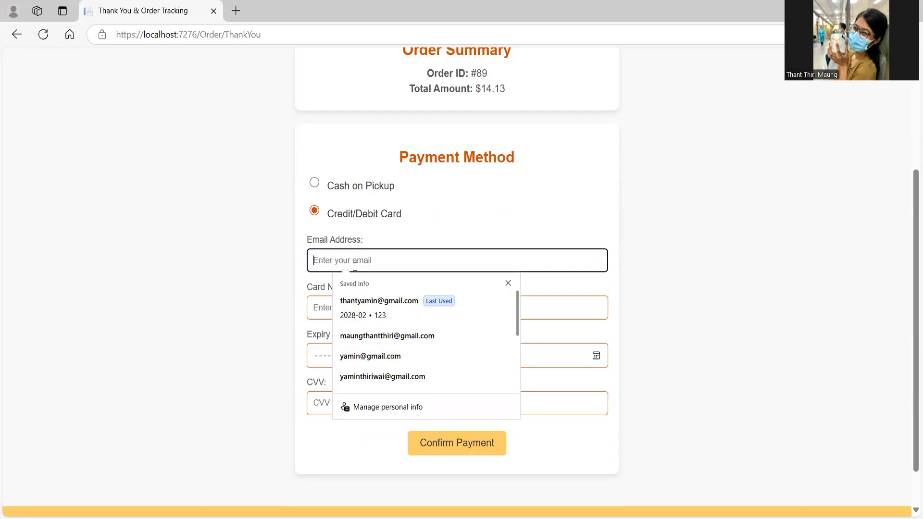
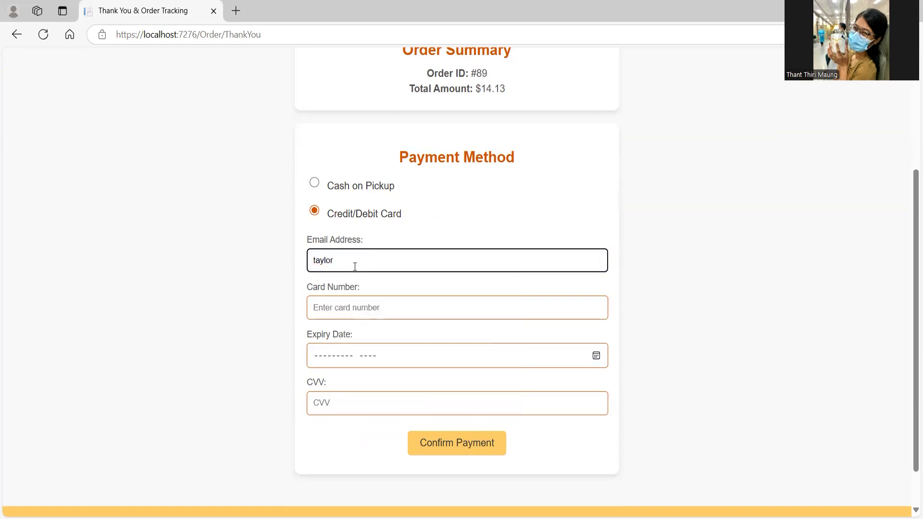
# Step: Fill the card number, April 2028 expiry and CVV from the saved Visa card
pyautogui.click(373, 299)
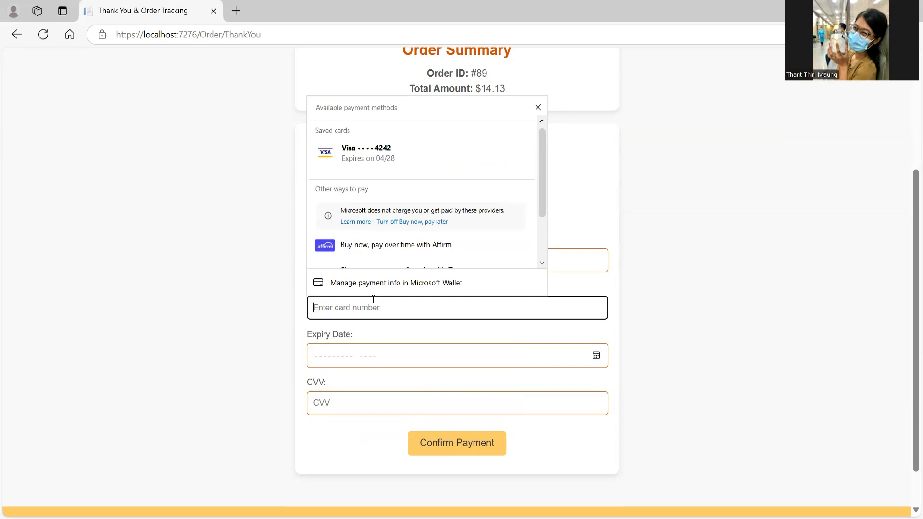
pyautogui.click(351, 137)
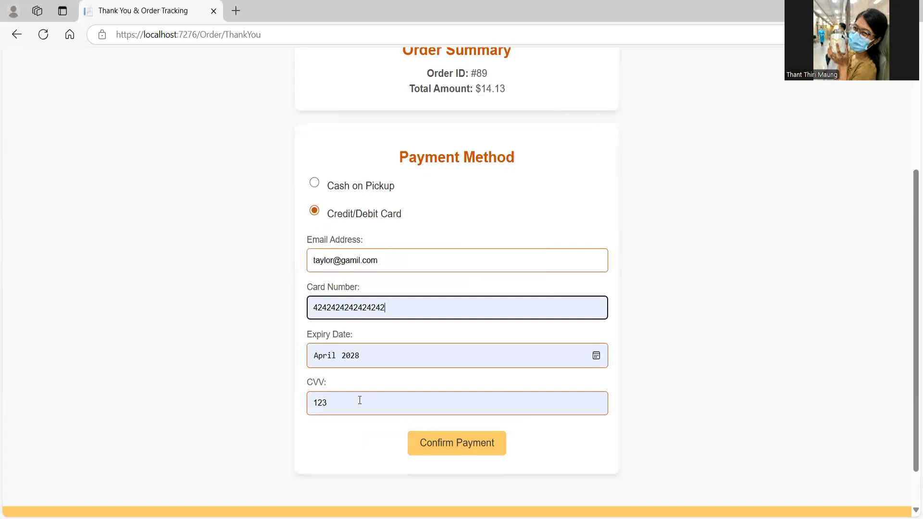
pyautogui.click(388, 356)
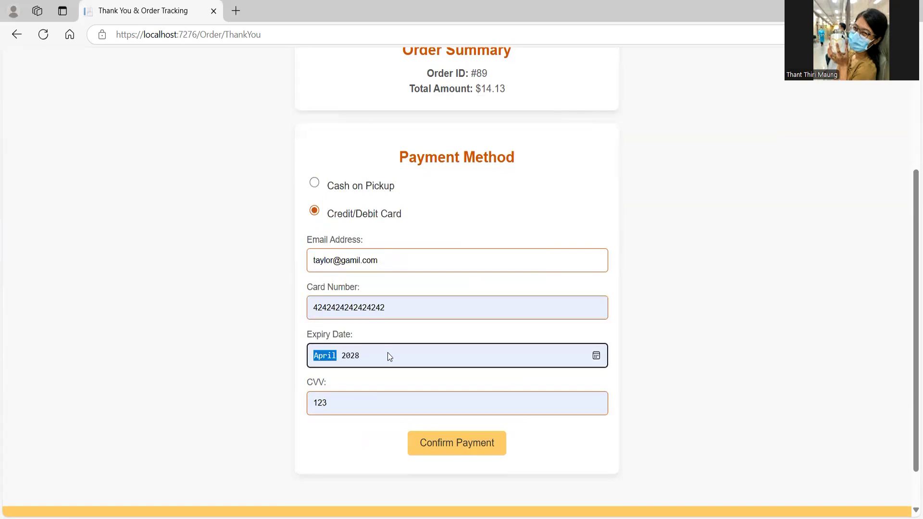
pyautogui.click(352, 407)
pyautogui.scroll(-1, 361, 239)
pyautogui.click(573, 209)
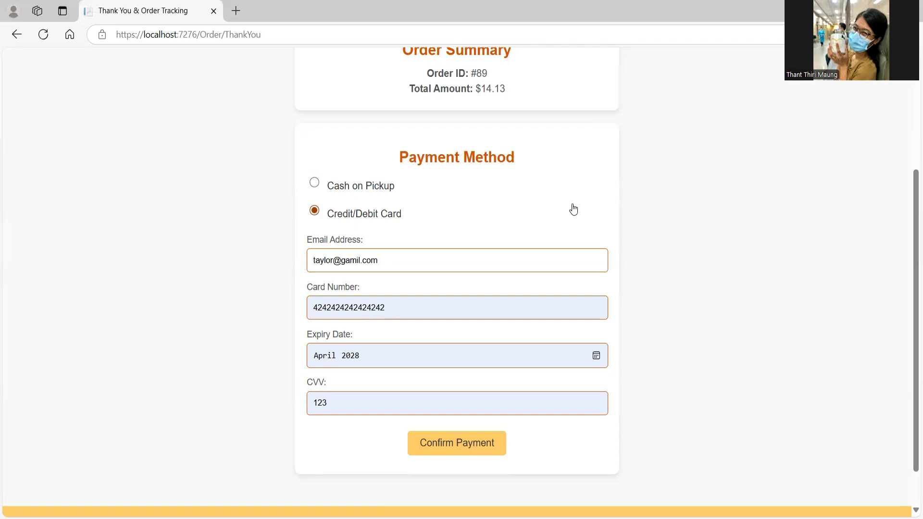
# Step: After the card payment fails, confirm Order #89 with Cash on Pickup instead
pyautogui.click(465, 444)
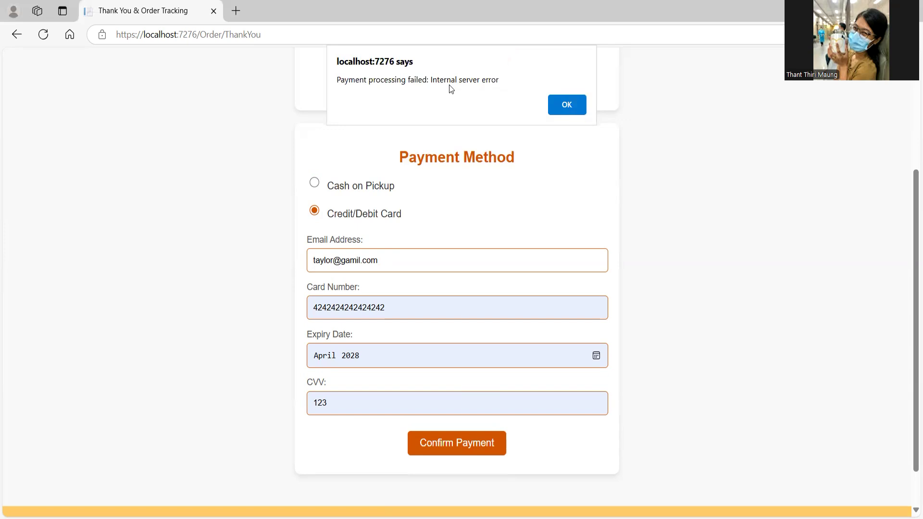
pyautogui.click(565, 105)
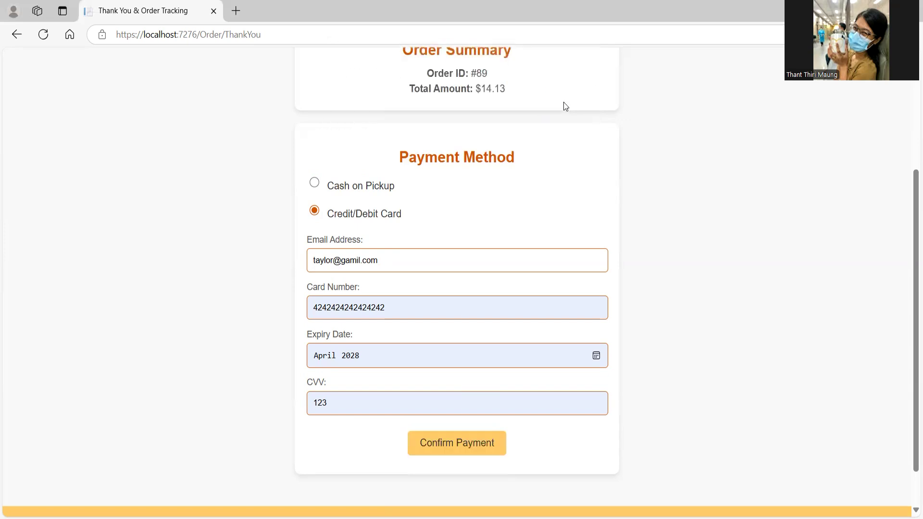
pyautogui.click(312, 183)
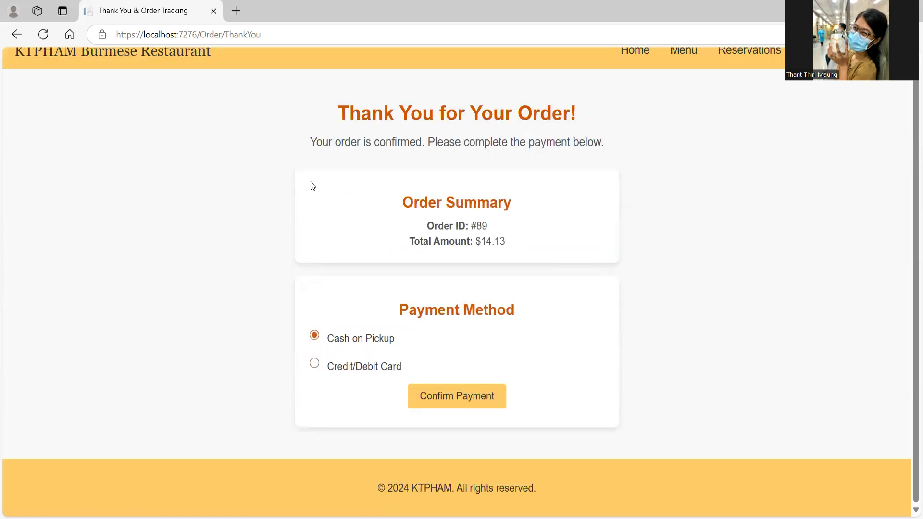
pyautogui.click(465, 396)
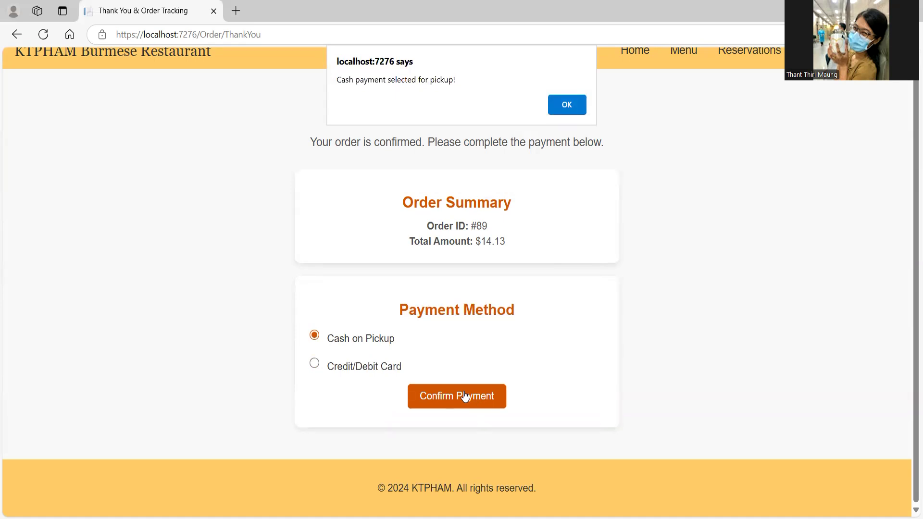
pyautogui.click(560, 107)
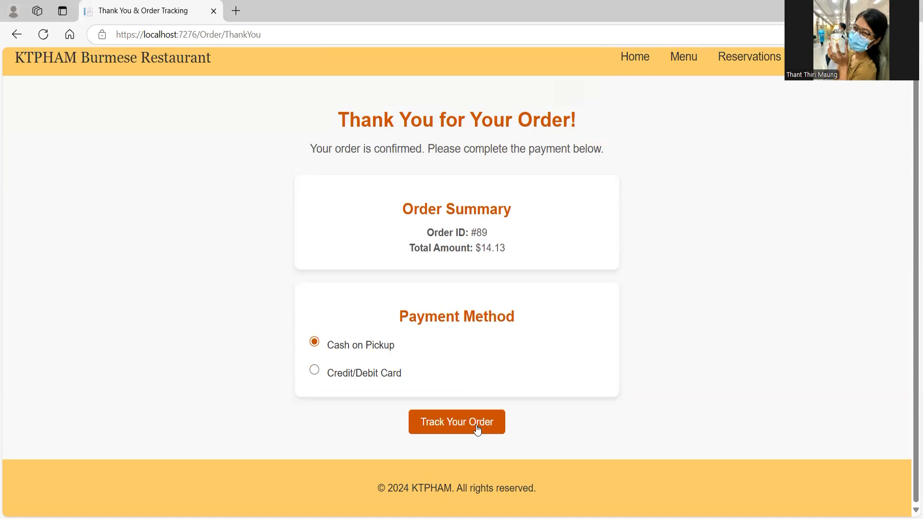
pyautogui.doubleClick(482, 232)
pyautogui.hotkey('ctrl', 'c')
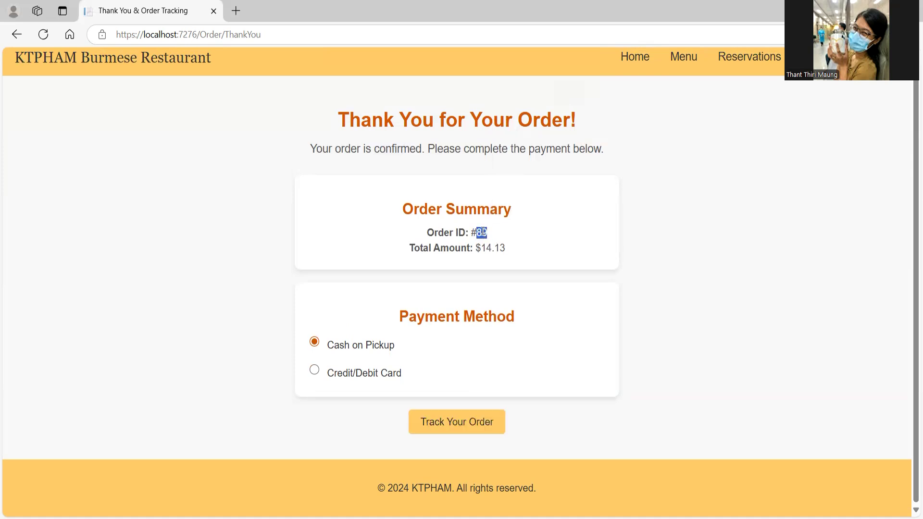
pyautogui.click(454, 417)
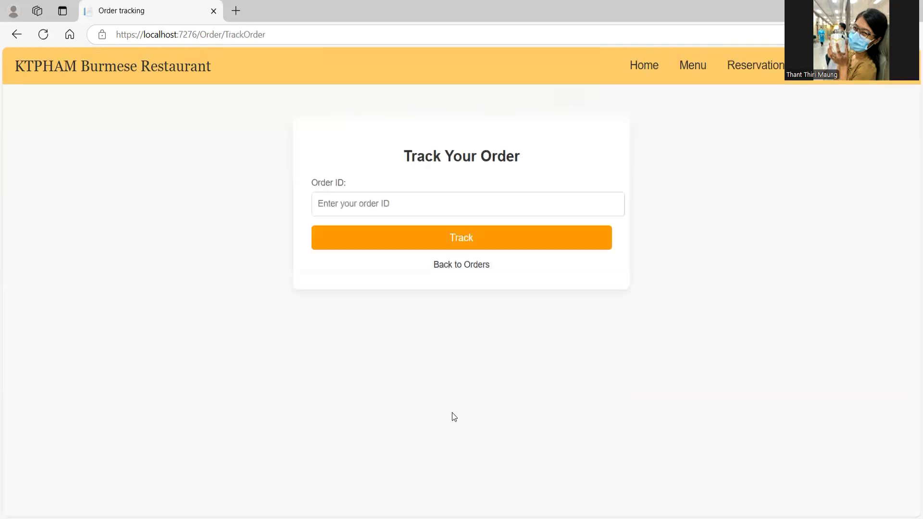
pyautogui.click(398, 206)
pyautogui.hotkey('ctrl', 'v')
pyautogui.click(421, 246)
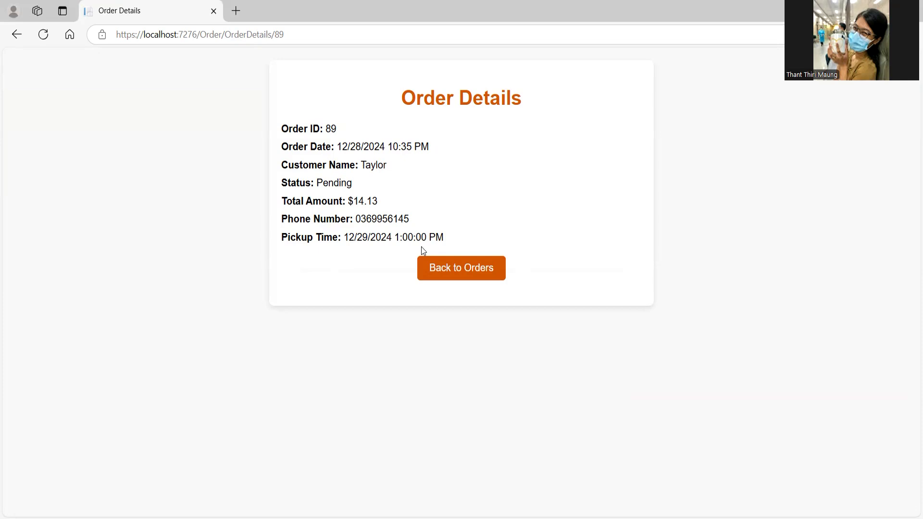
pyautogui.doubleClick(331, 130)
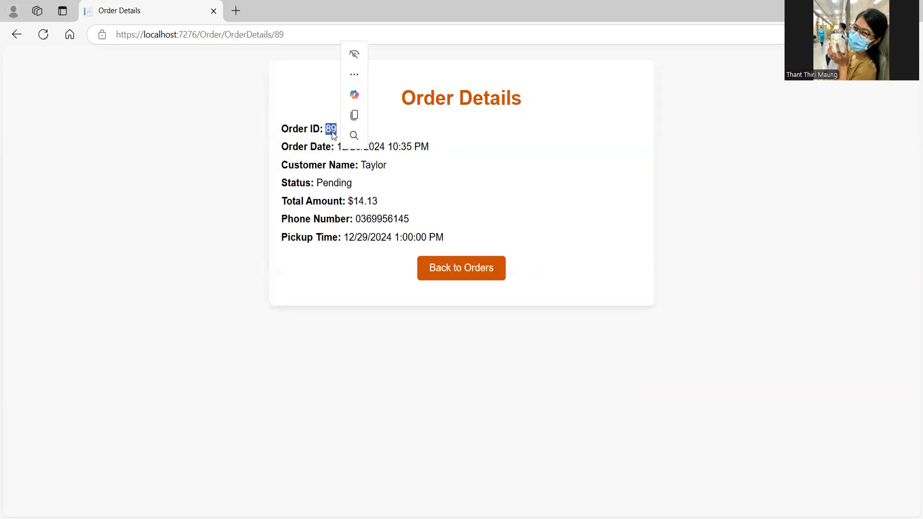
pyautogui.click(456, 173)
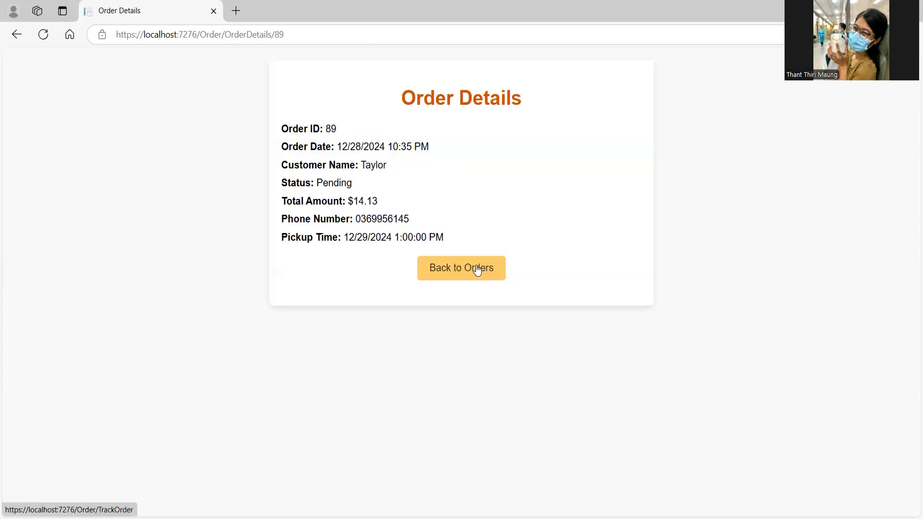
pyautogui.click(477, 270)
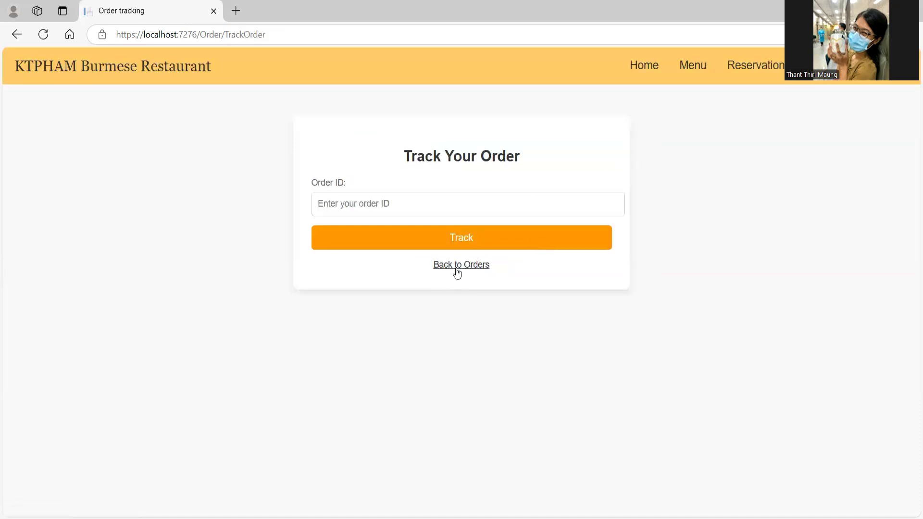
pyautogui.click(457, 268)
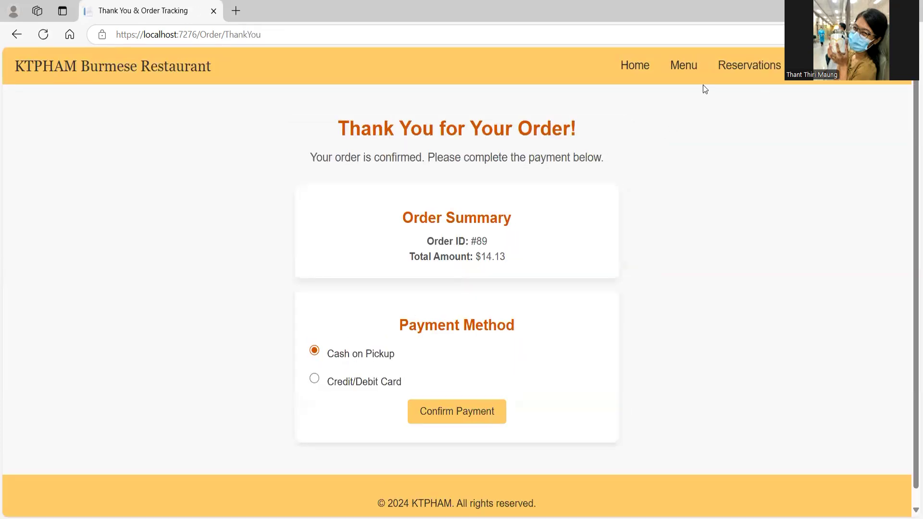
pyautogui.click(688, 69)
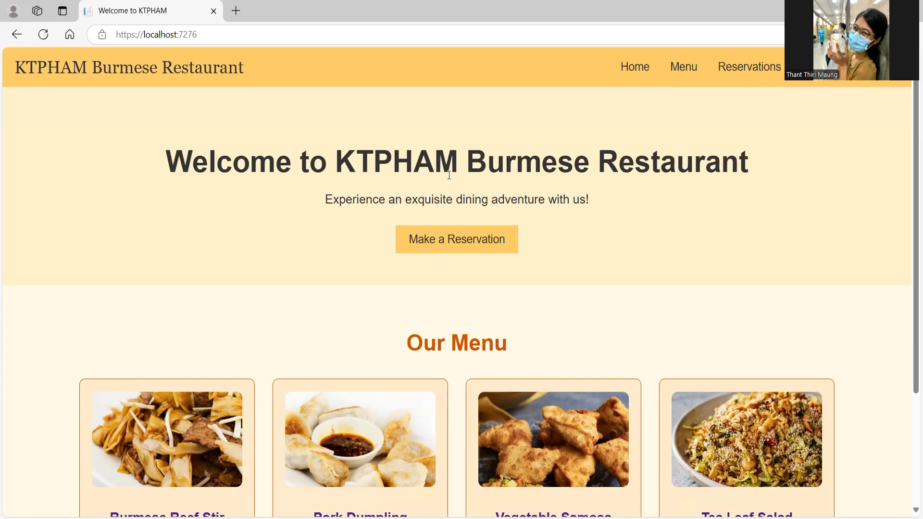
# Step: Go to Reservations and start a new, empty Create Reservation form
pyautogui.click(445, 238)
pyautogui.click(392, 193)
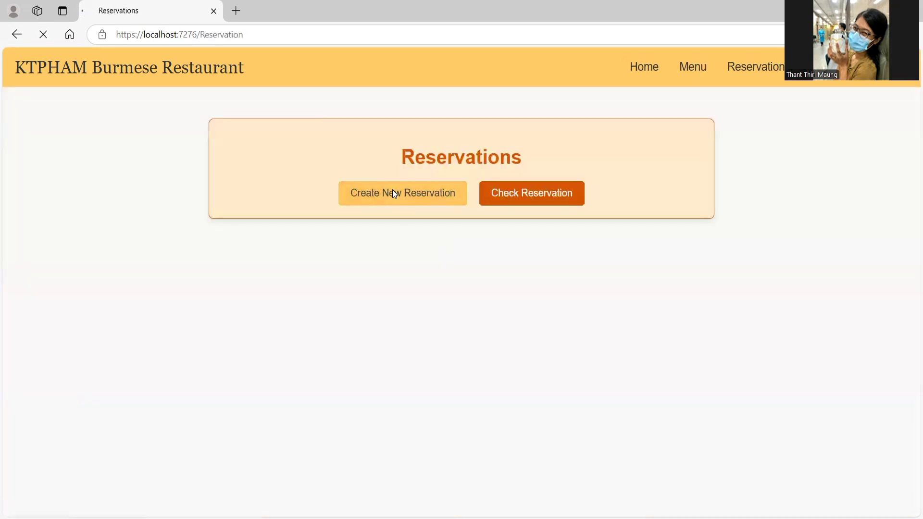
pyautogui.scroll(-2, 403, 229)
pyautogui.scroll(1, 402, 226)
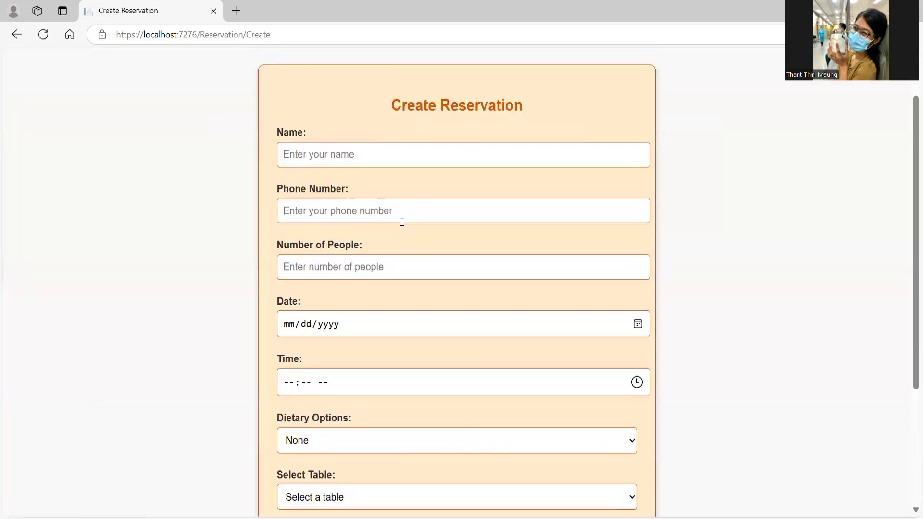
# Step: Enter the guest's name, phone number and a party of 4 people
pyautogui.click(351, 143)
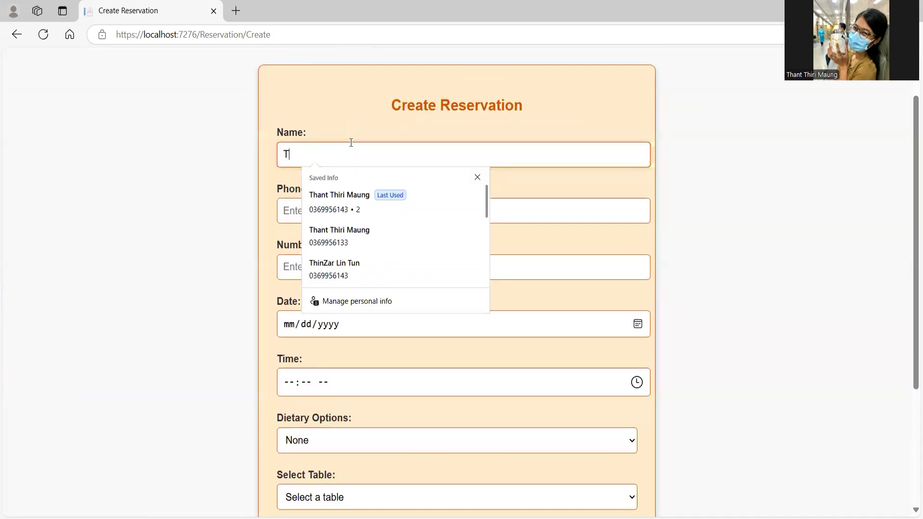
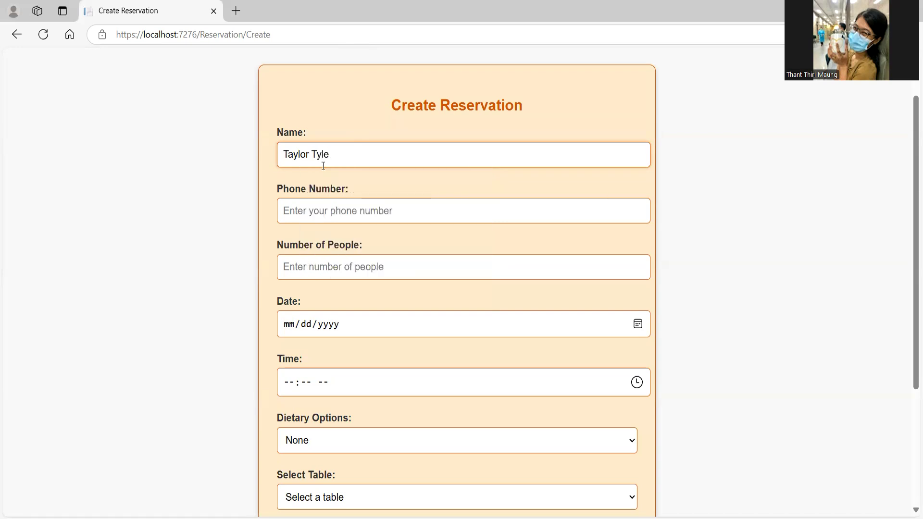
pyautogui.click(346, 211)
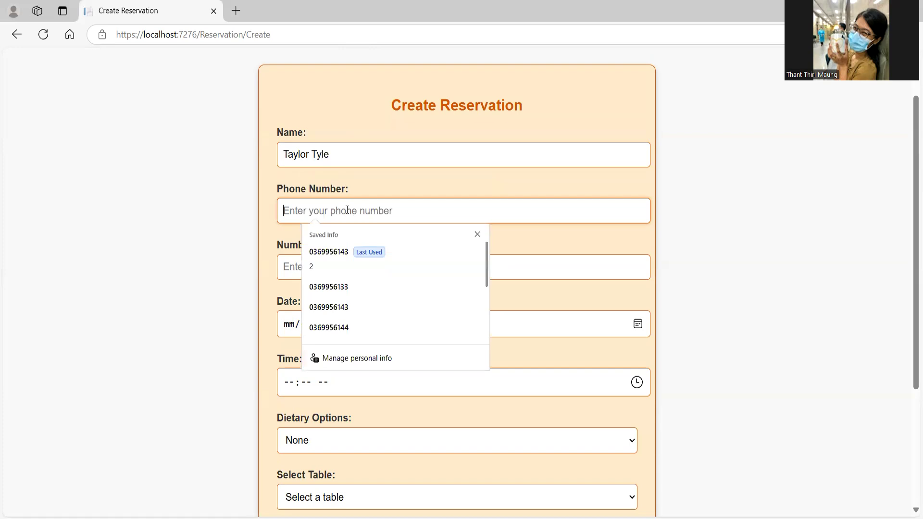
pyautogui.click(351, 254)
pyautogui.press('BackSpace')
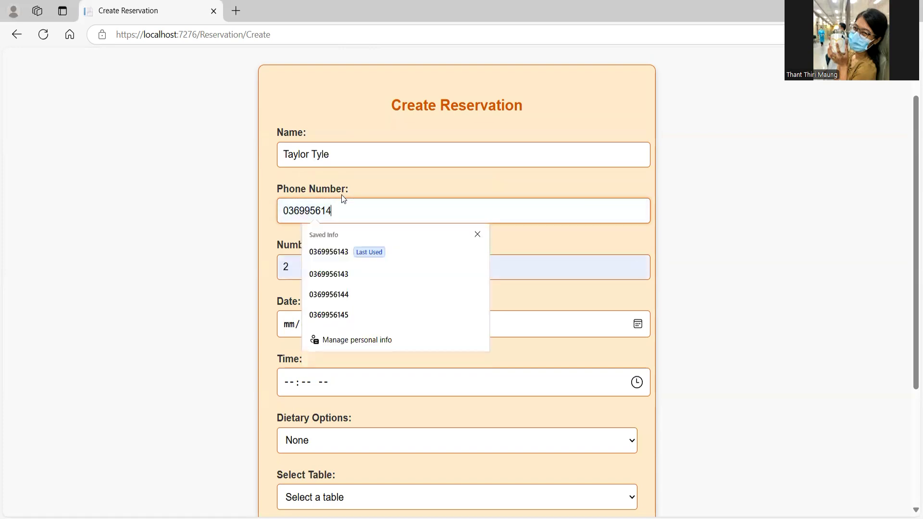
pyautogui.press('BackSpace')
pyautogui.press('BackSpace')
pyautogui.press('BackSpace')
pyautogui.write('733')
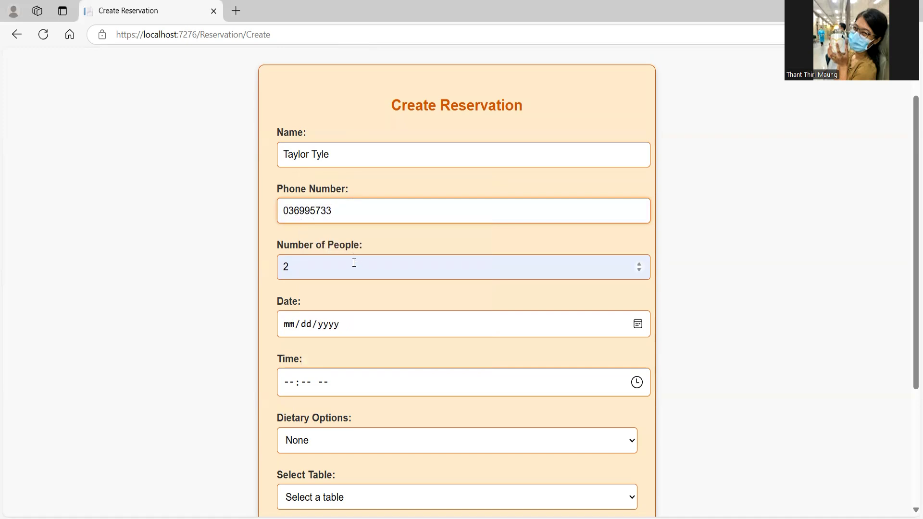
pyautogui.click(353, 262)
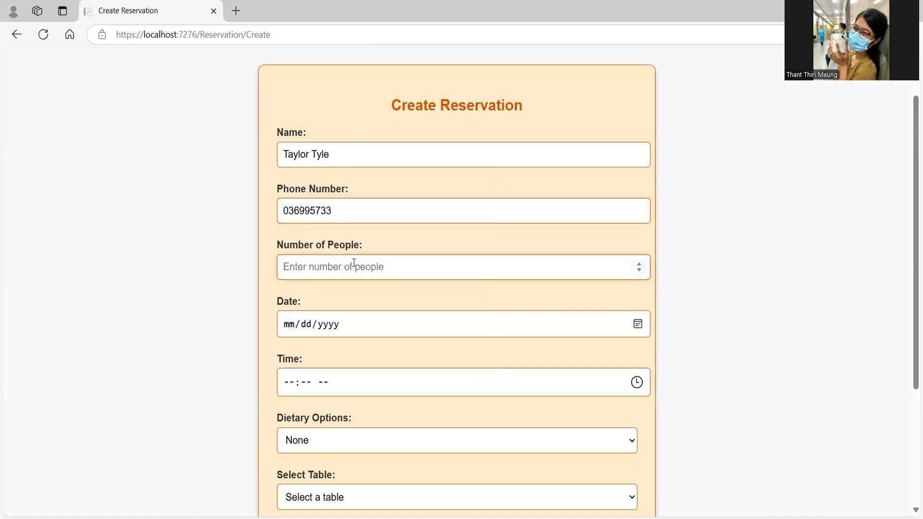
pyautogui.write('4')
# Step: Set the reservation date to 12/29/2024 and the time to 02:00 PM
pyautogui.click(638, 325)
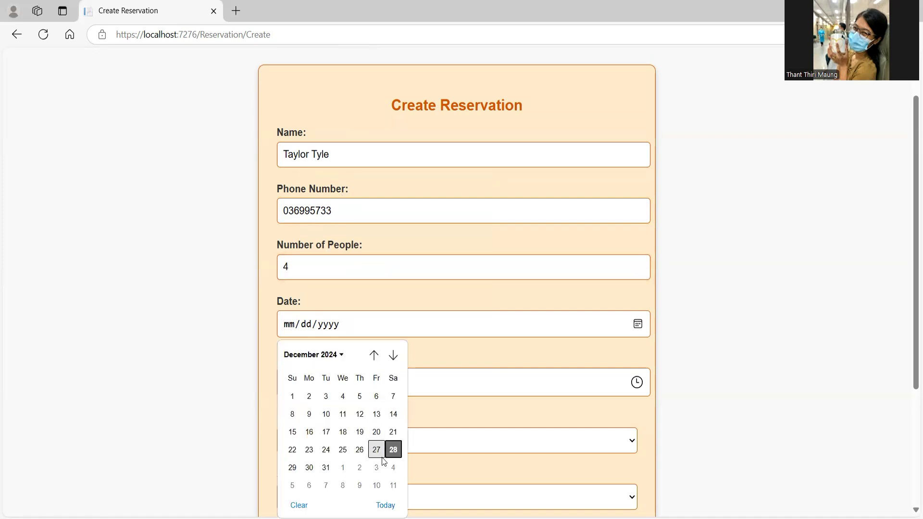
pyautogui.click(292, 467)
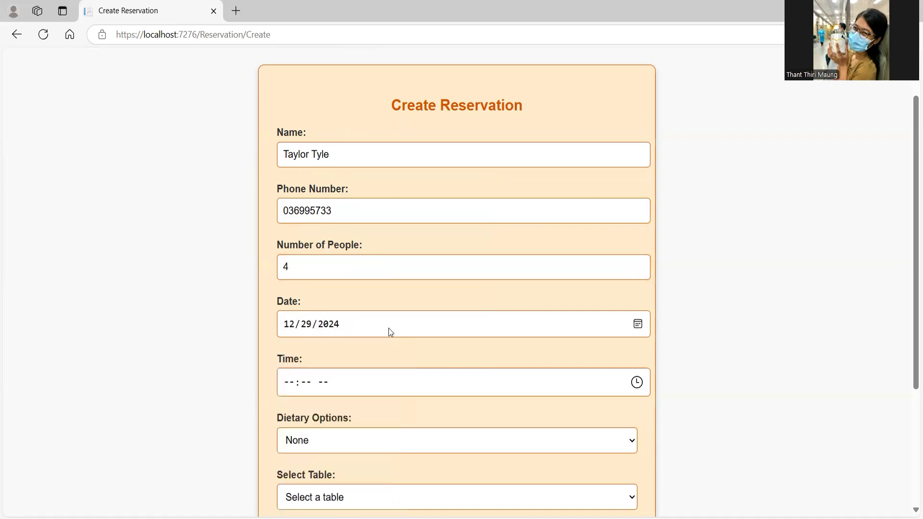
pyautogui.scroll(-2, 388, 329)
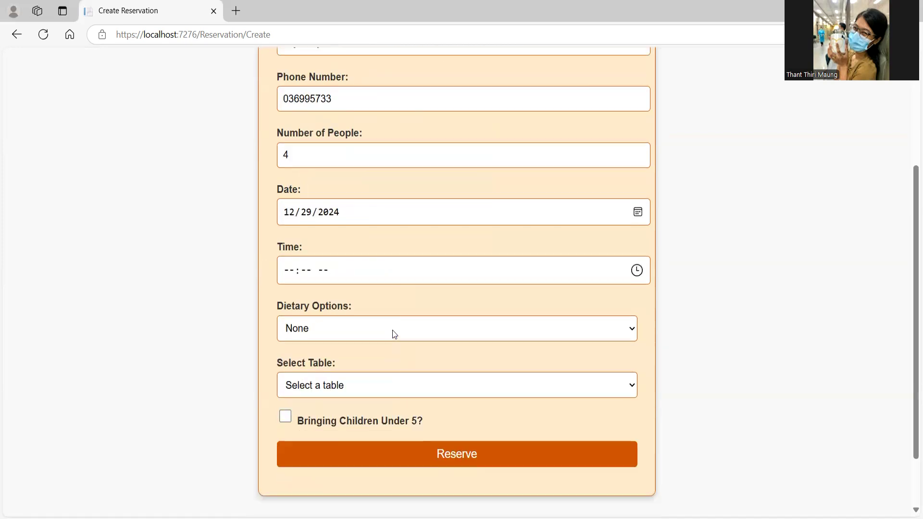
pyautogui.click(637, 273)
pyautogui.scroll(-2, 300, 346)
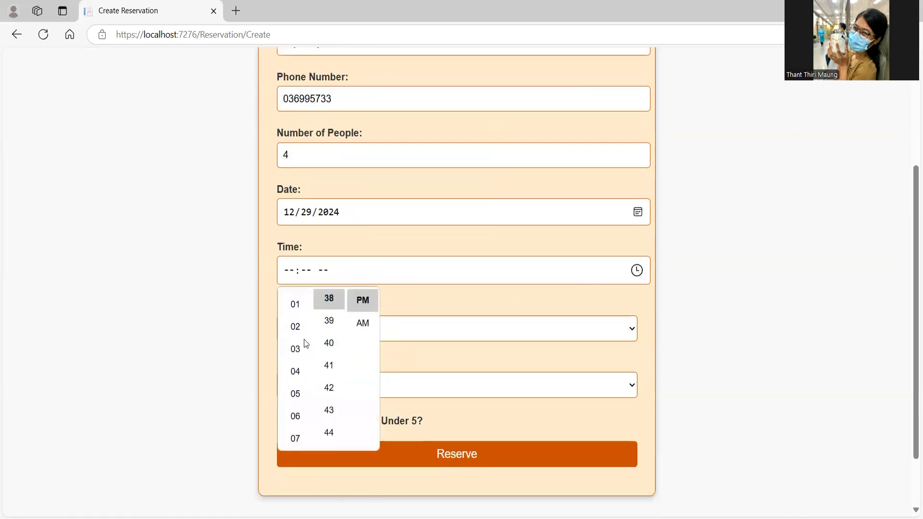
pyautogui.click(295, 328)
pyautogui.scroll(-5, 318, 330)
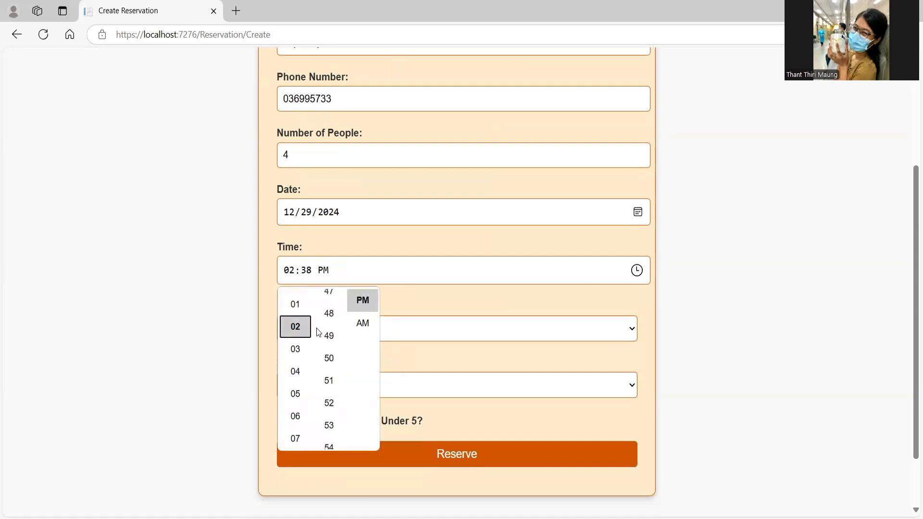
pyautogui.scroll(1, 318, 332)
pyautogui.click(329, 333)
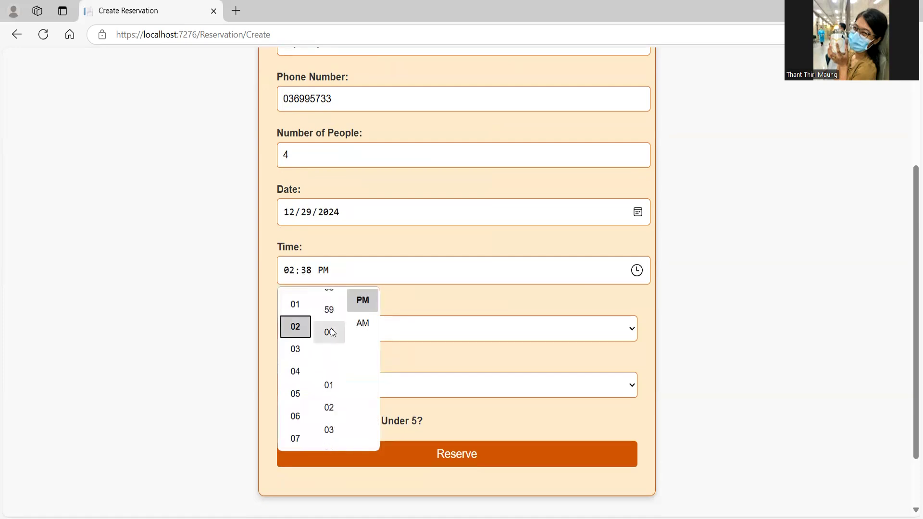
pyautogui.click(340, 242)
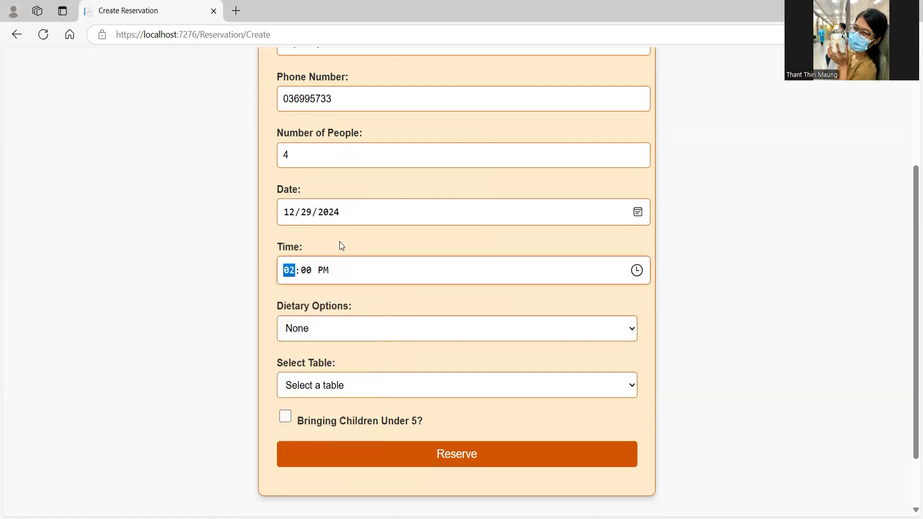
# Step: Choose Gluten-Free as the dietary option
pyautogui.click(508, 333)
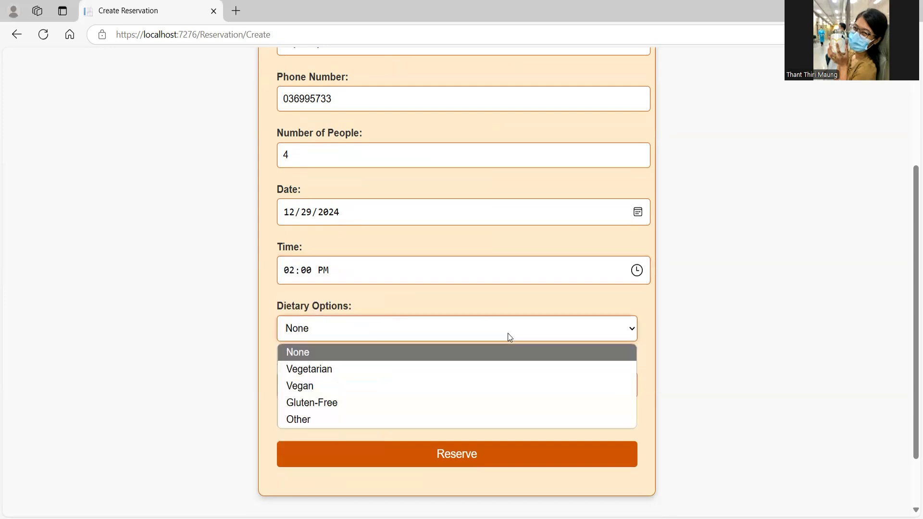
pyautogui.click(373, 401)
pyautogui.click(375, 328)
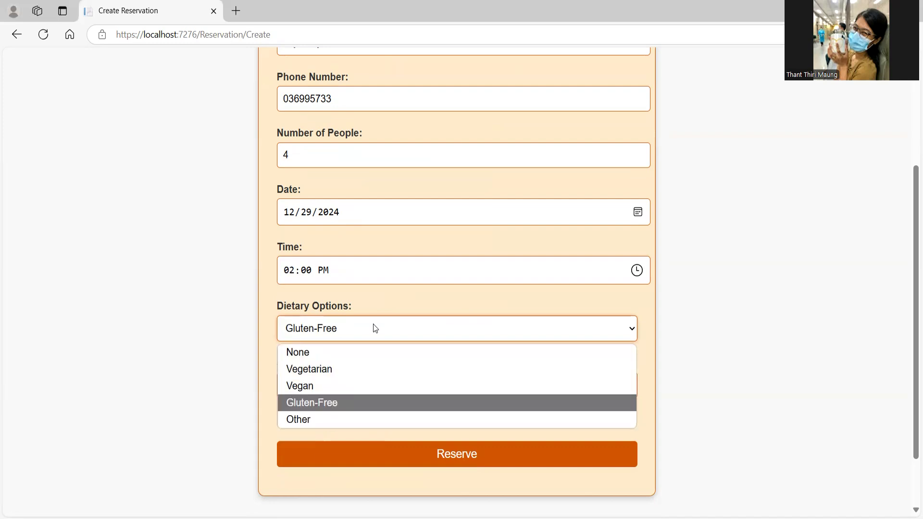
pyautogui.click(373, 325)
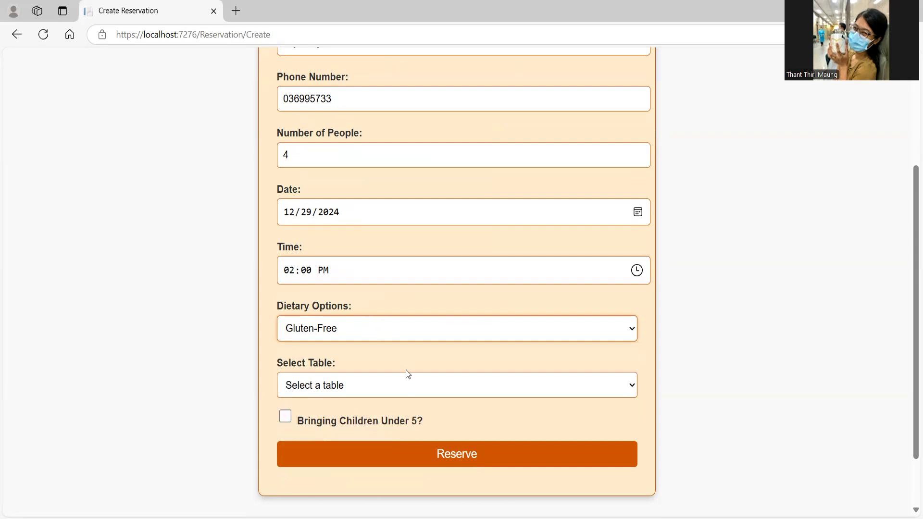
# Step: Assign table 10 and tick Bringing Children Under 5
pyautogui.click(411, 384)
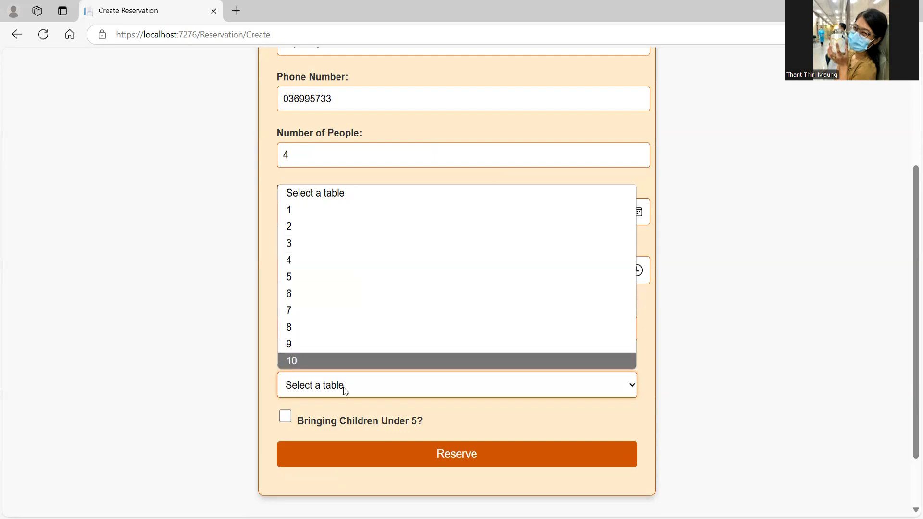
pyautogui.click(331, 359)
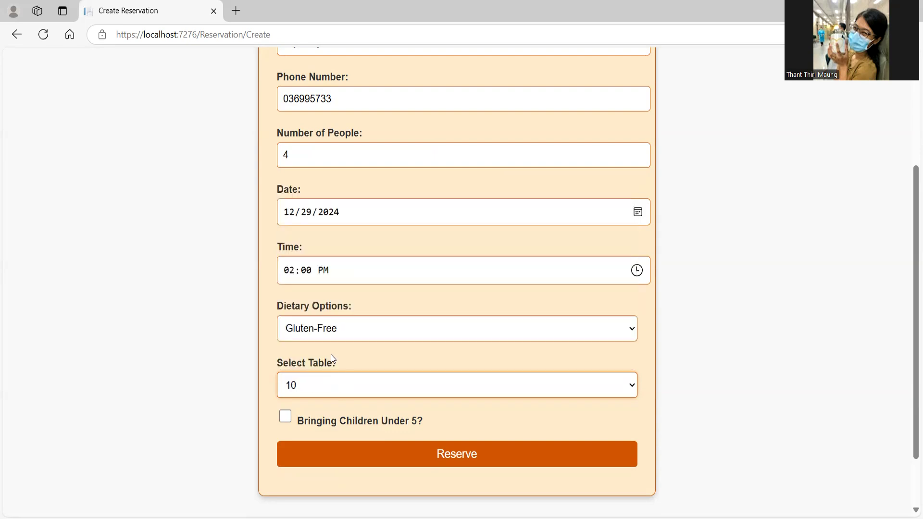
pyautogui.click(329, 385)
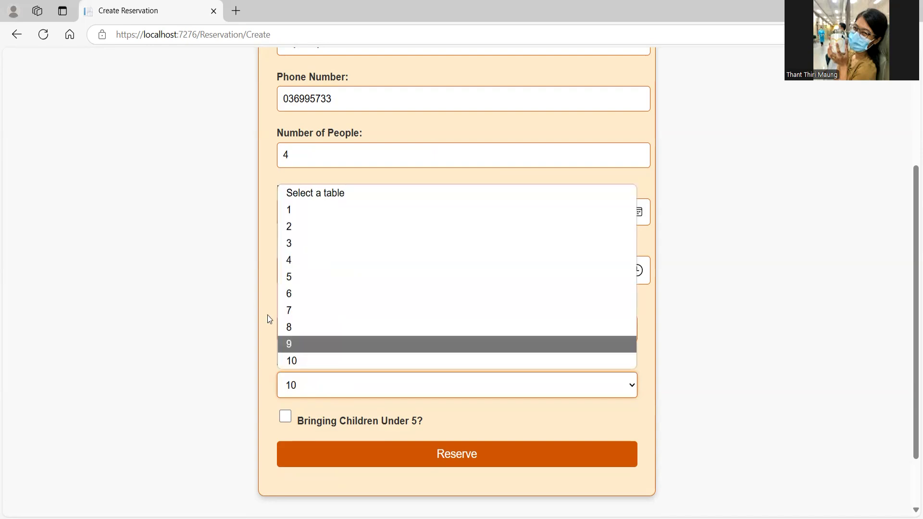
pyautogui.click(333, 111)
pyautogui.click(338, 212)
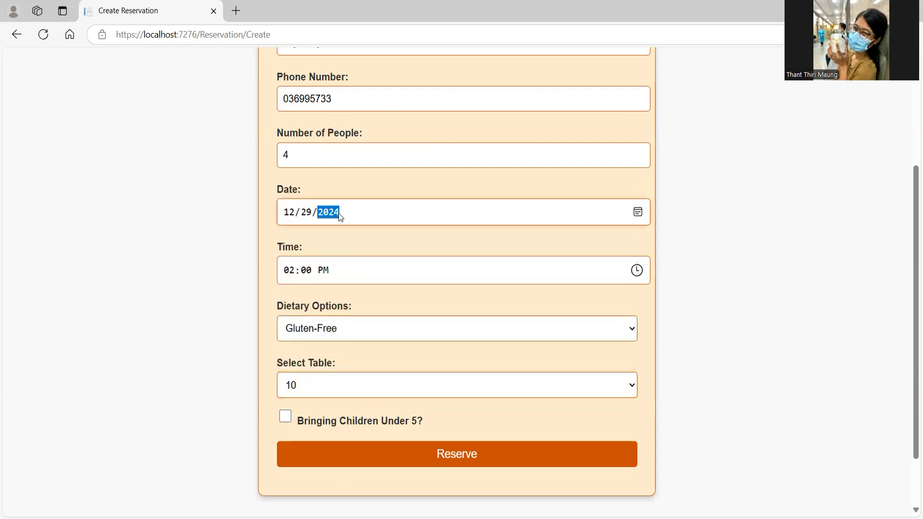
pyautogui.click(333, 266)
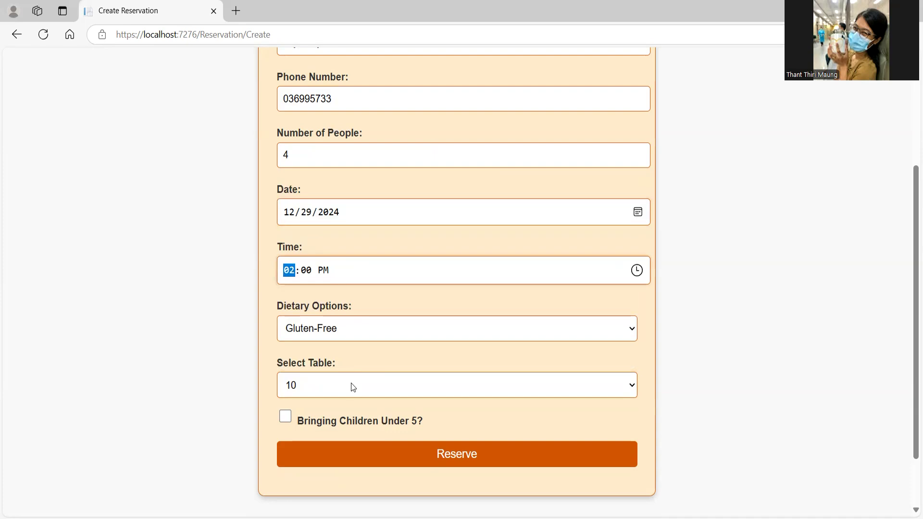
pyautogui.click(285, 416)
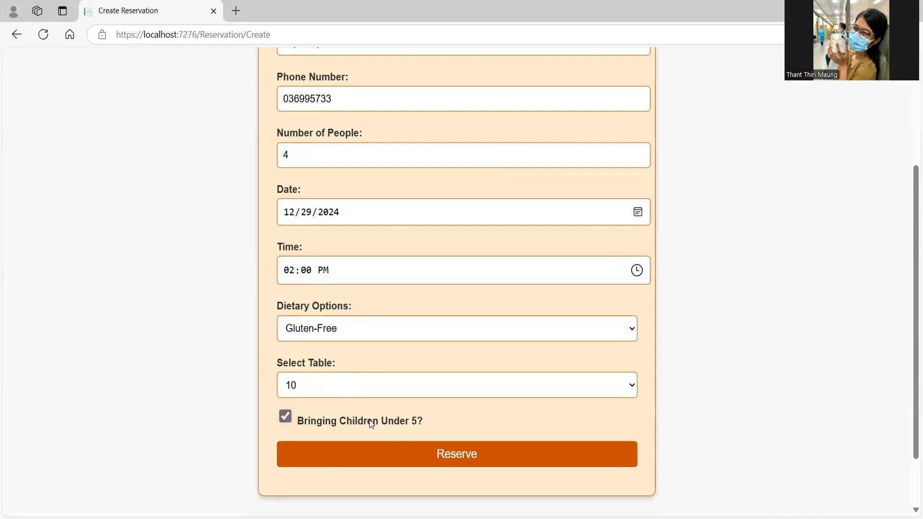
# Step: Submit the table 10 reservation for 4, then begin another new reservation
pyautogui.click(426, 463)
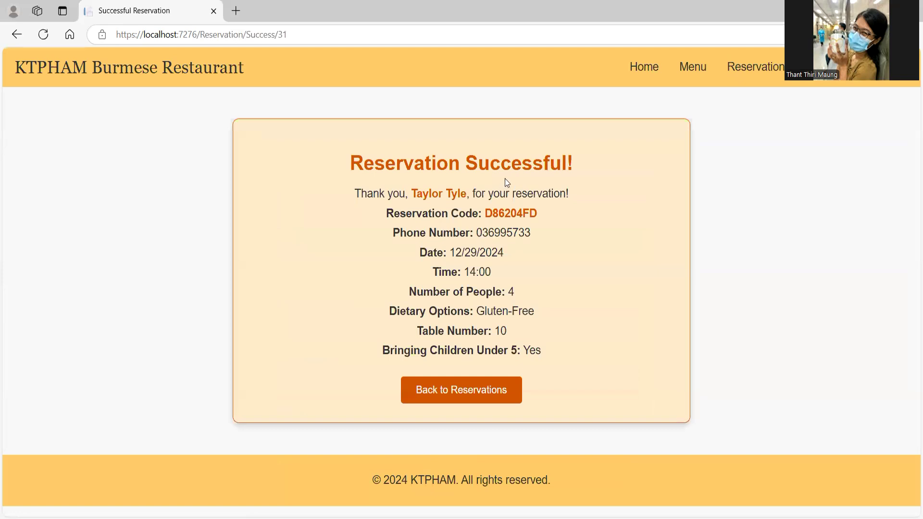
pyautogui.doubleClick(521, 215)
pyautogui.click(481, 395)
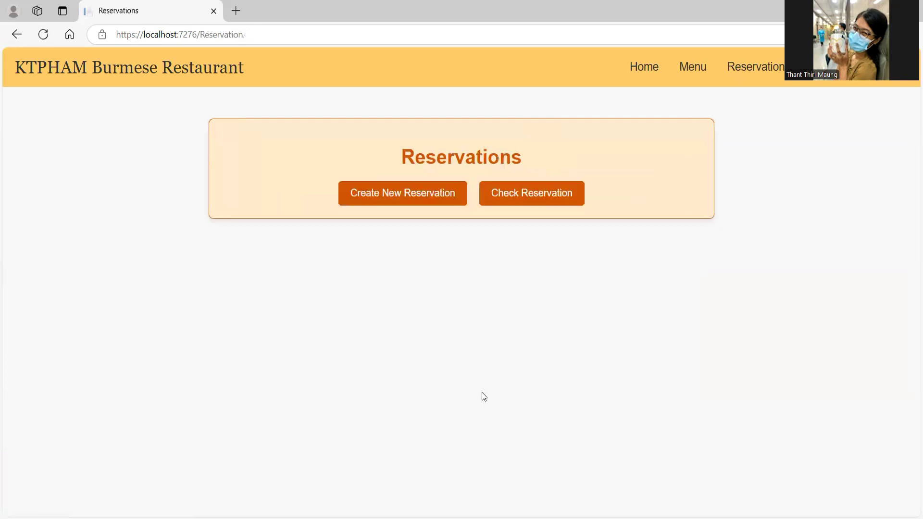
pyautogui.click(439, 189)
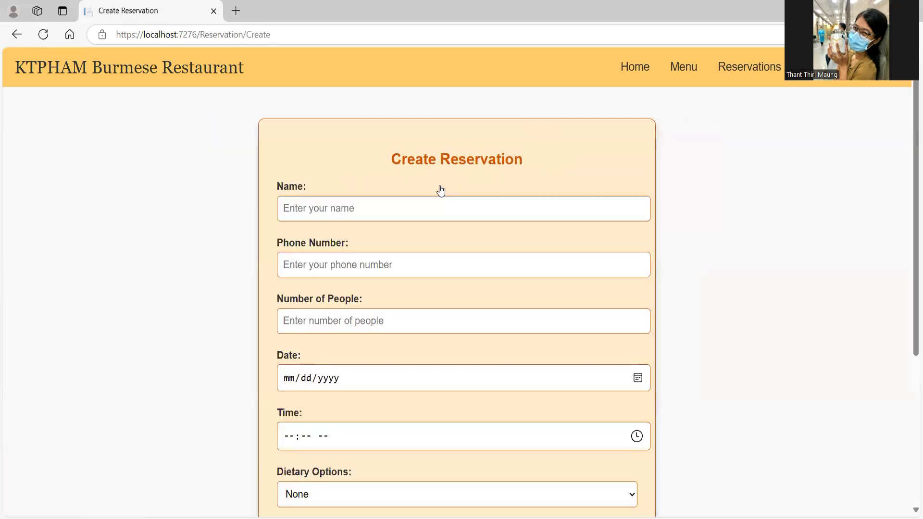
# Step: Enter the guest's name and autofill the phone number and a party of 2
pyautogui.click(392, 198)
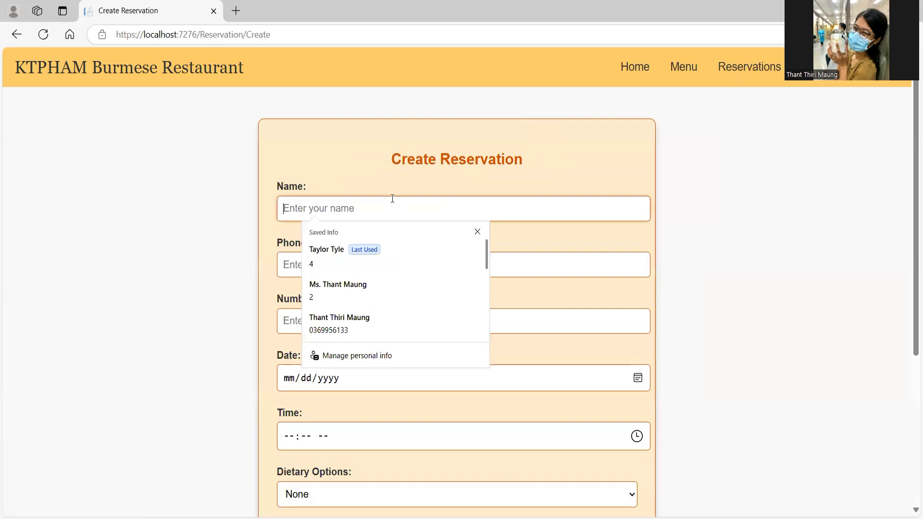
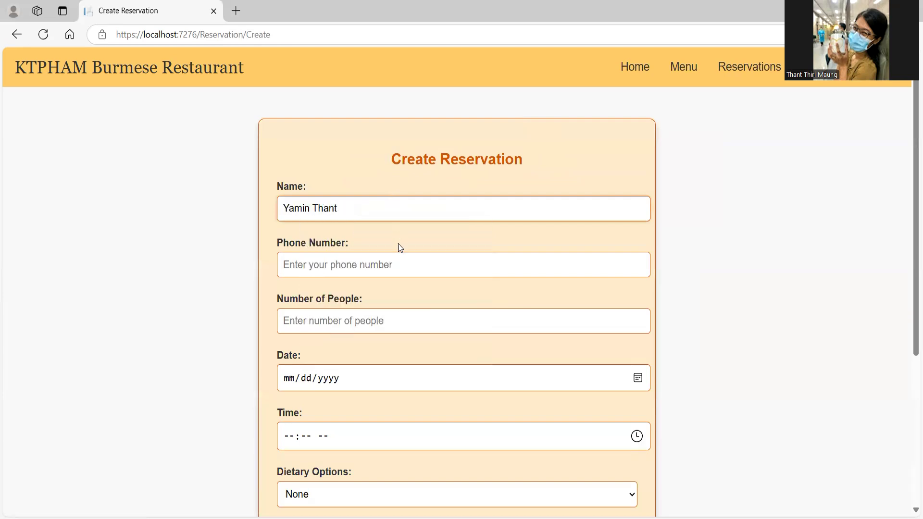
pyautogui.click(403, 264)
pyautogui.click(349, 325)
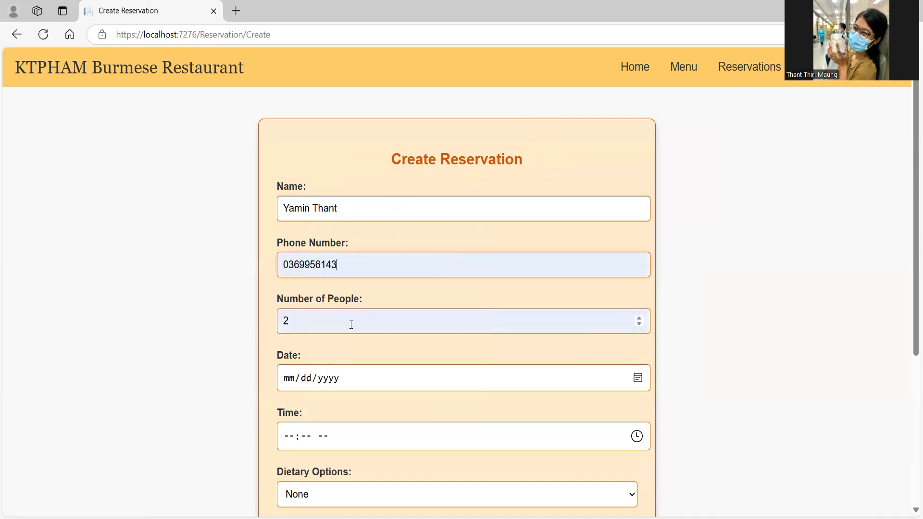
pyautogui.scroll(-3, 351, 325)
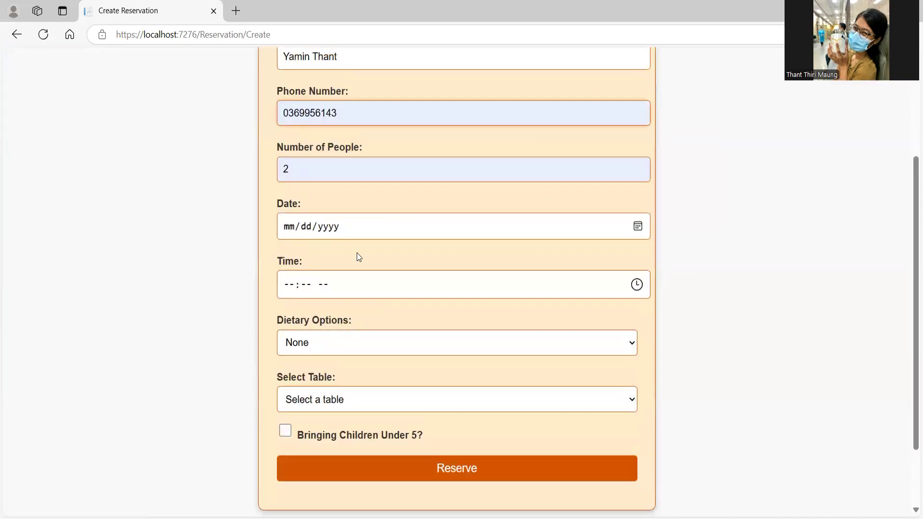
# Step: Set the reservation date to 12/29/2024 and the time to 03:40 PM
pyautogui.click(637, 228)
pyautogui.click(292, 369)
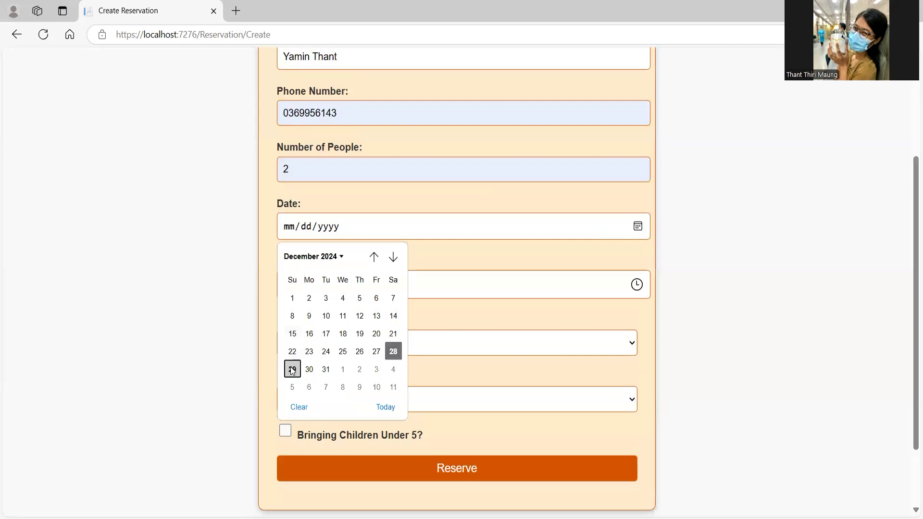
pyautogui.click(637, 285)
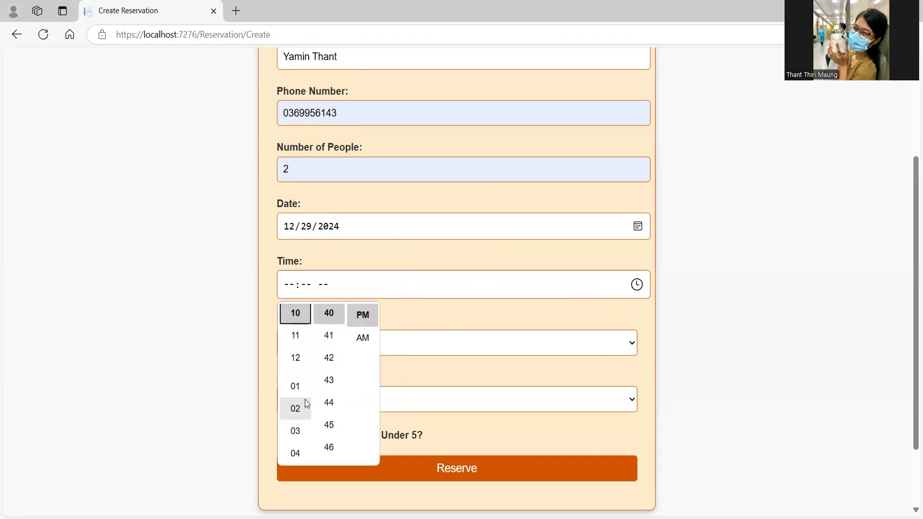
pyautogui.click(302, 430)
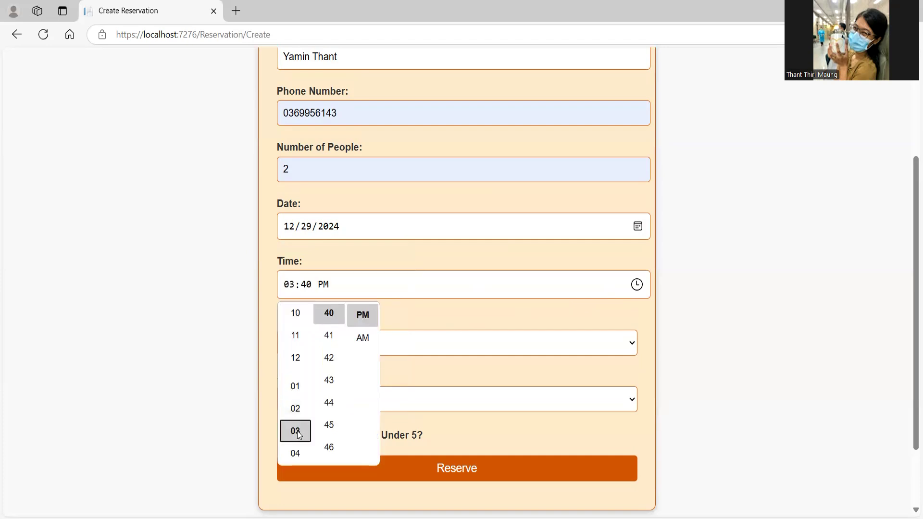
pyautogui.scroll(2, 327, 345)
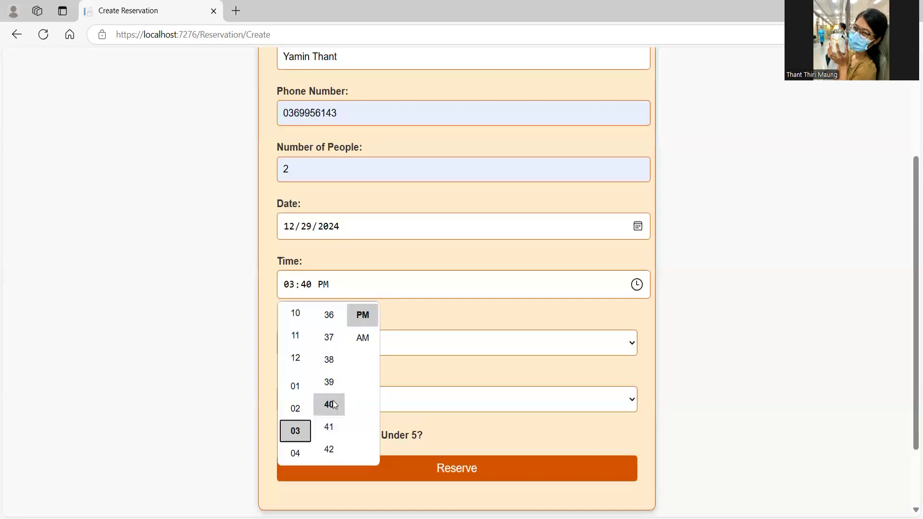
pyautogui.scroll(1, 329, 404)
pyautogui.click(385, 254)
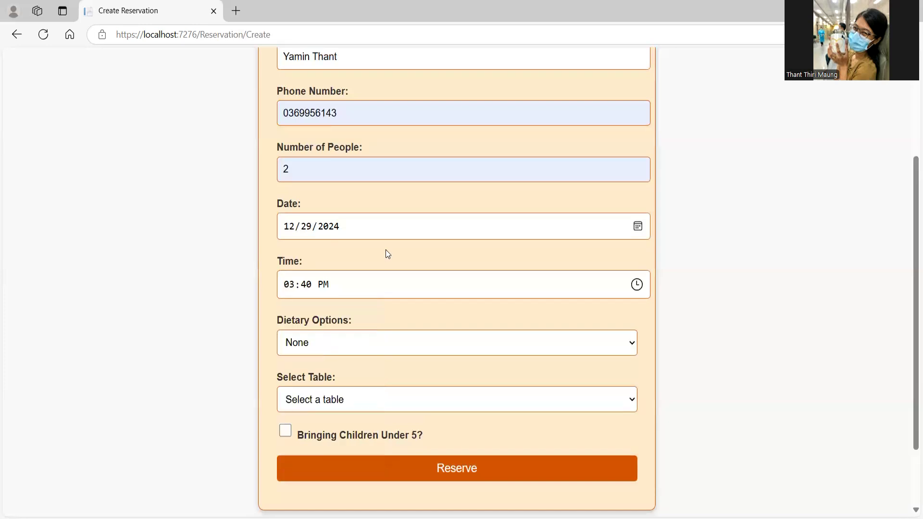
# Step: Choose Vegetarian and table 10, then submit the reservation
pyautogui.click(604, 350)
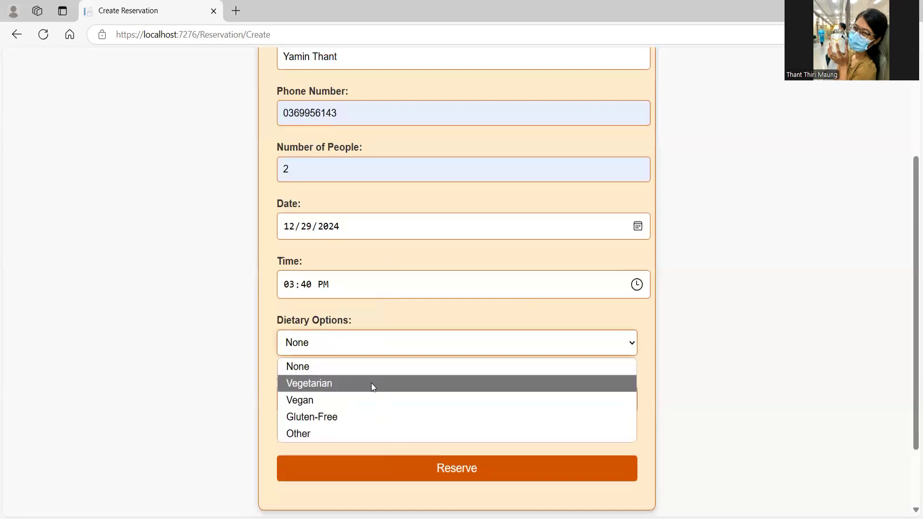
pyautogui.click(371, 382)
pyautogui.click(398, 405)
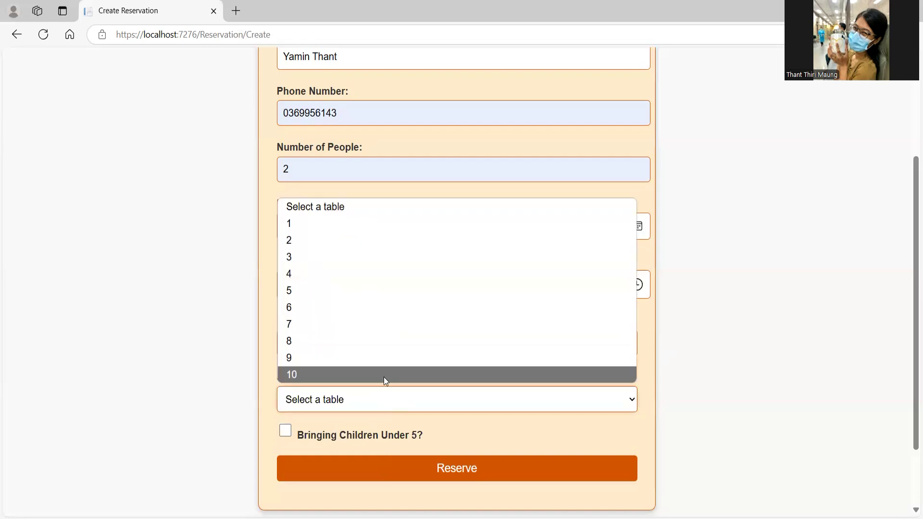
pyautogui.click(383, 376)
pyautogui.click(381, 476)
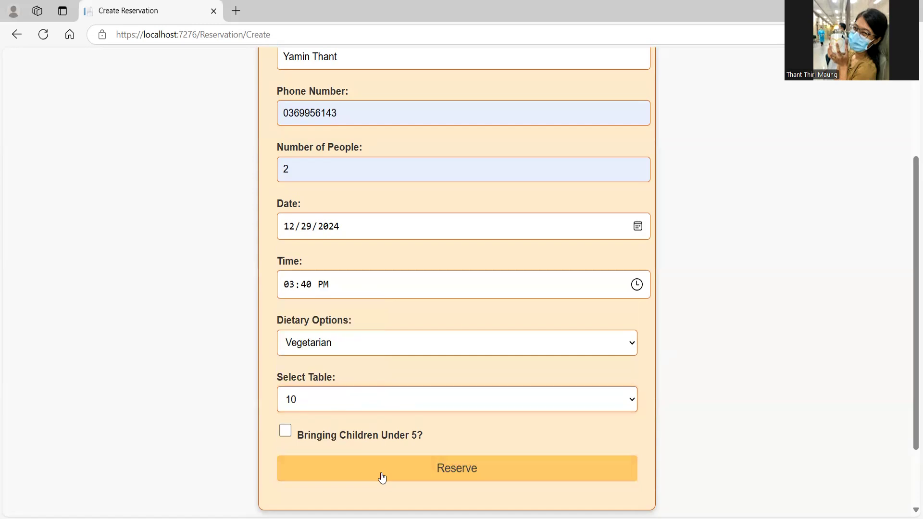
# Step: Change the reservation hour to 06 so it reads 06:40 PM, and resubmit the reservation
pyautogui.scroll(-5, 381, 471)
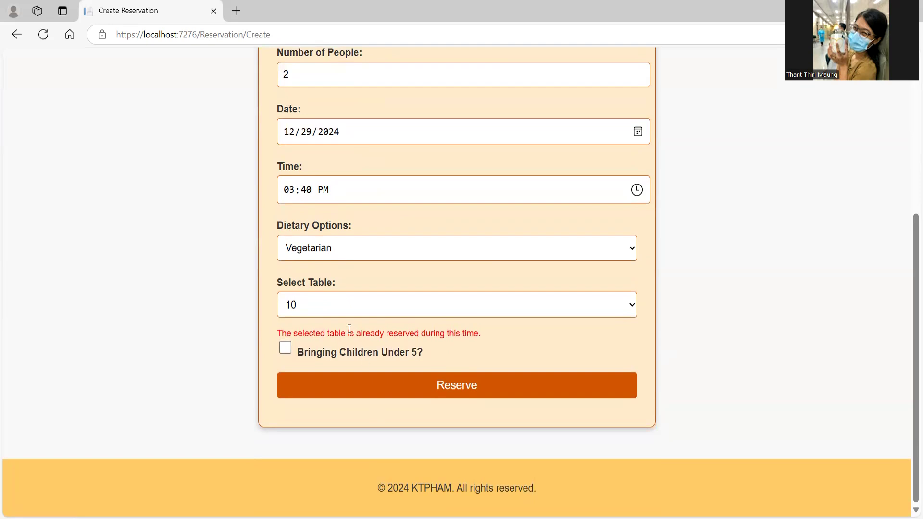
pyautogui.scroll(1, 326, 301)
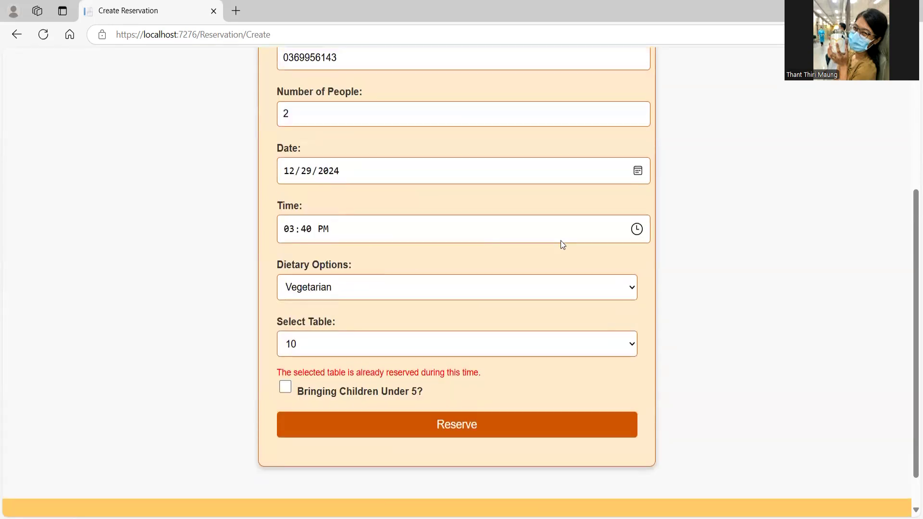
pyautogui.scroll(5, 637, 229)
pyautogui.scroll(-5, 637, 227)
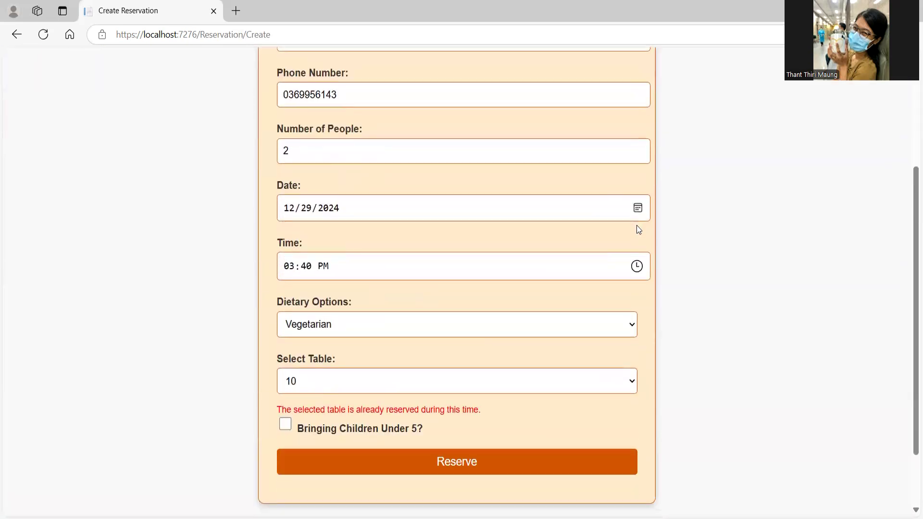
pyautogui.click(636, 266)
pyautogui.scroll(-1, 302, 348)
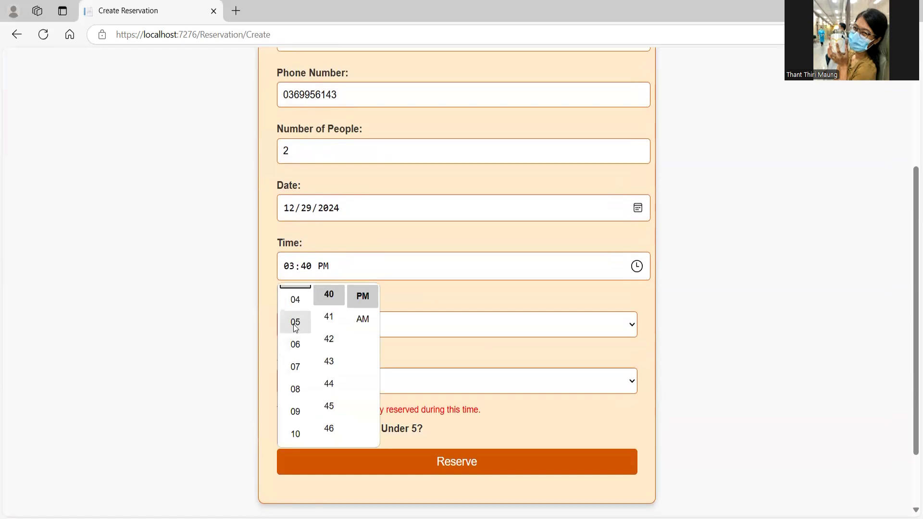
pyautogui.click(294, 342)
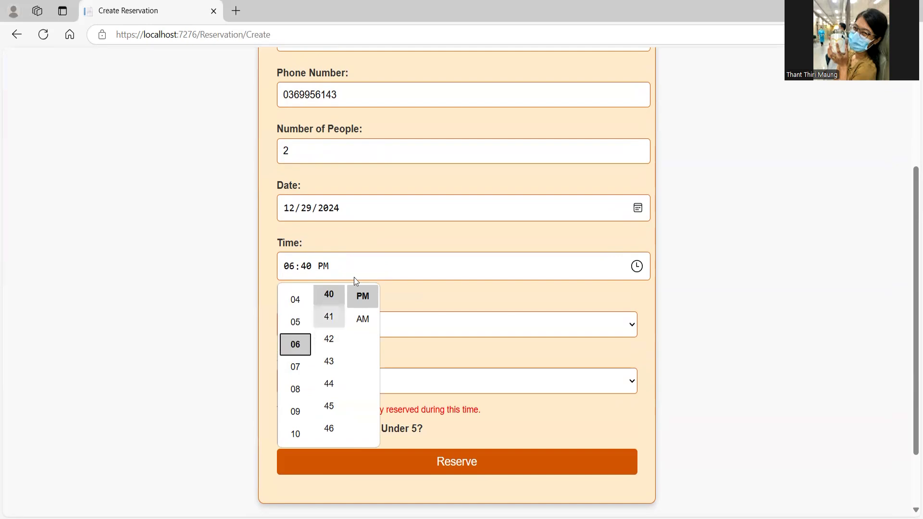
pyautogui.click(397, 256)
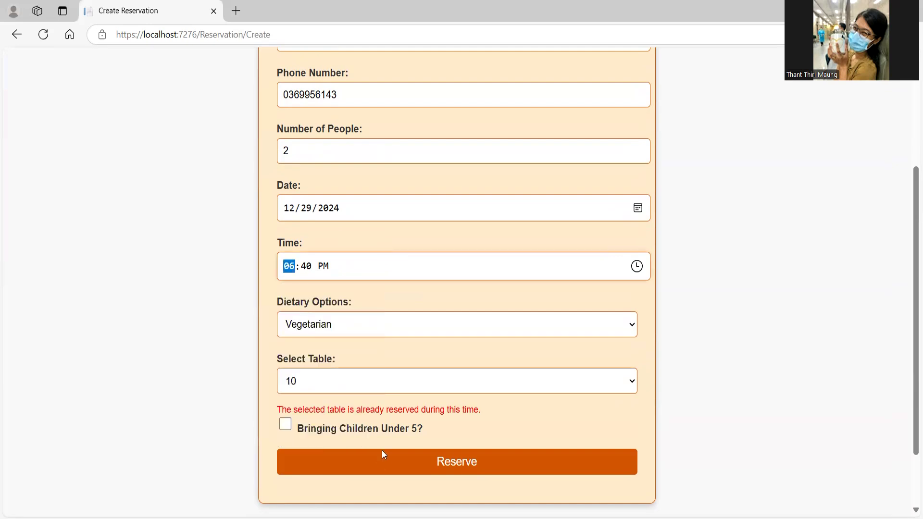
pyautogui.click(388, 469)
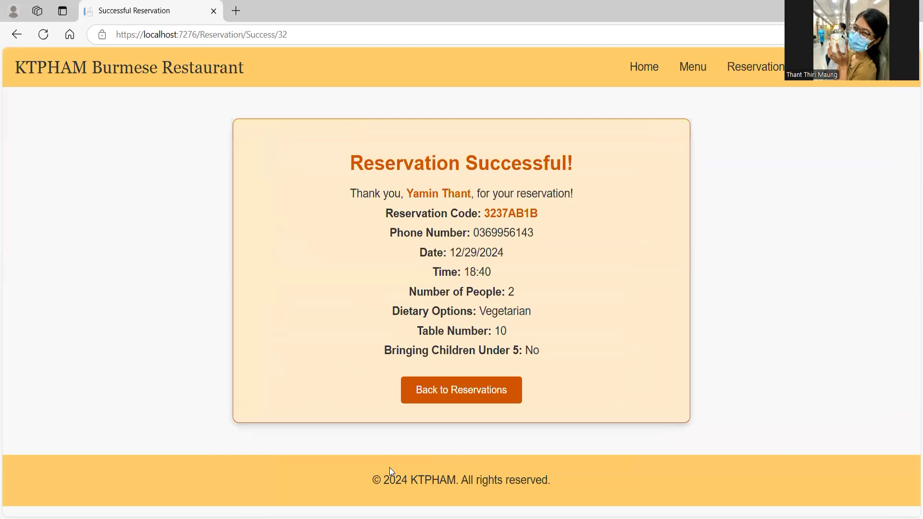
# Step: Copy the new reservation code, highlight table number 10, then return to the Reservations page
pyautogui.doubleClick(505, 214)
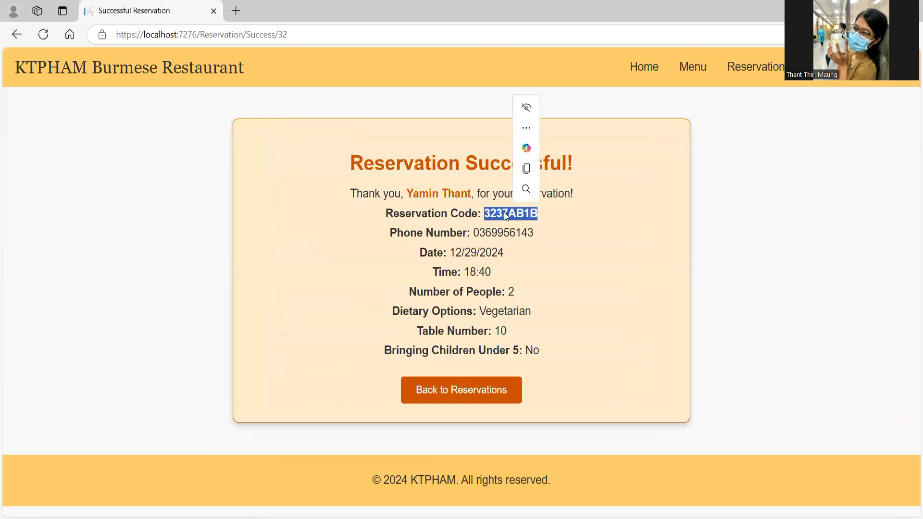
pyautogui.hotkey('ctrl', 'c')
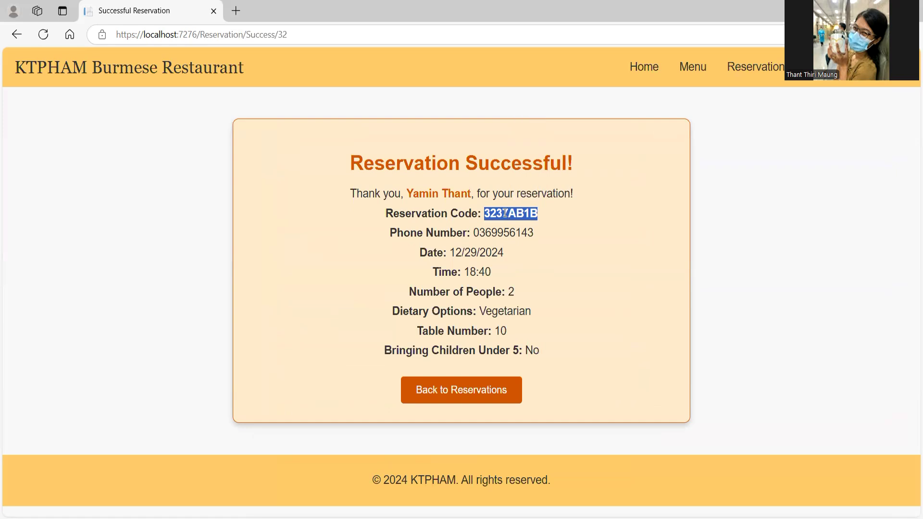
pyautogui.click(489, 146)
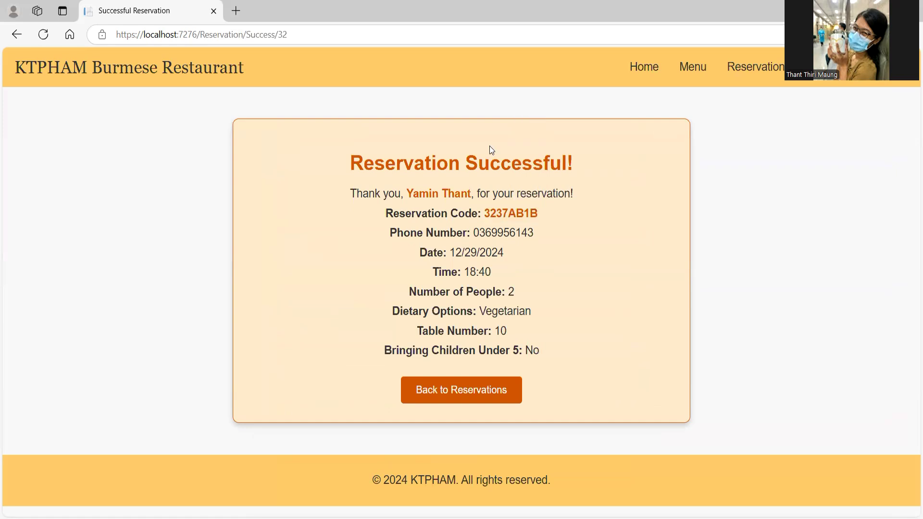
pyautogui.doubleClick(490, 212)
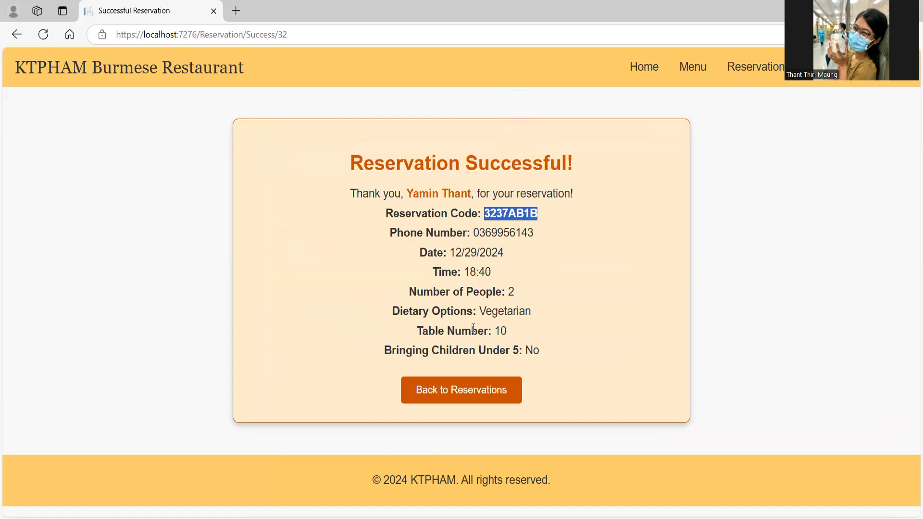
pyautogui.doubleClick(500, 331)
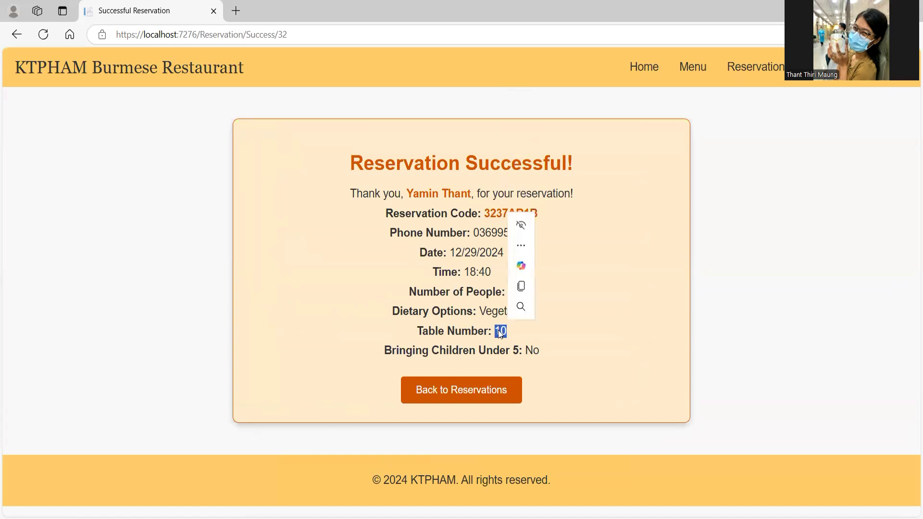
pyautogui.click(432, 400)
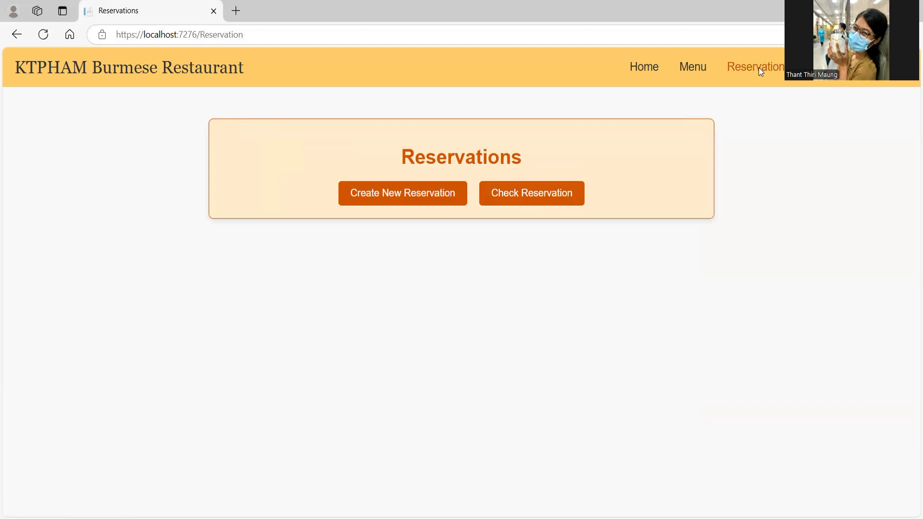
# Step: Check the table 10 booking by pasting its reservation code, then go back to Reservations
pyautogui.click(532, 193)
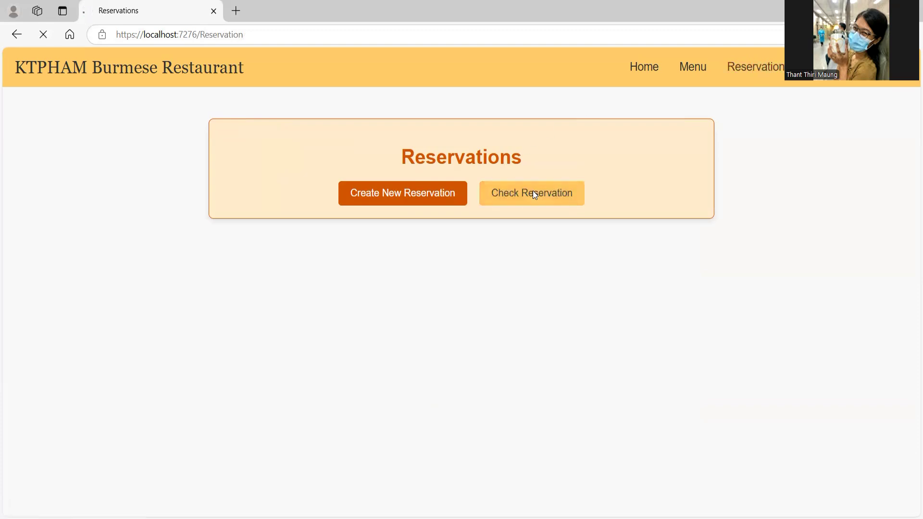
pyautogui.click(401, 217)
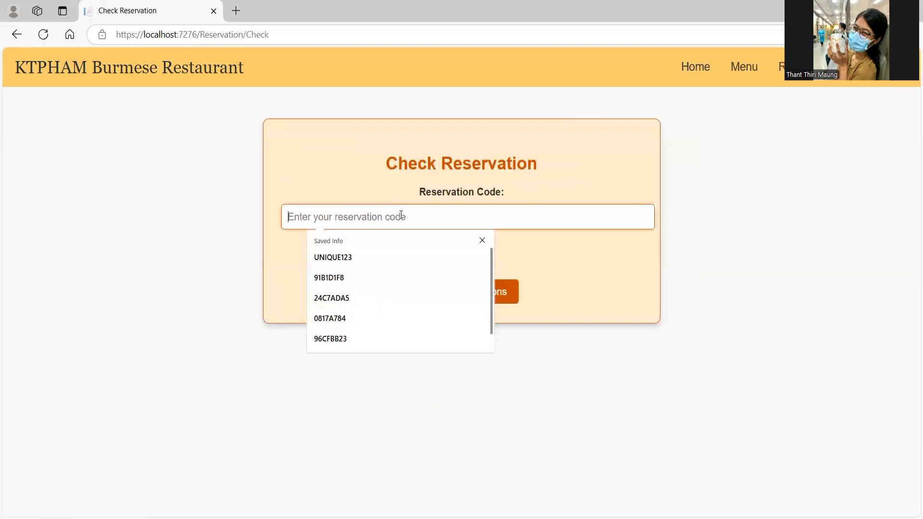
pyautogui.hotkey('ctrl', 'v')
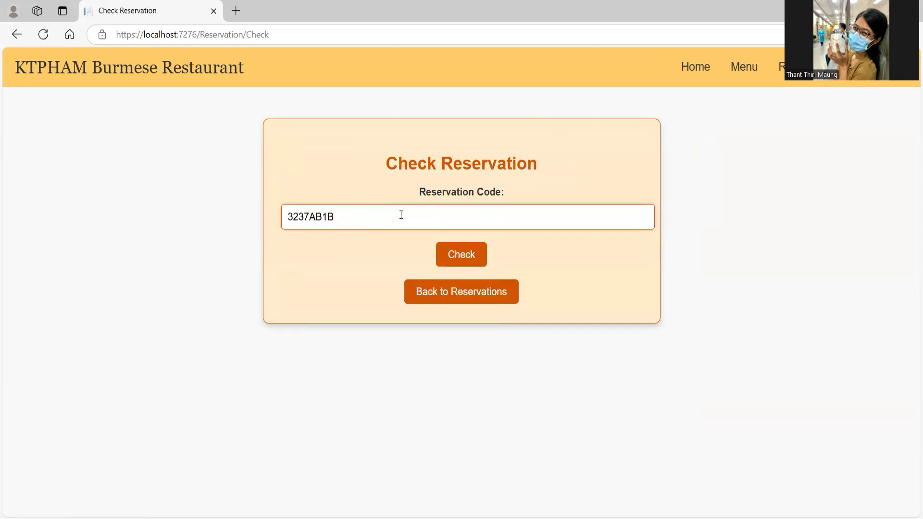
pyautogui.click(456, 266)
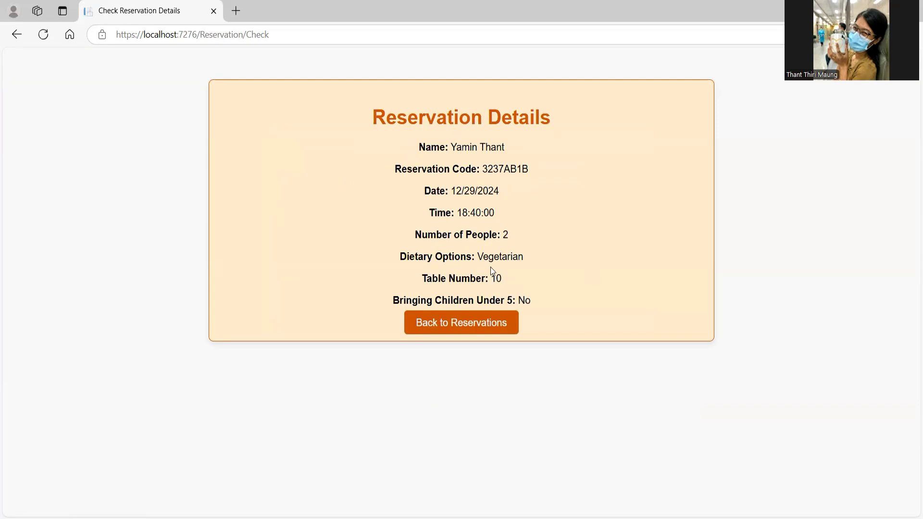
pyautogui.click(463, 323)
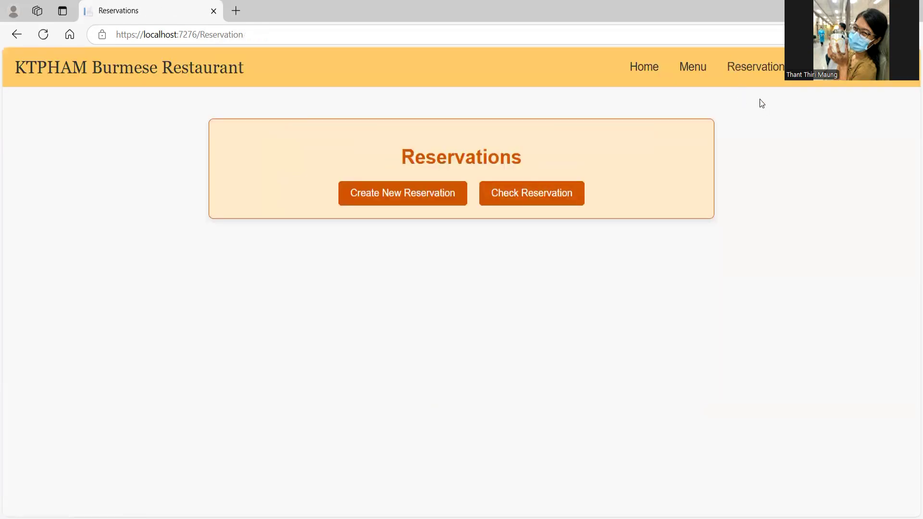
# Step: On the Contact page, enter the customer's name in Your Name, replacing the mistyped e-mail
pyautogui.click(830, 67)
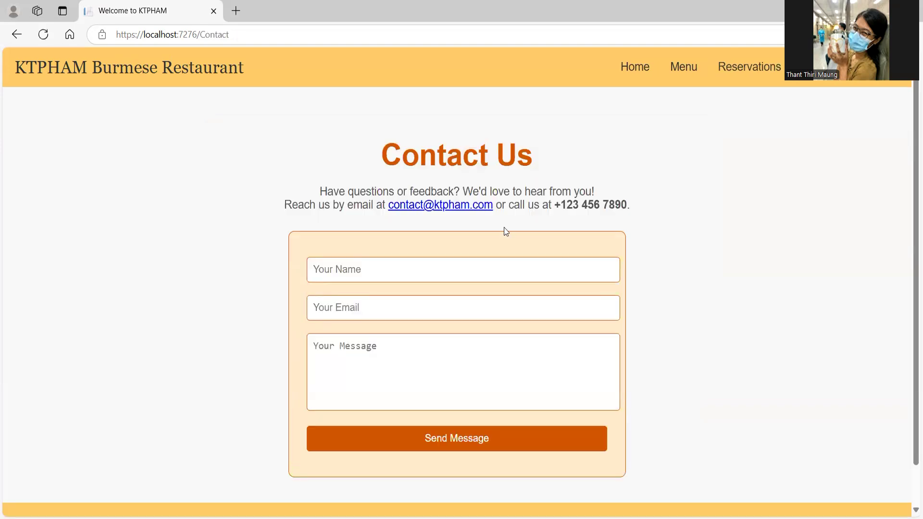
pyautogui.click(393, 276)
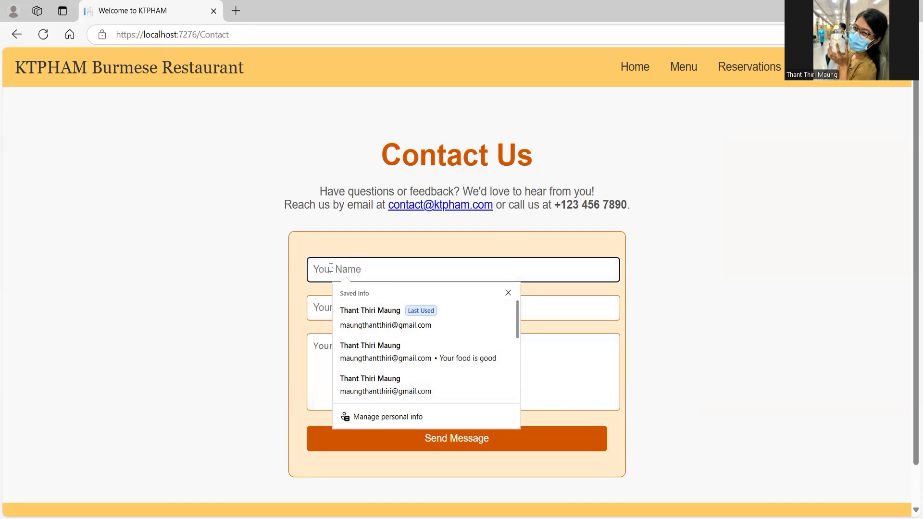
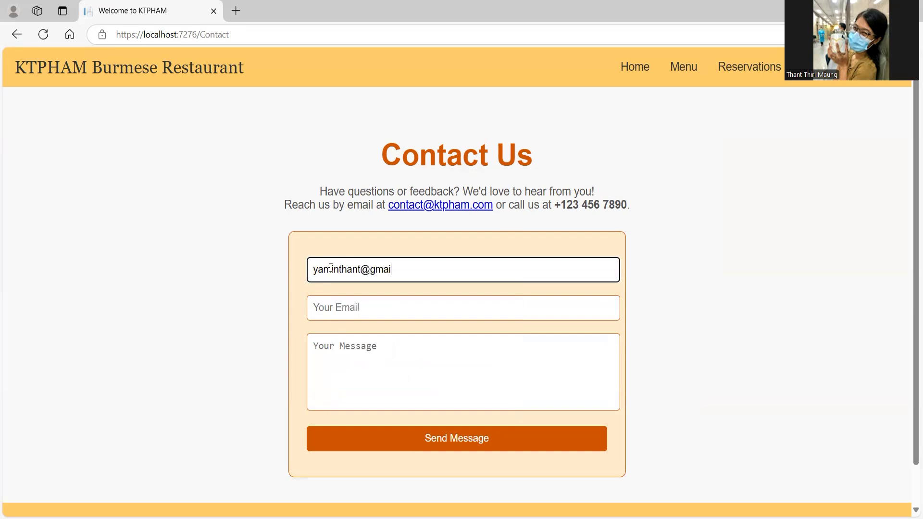
pyautogui.moveTo(442, 268); pyautogui.dragTo(260, 274)
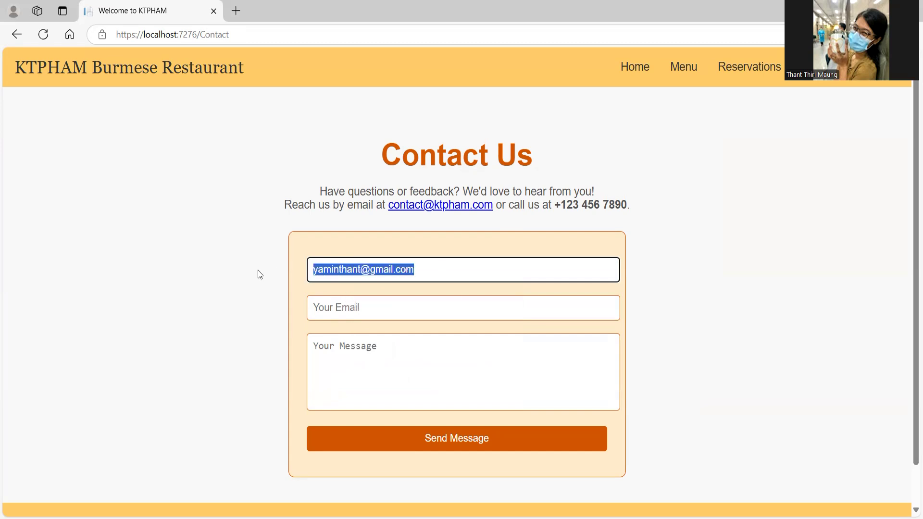
pyautogui.press('BackSpace')
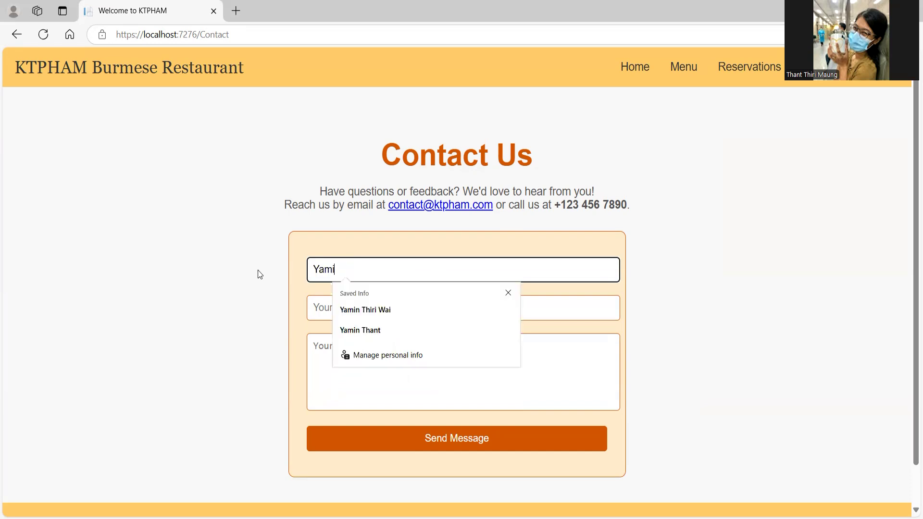
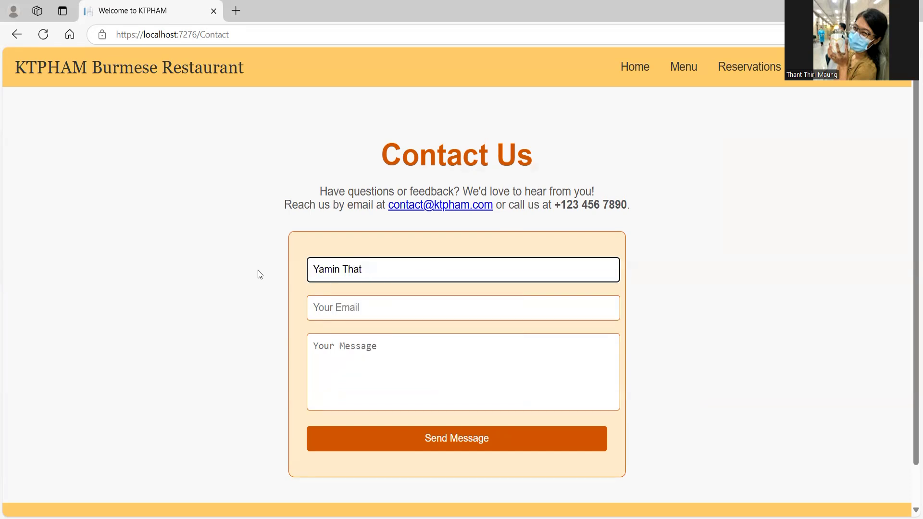
# Step: Fill the e-mail from saved info, write 'Food is amazing.' and send the message
pyautogui.click(354, 310)
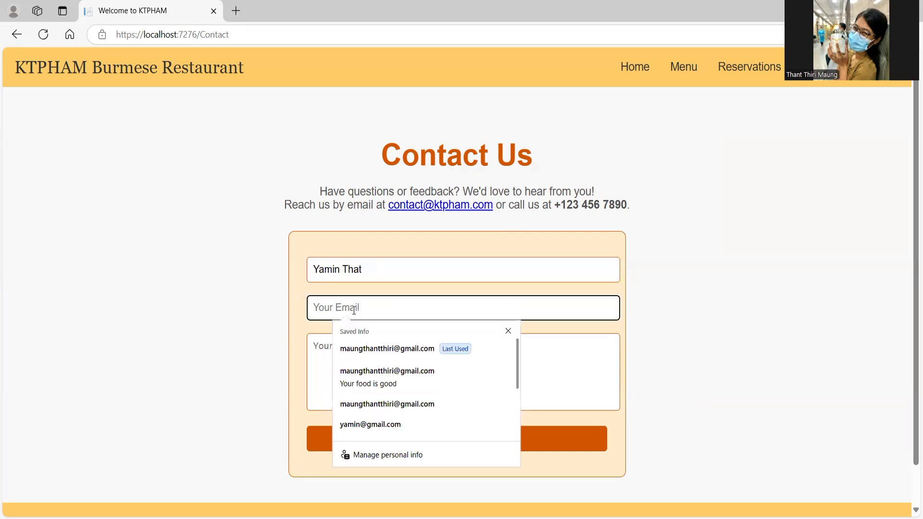
pyautogui.hotkey('ctrl', 'v')
pyautogui.click(312, 375)
pyautogui.write('o')
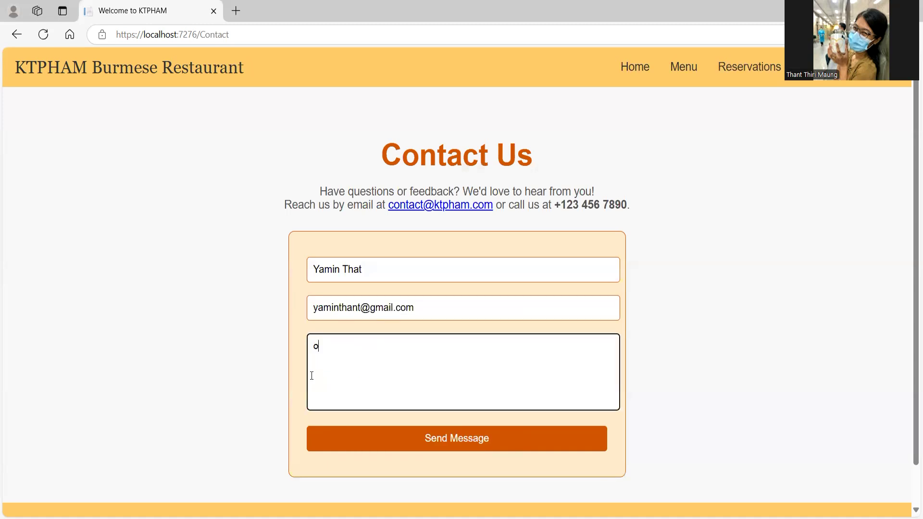
pyautogui.press('BackSpace')
pyautogui.write('Food is amazing.')
pyautogui.click(451, 441)
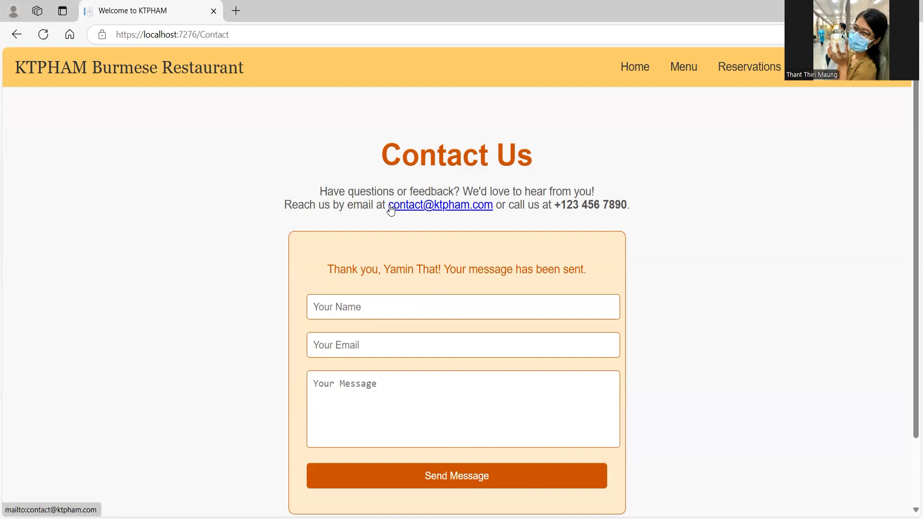
# Step: Dismiss the selection on the thank-you note and go to the Admin Login page
pyautogui.moveTo(413, 265); pyautogui.dragTo(416, 266)
pyautogui.click(562, 282)
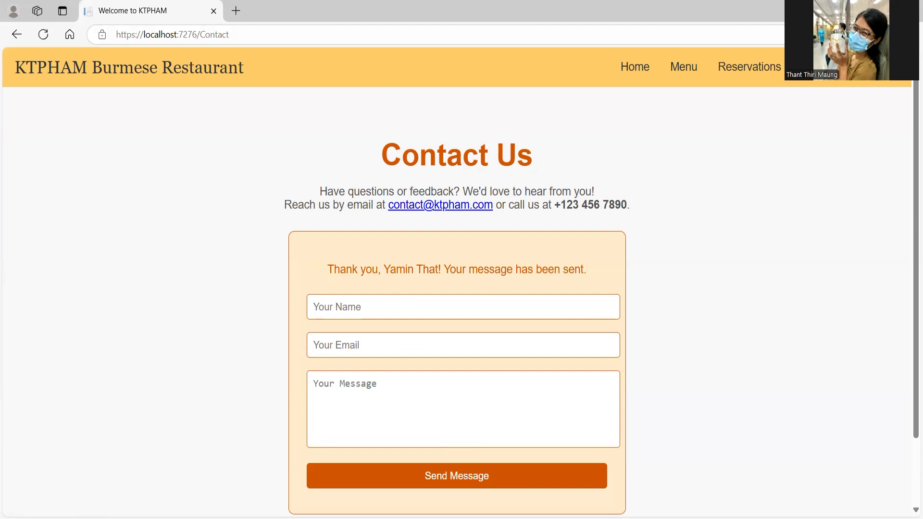
pyautogui.click(874, 67)
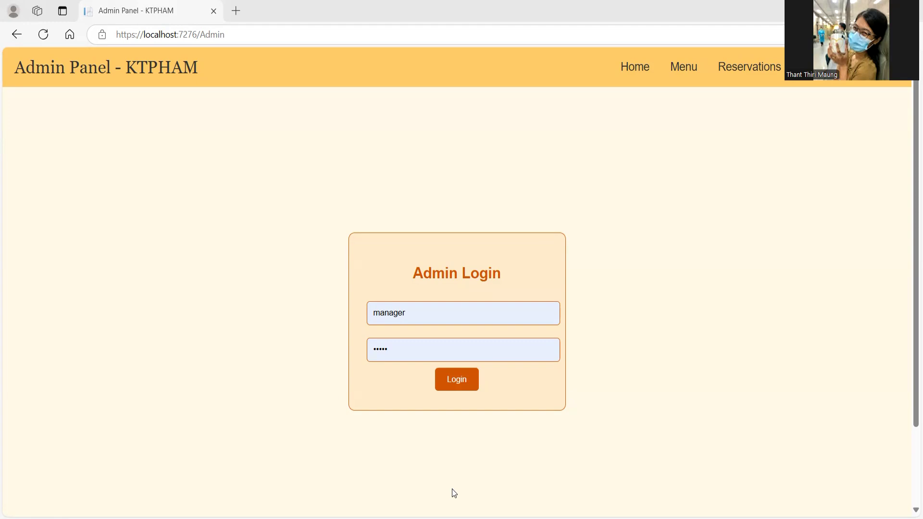
# Step: Log in with the saved manager credentials to reach the Manager Dashboard
pyautogui.click(422, 319)
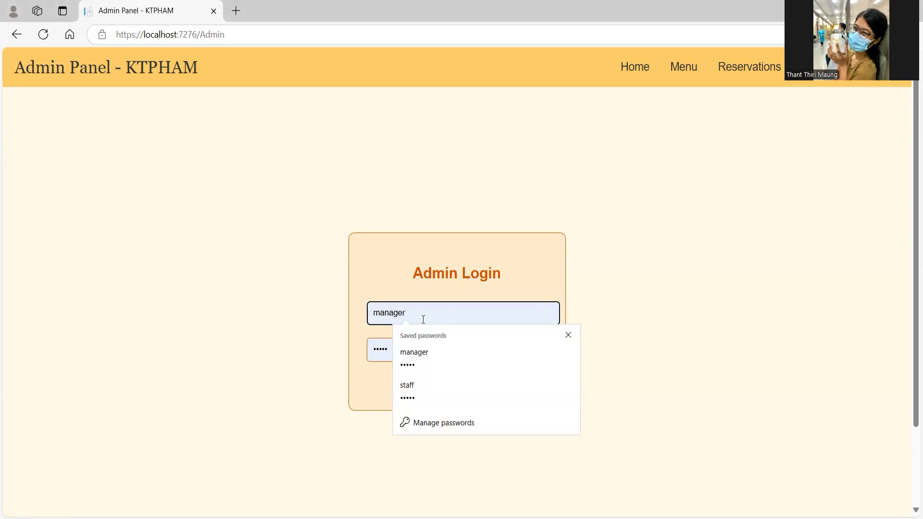
pyautogui.click(430, 369)
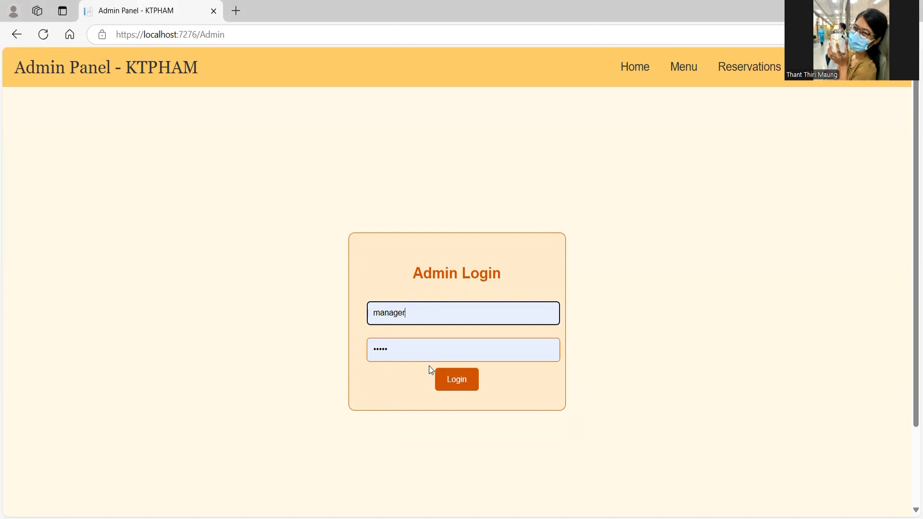
pyautogui.click(454, 380)
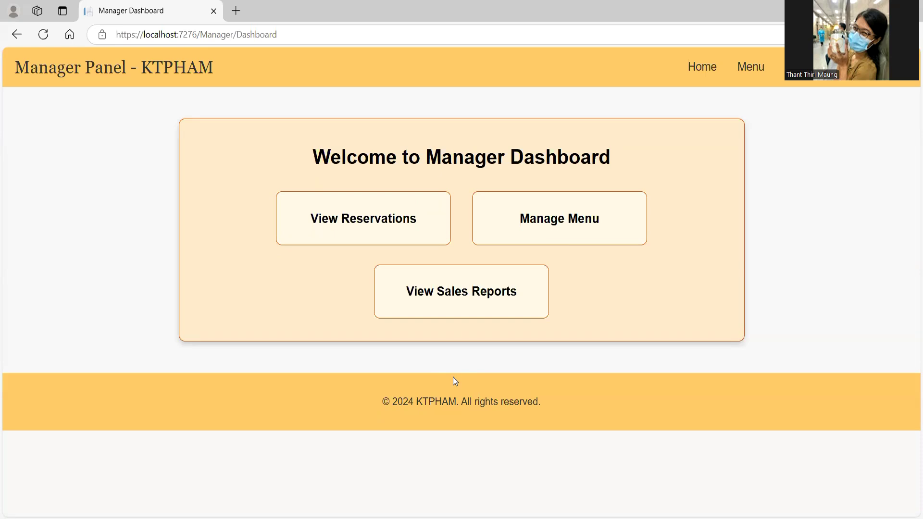
# Step: Go back to Admin Login and log in with the saved staff account
pyautogui.doubleClick(458, 151)
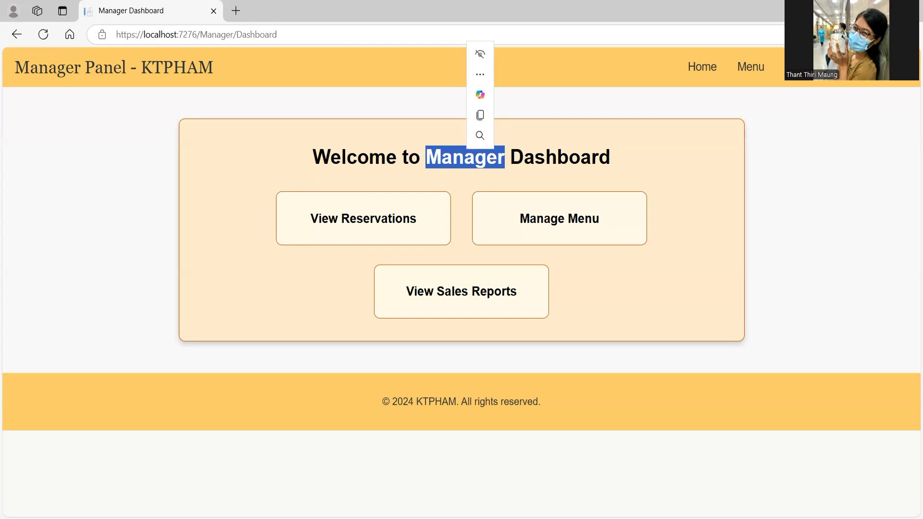
pyautogui.hotkey('alt', 'Left')
pyautogui.click(437, 308)
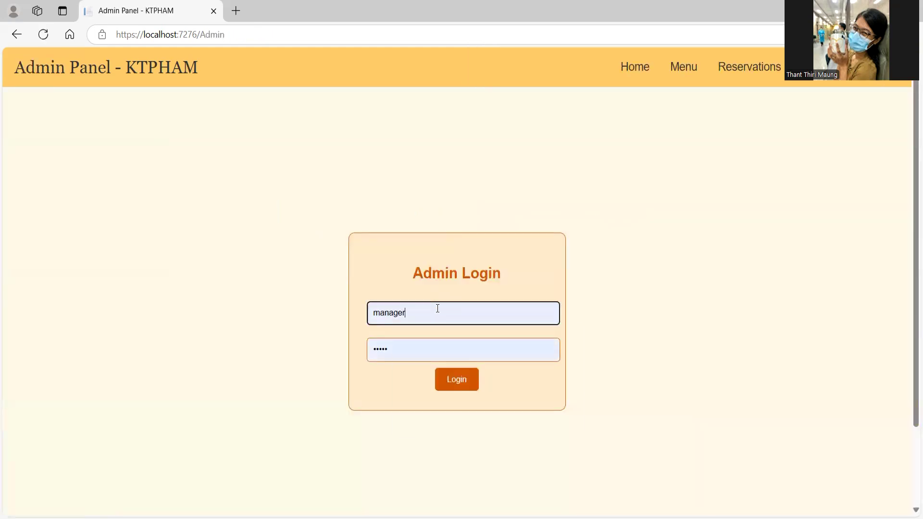
pyautogui.click(439, 398)
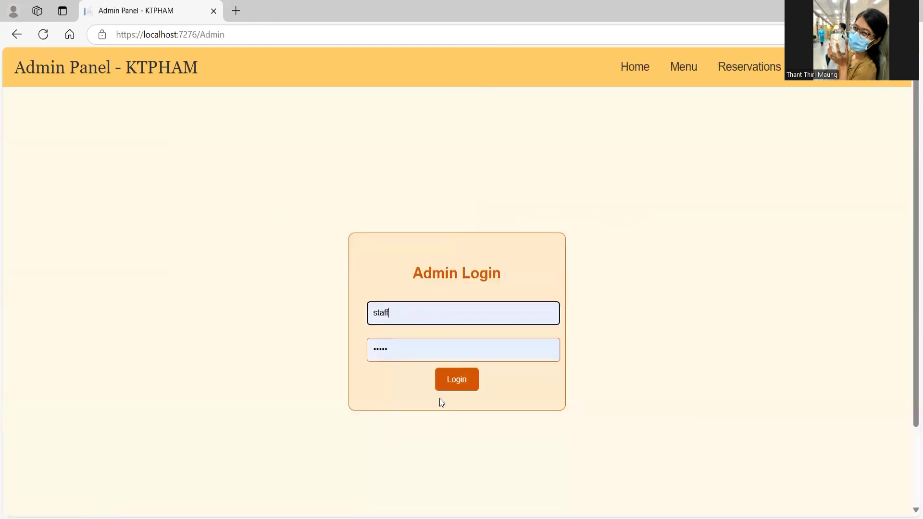
pyautogui.click(461, 380)
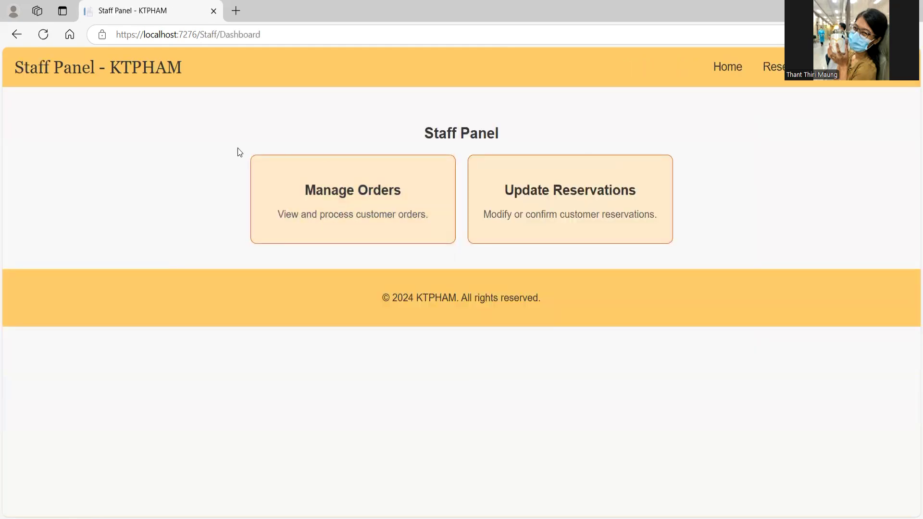
# Step: Open Update Reservations in the Staff Panel, then return via Home to Admin Login
pyautogui.doubleClick(458, 132)
pyautogui.click(520, 134)
pyautogui.click(570, 202)
pyautogui.click(721, 67)
pyautogui.click(818, 67)
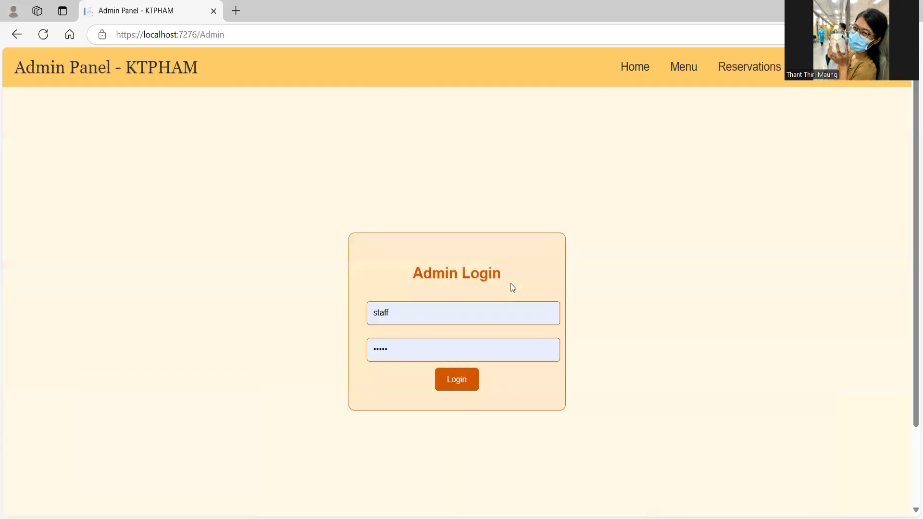
pyautogui.click(511, 311)
pyautogui.click(514, 388)
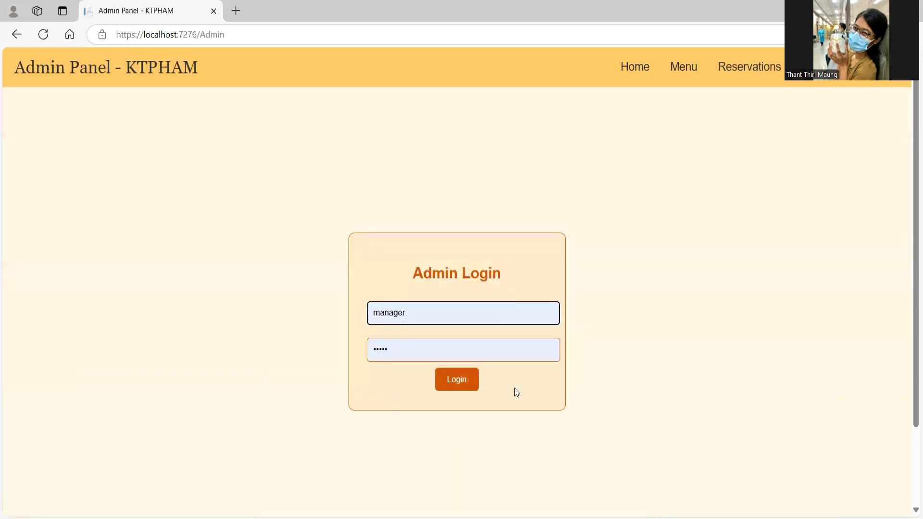
pyautogui.click(460, 387)
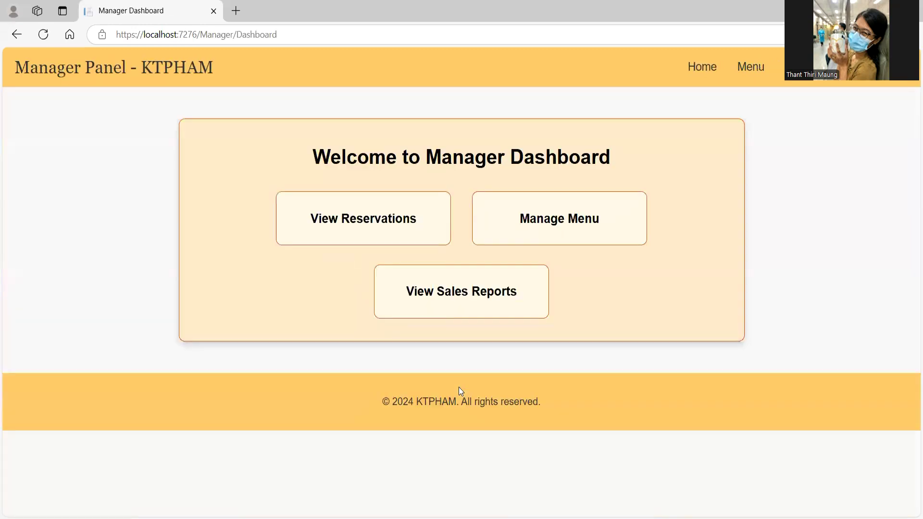
pyautogui.click(318, 205)
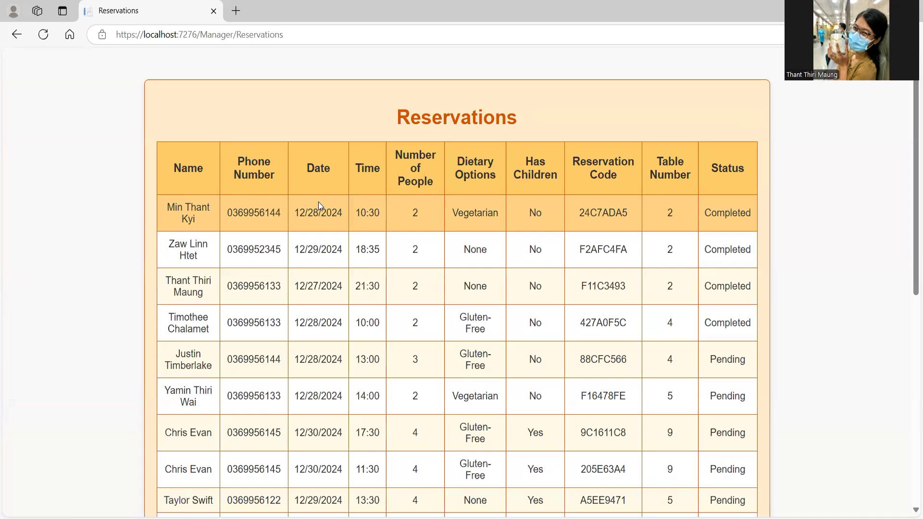
pyautogui.scroll(-9, 318, 203)
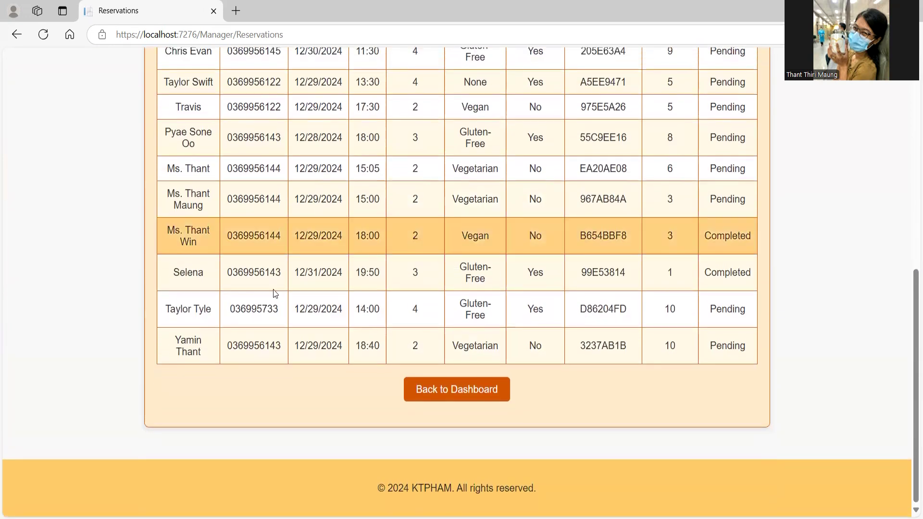
pyautogui.moveTo(166, 309); pyautogui.dragTo(208, 303)
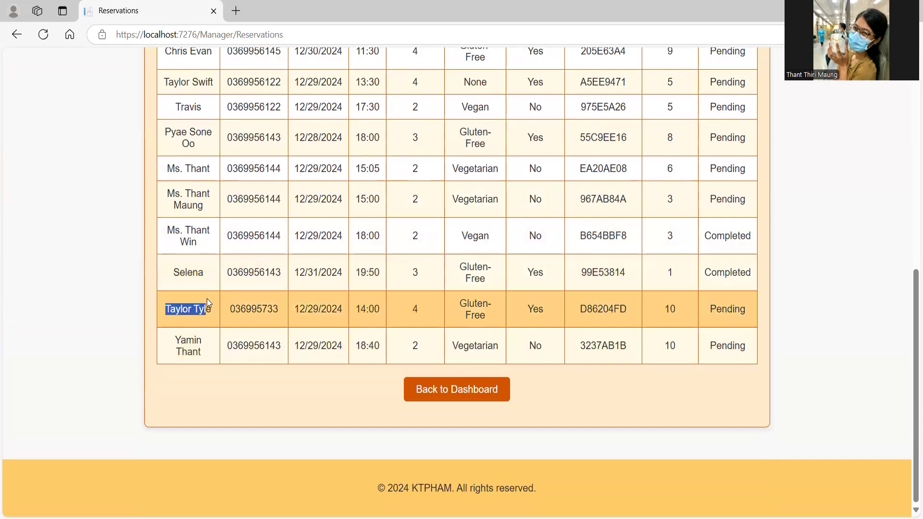
pyautogui.moveTo(174, 340); pyautogui.dragTo(209, 356)
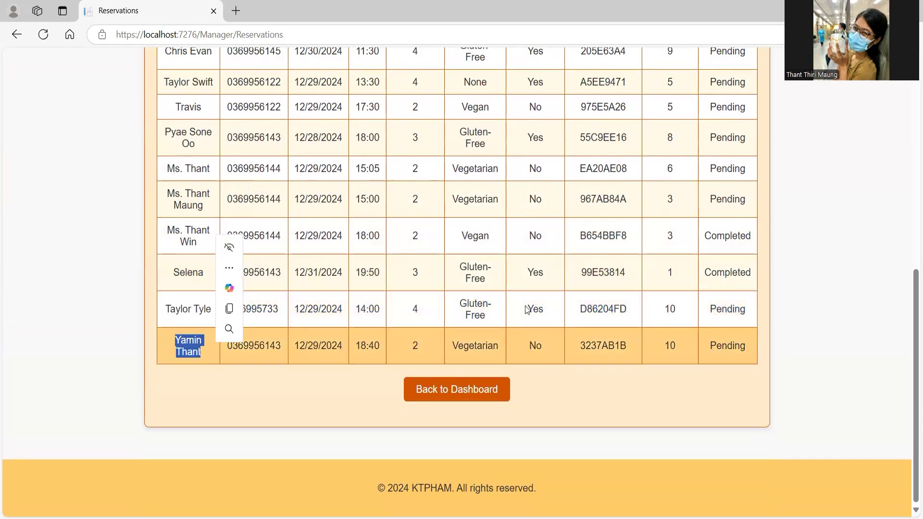
pyautogui.doubleClick(604, 309)
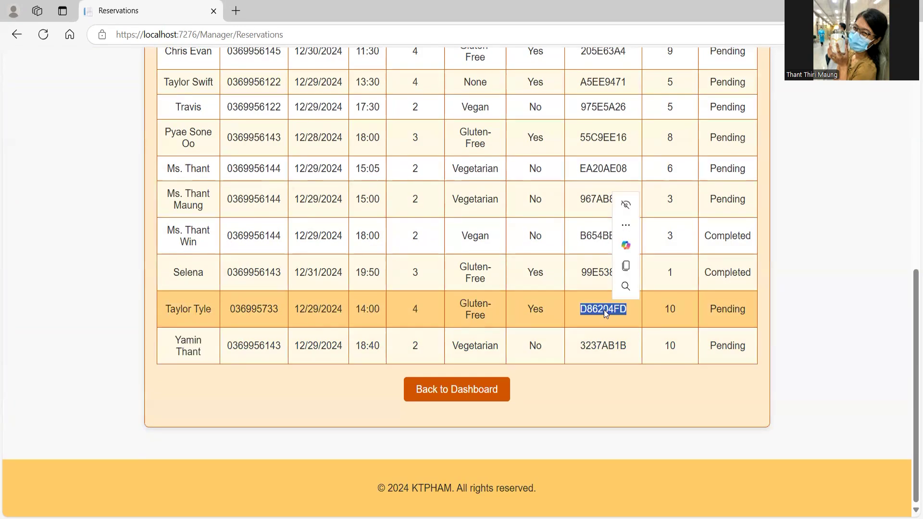
pyautogui.click(673, 310)
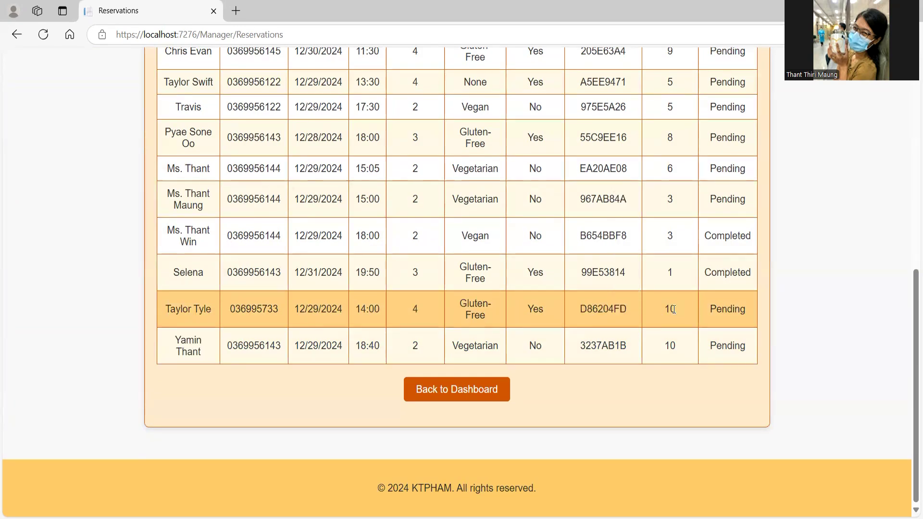
pyautogui.doubleClick(737, 311)
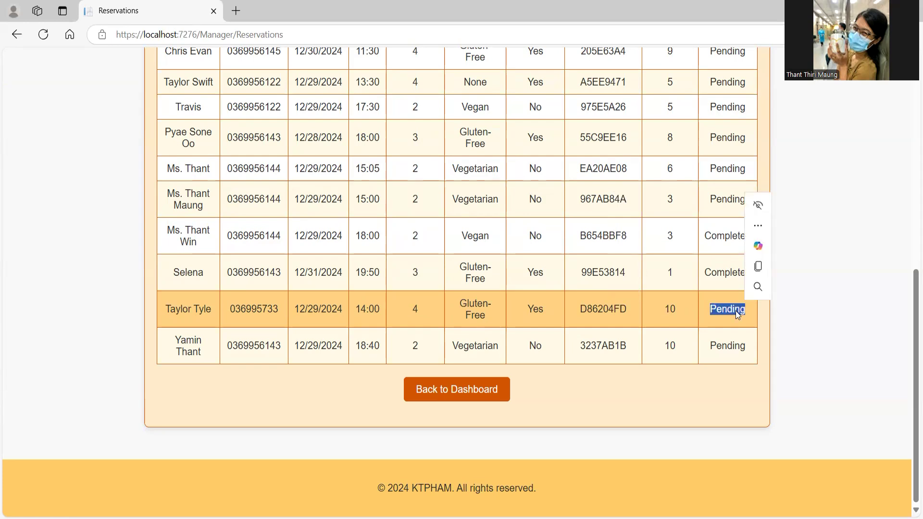
pyautogui.scroll(3, 735, 311)
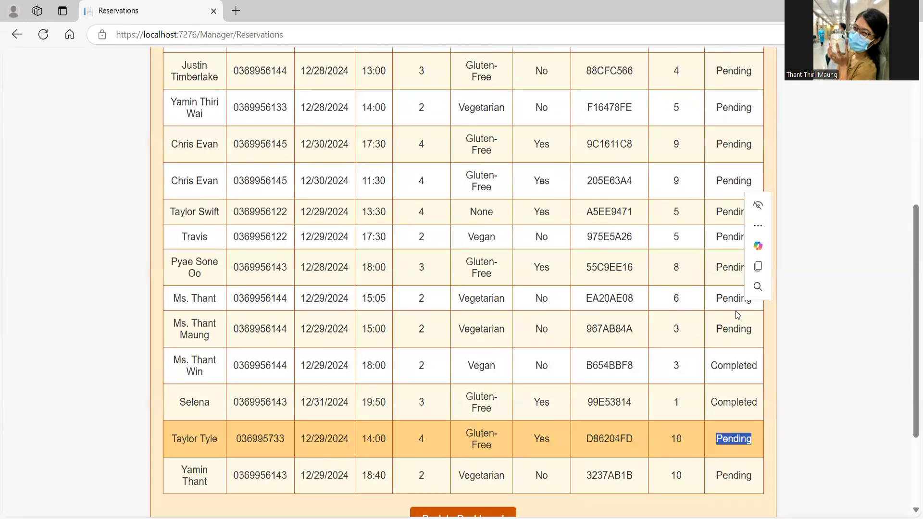
pyautogui.scroll(-3, 735, 311)
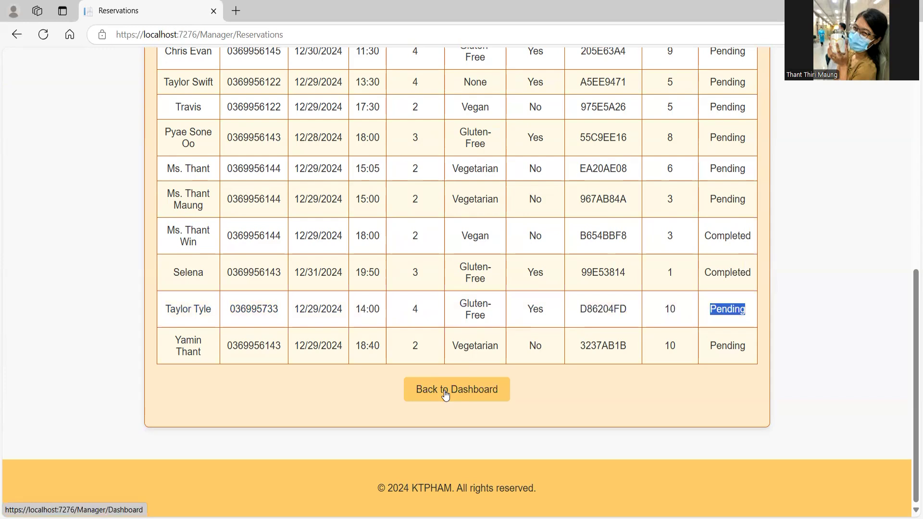
pyautogui.click(445, 394)
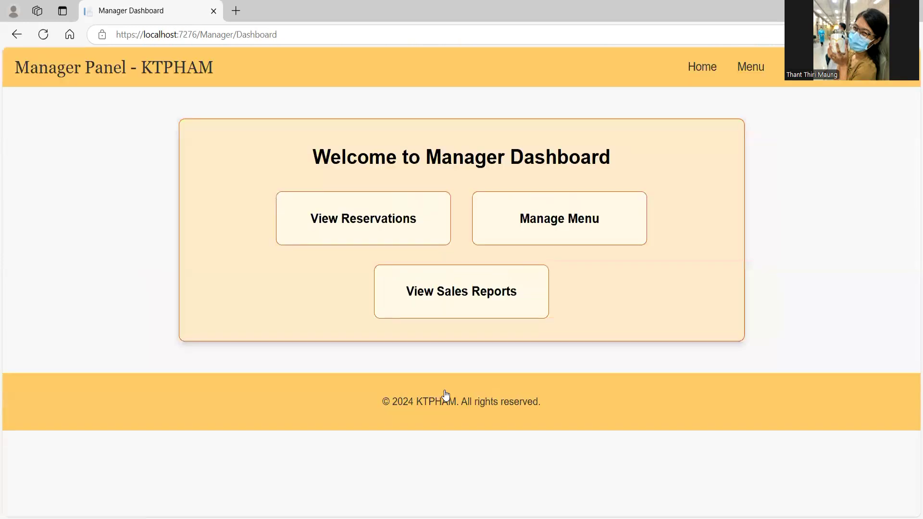
# Step: Start a new menu item named Tofu with price 12.50 and description Noodle
pyautogui.click(532, 240)
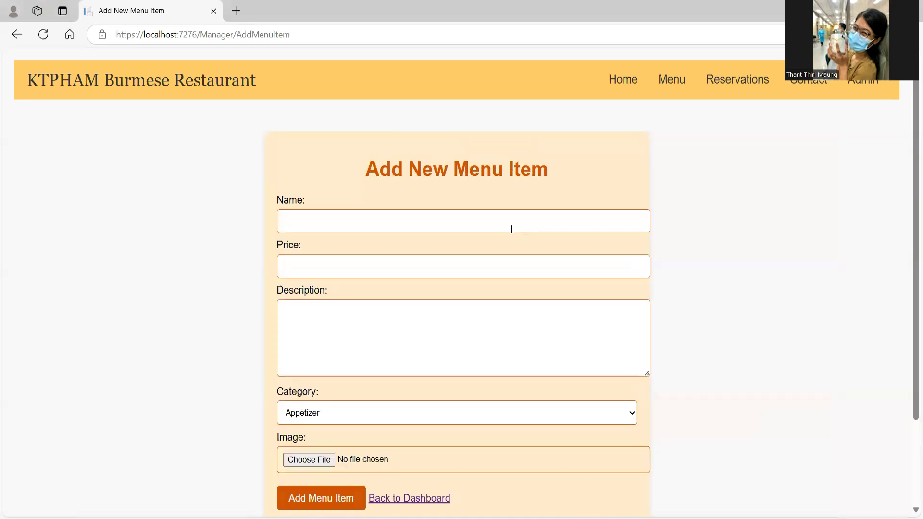
pyautogui.click(512, 228)
pyautogui.click(403, 273)
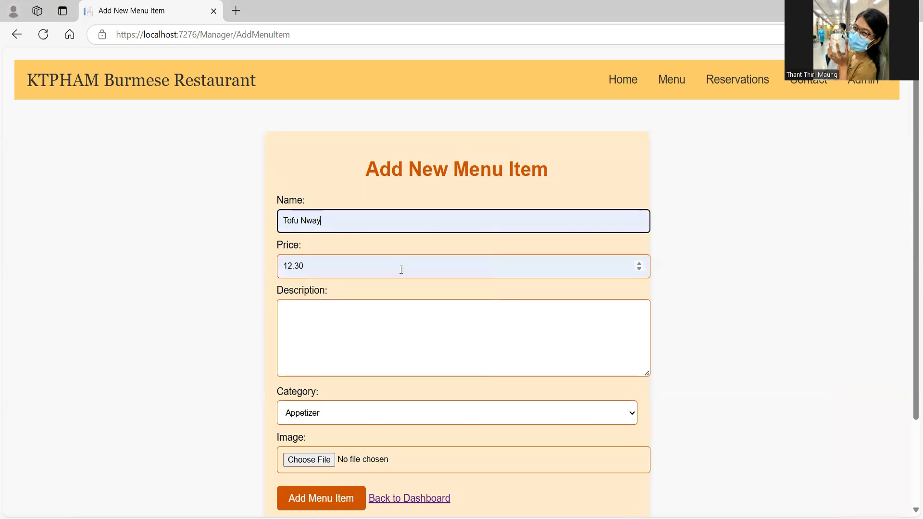
pyautogui.doubleClick(308, 219)
pyautogui.press('BackSpace')
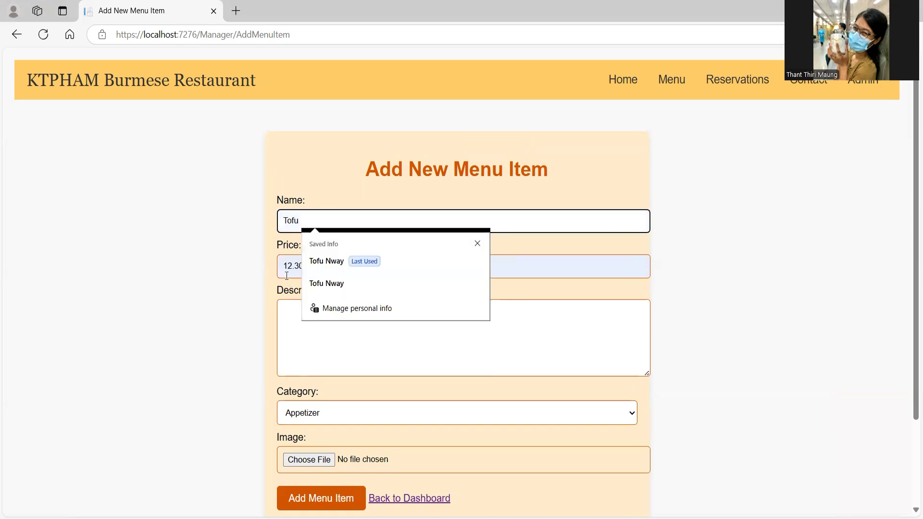
pyautogui.click(301, 265)
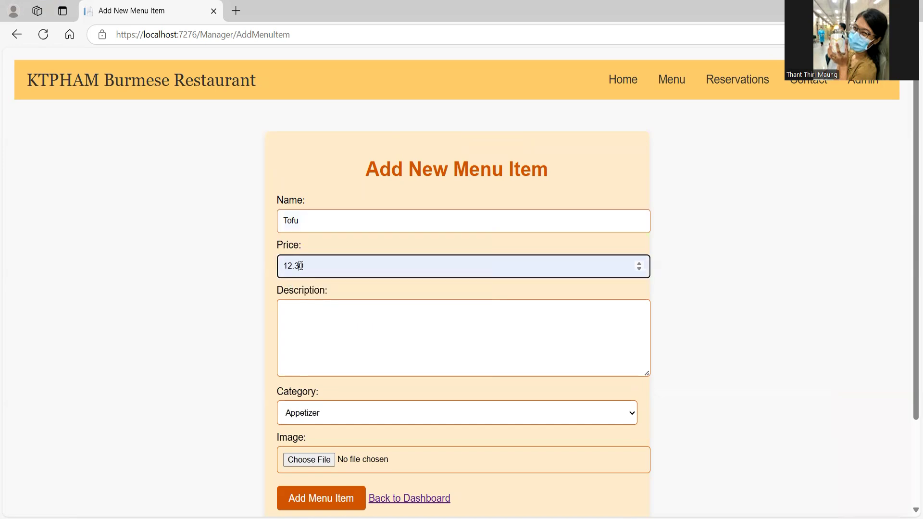
pyautogui.press('BackSpace')
pyautogui.write('5')
pyautogui.click(306, 291)
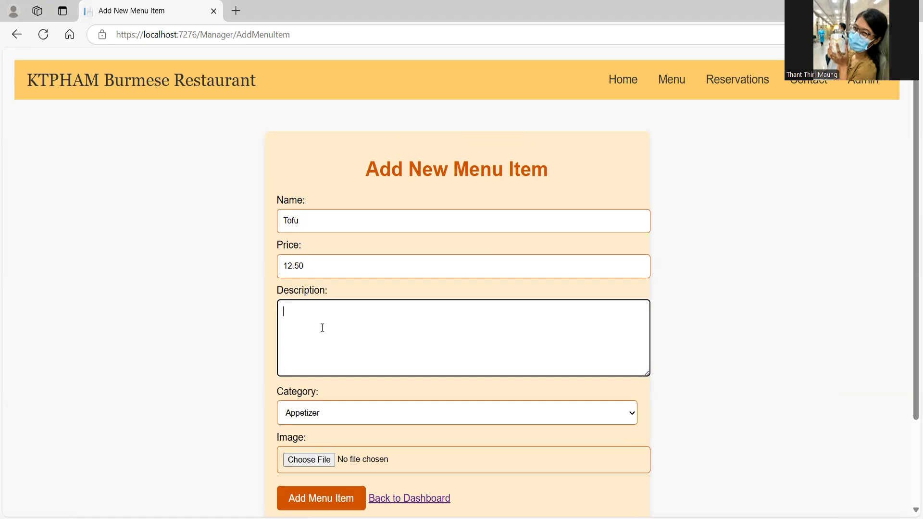
pyautogui.write('Noodle')
# Step: Set category Main Course, attach tofunway.jpg, and save the Tofu item
pyautogui.click(355, 413)
pyautogui.click(354, 444)
pyautogui.scroll(-3, 323, 354)
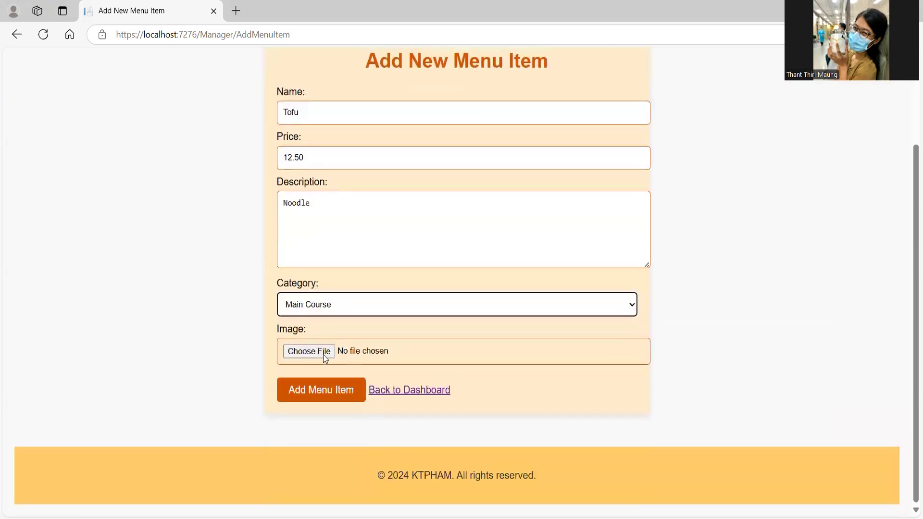
pyautogui.click(317, 351)
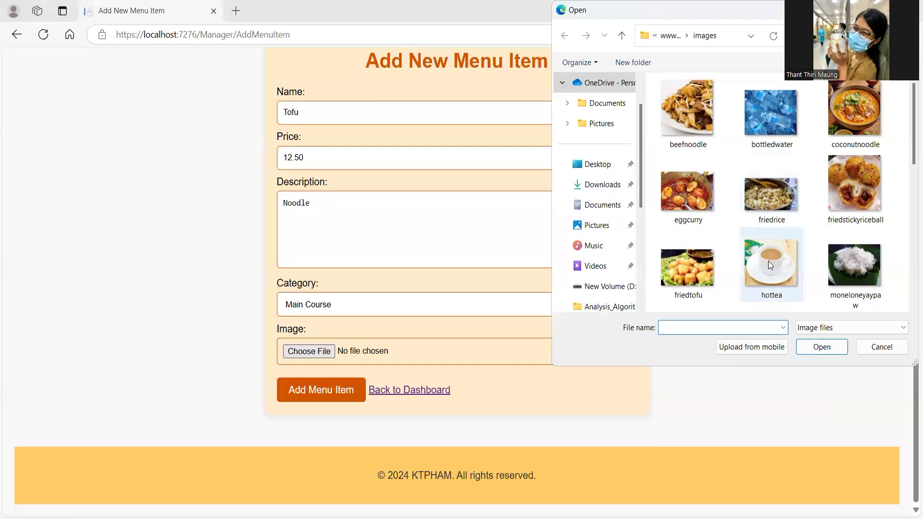
pyautogui.scroll(-8, 770, 264)
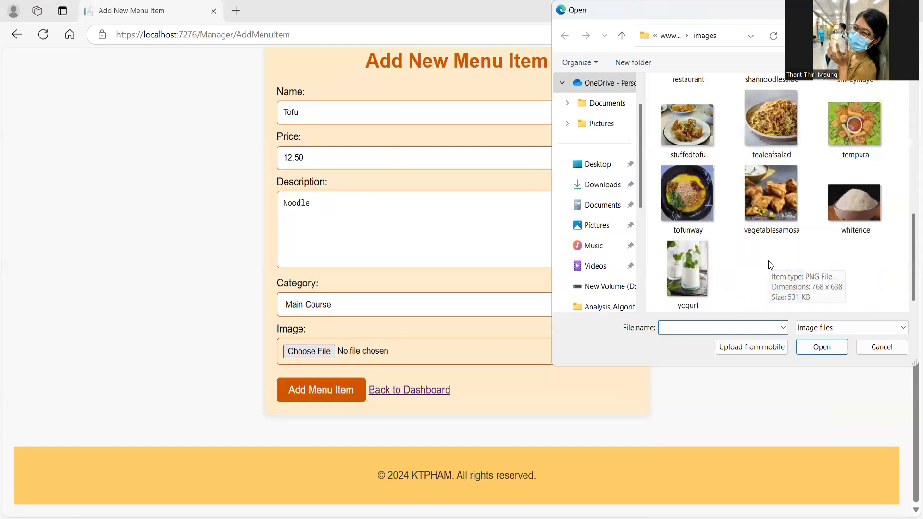
pyautogui.scroll(3, 761, 229)
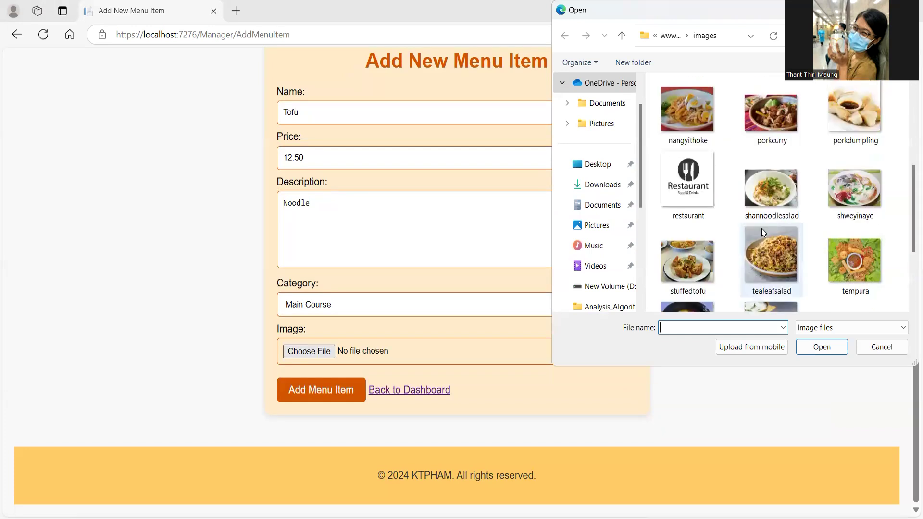
pyautogui.scroll(-3, 761, 229)
pyautogui.click(693, 201)
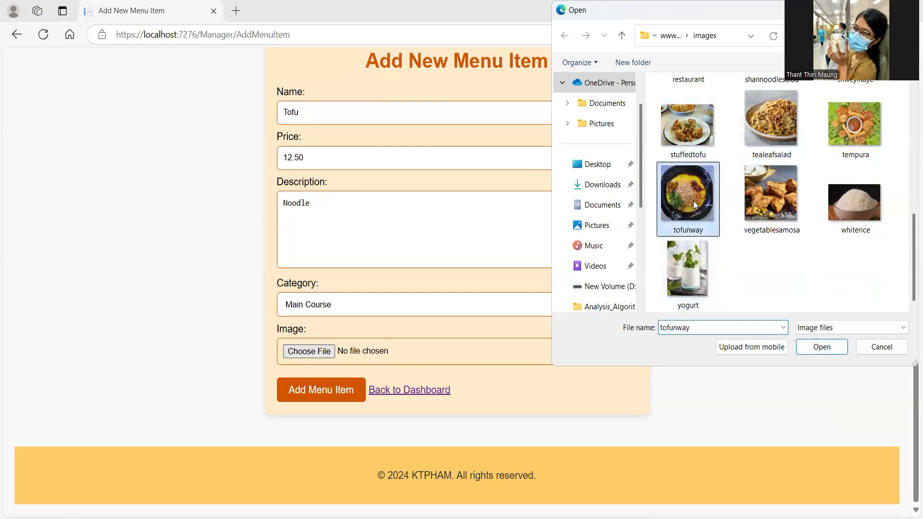
pyautogui.click(821, 347)
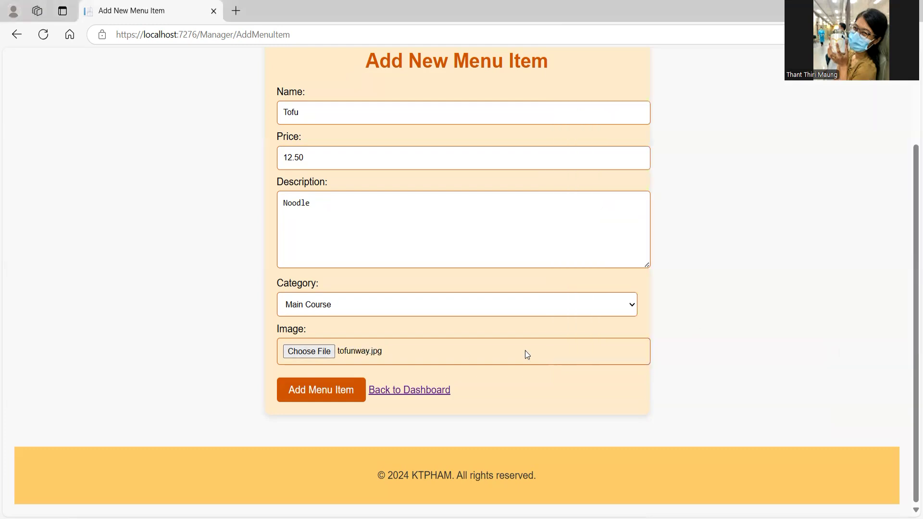
pyautogui.click(306, 387)
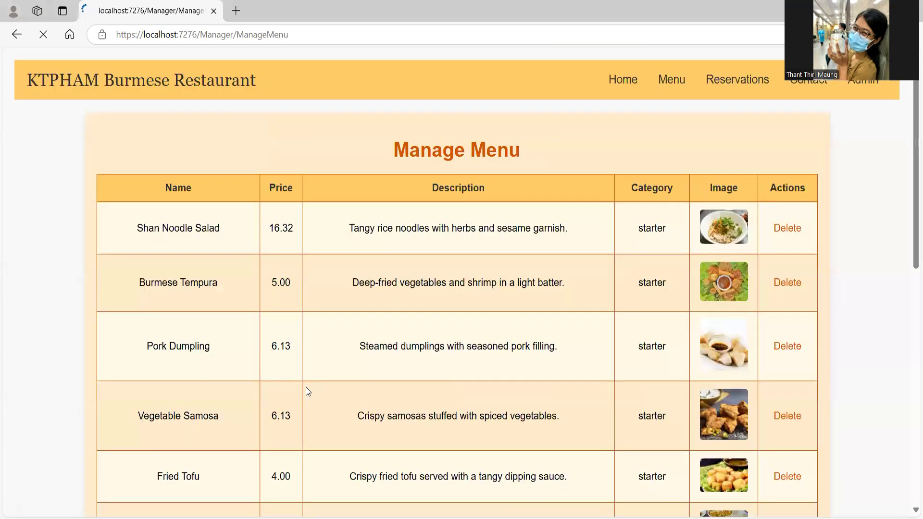
# Step: Start another menu item named testing with price 3 and description testing
pyautogui.scroll(-15, 306, 391)
pyautogui.scroll(1, 556, 360)
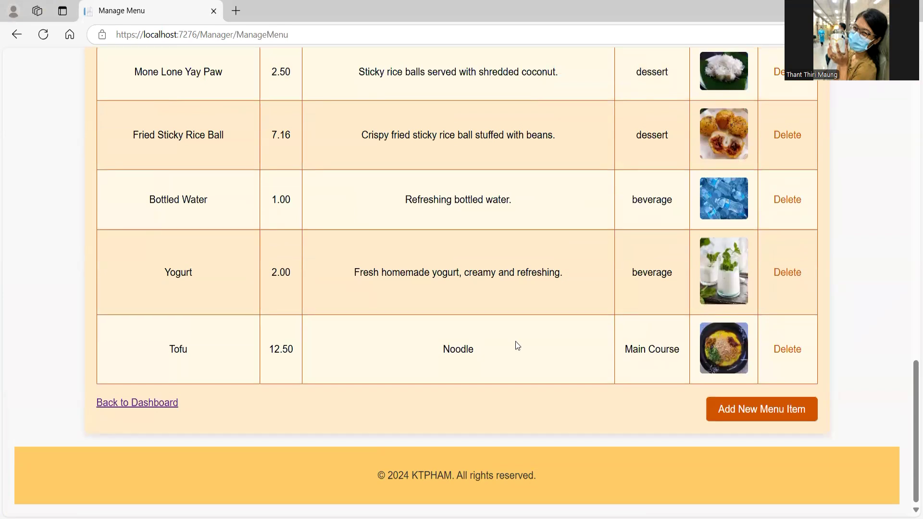
pyautogui.click(753, 407)
pyautogui.click(534, 220)
pyautogui.write('testing')
pyautogui.click(527, 271)
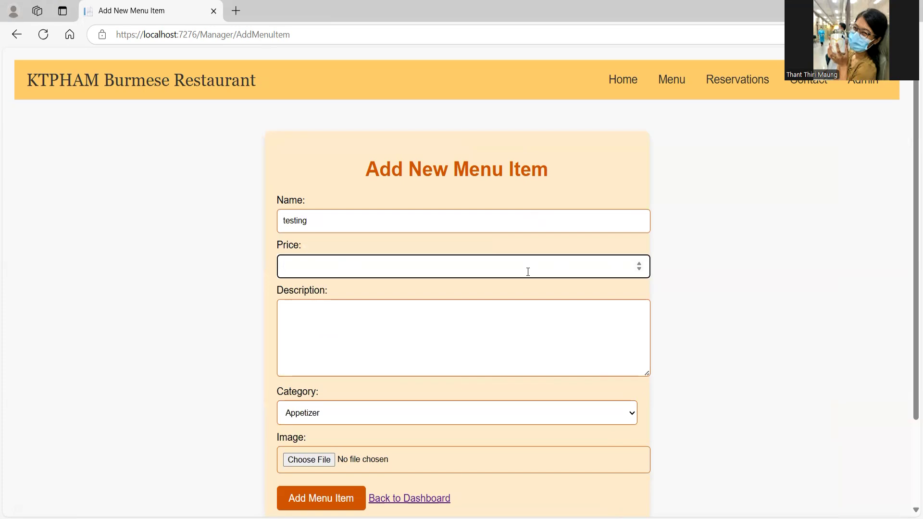
pyautogui.write('3')
pyautogui.click(525, 315)
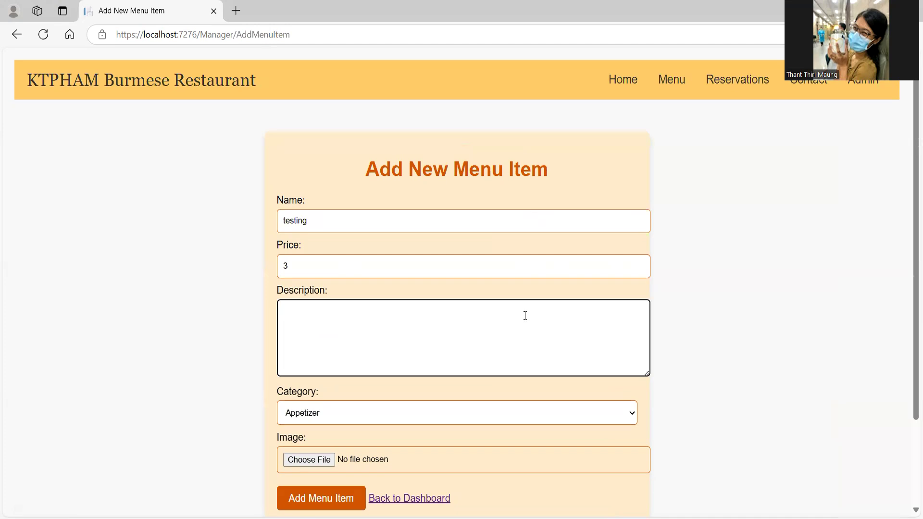
pyautogui.write('testing')
pyautogui.click(517, 399)
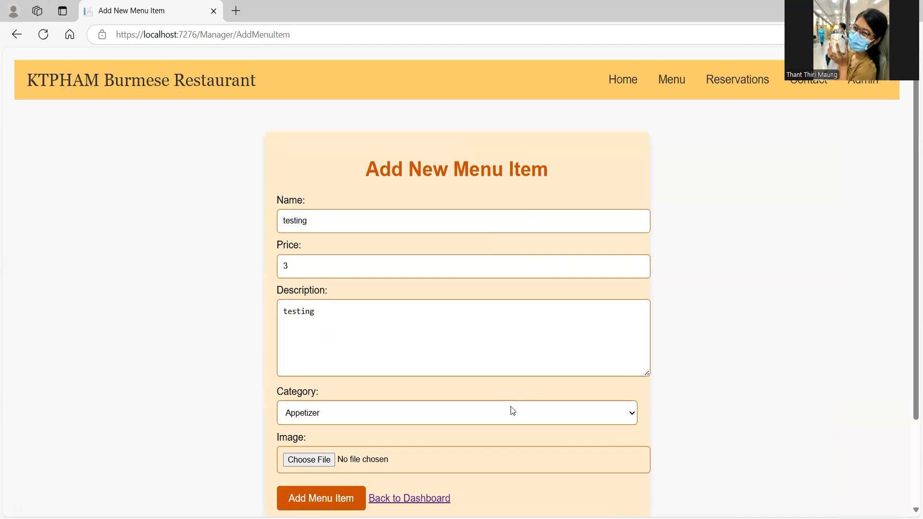
# Step: Choose Main Course, attach restaurant.jpg, and save the testing item
pyautogui.click(512, 410)
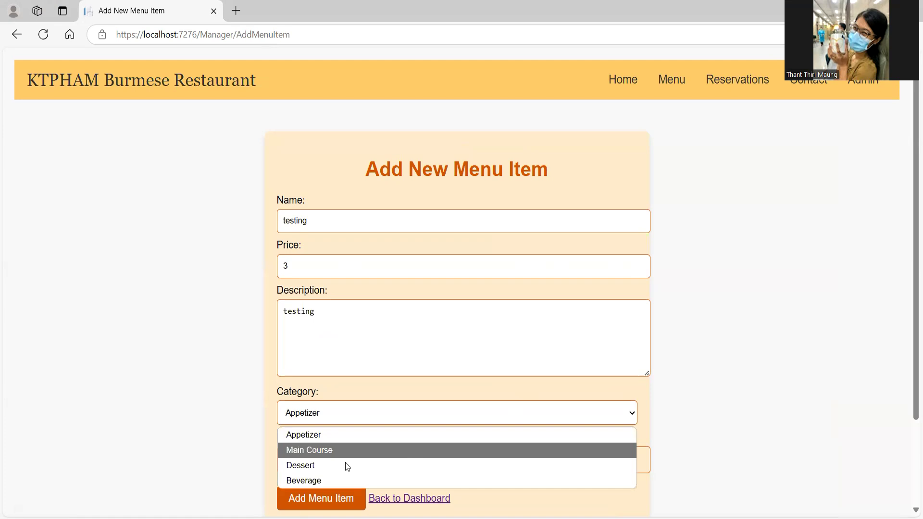
pyautogui.click(320, 457)
pyautogui.click(320, 457)
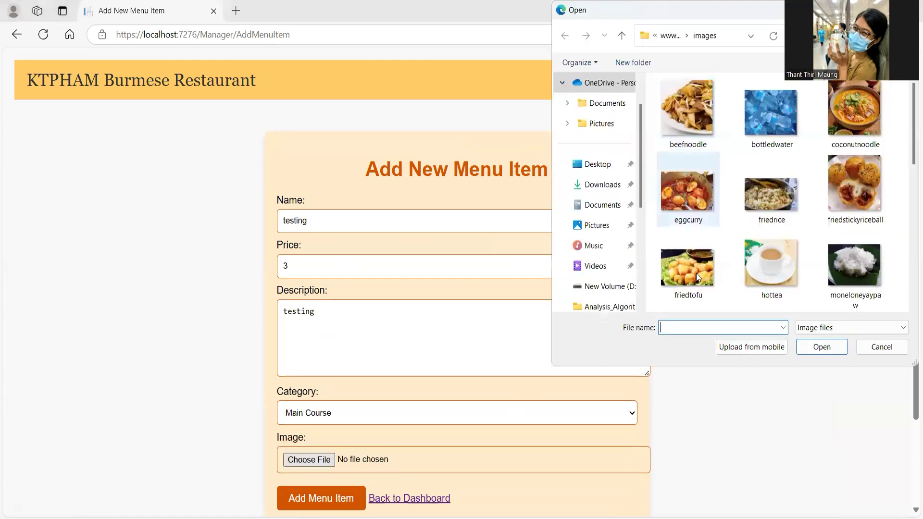
pyautogui.scroll(-5, 696, 273)
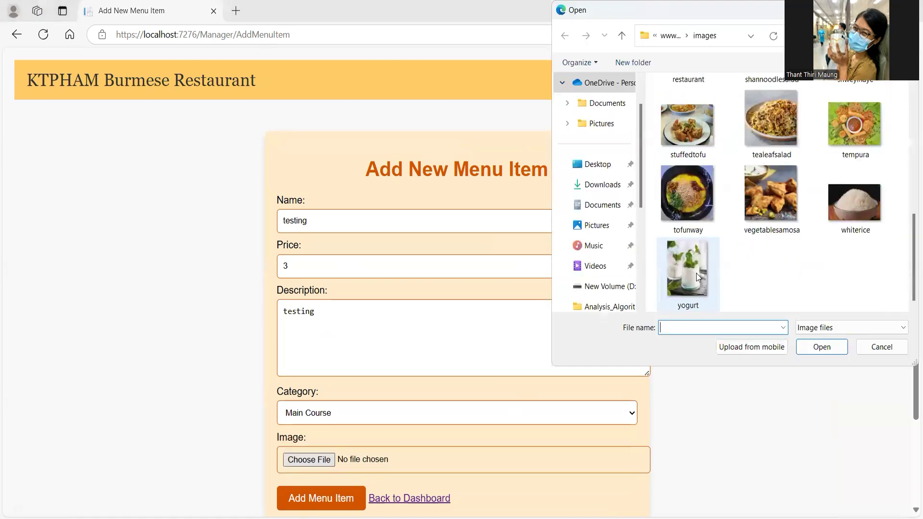
pyautogui.scroll(3, 696, 273)
pyautogui.click(681, 216)
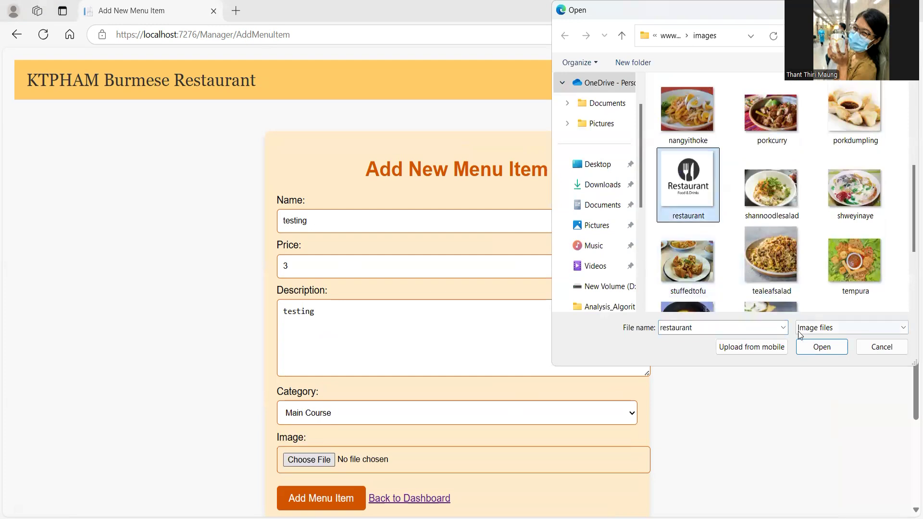
pyautogui.click(822, 347)
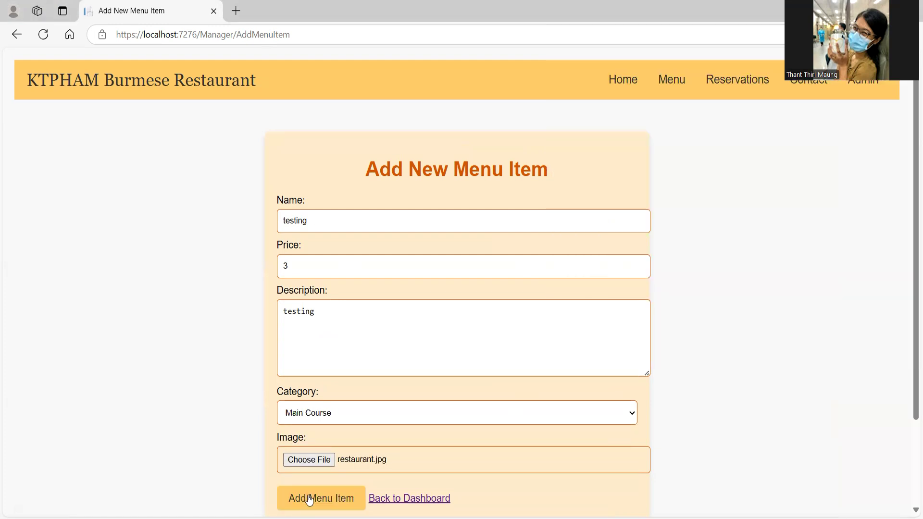
pyautogui.click(309, 498)
# Step: Delete the testing row, confirm the menu ends with Tofu at 12.50, and return to the dashboard
pyautogui.scroll(-15, 461, 410)
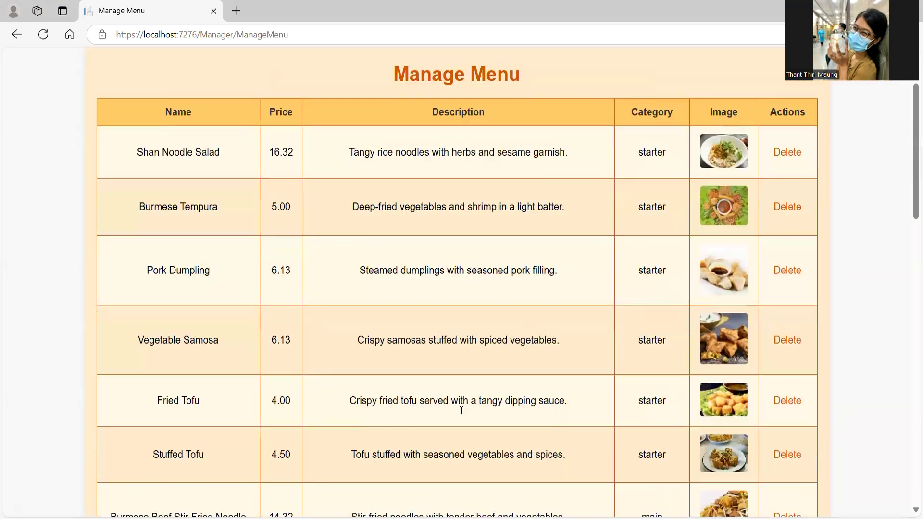
pyautogui.scroll(-7, 462, 410)
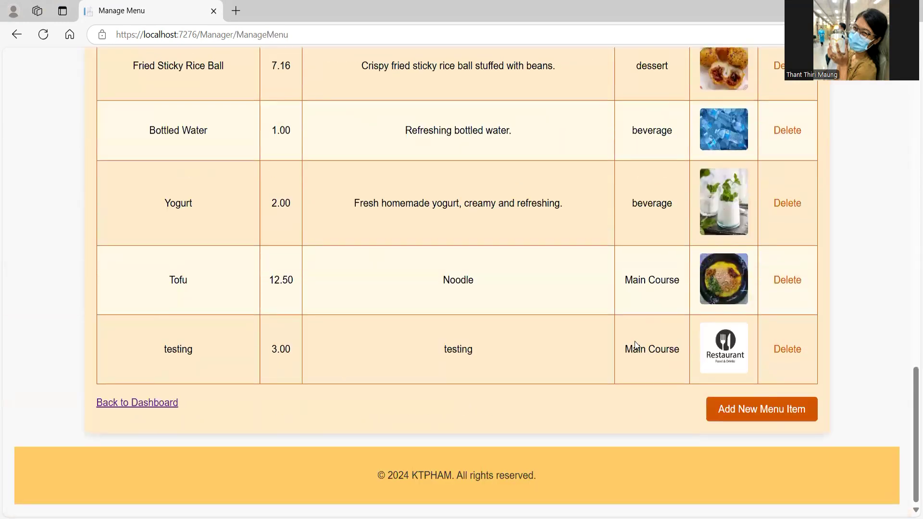
pyautogui.click(798, 354)
pyautogui.scroll(-5, 797, 355)
pyautogui.scroll(-10, 797, 354)
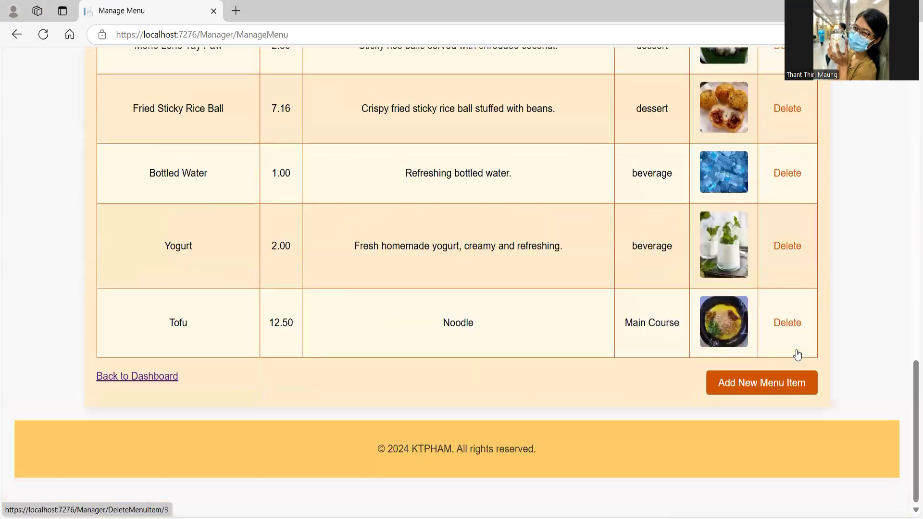
pyautogui.scroll(1, 797, 354)
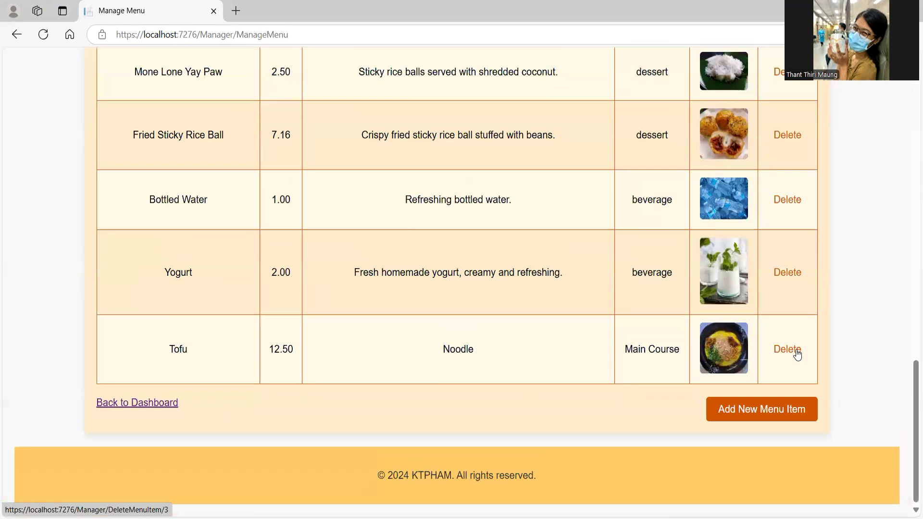
pyautogui.click(797, 354)
pyautogui.scroll(-1, 798, 355)
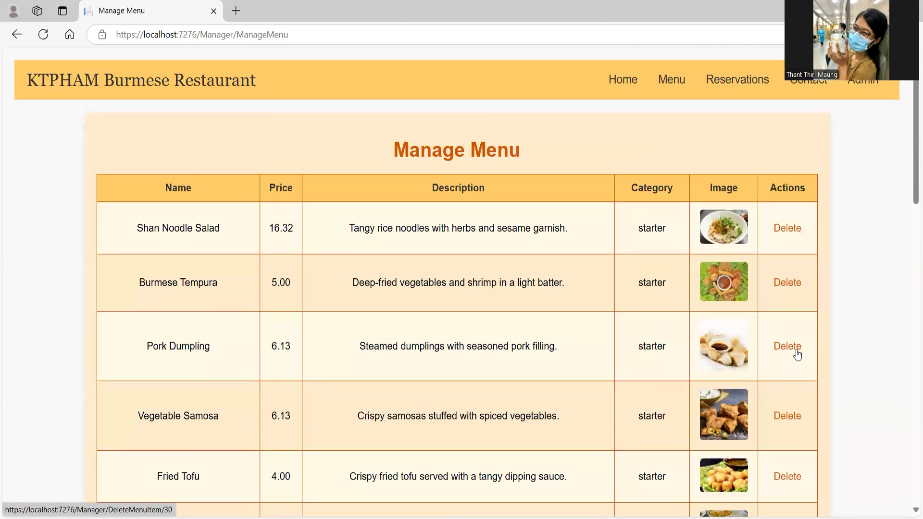
pyautogui.scroll(-10, 797, 355)
pyautogui.scroll(1, 797, 355)
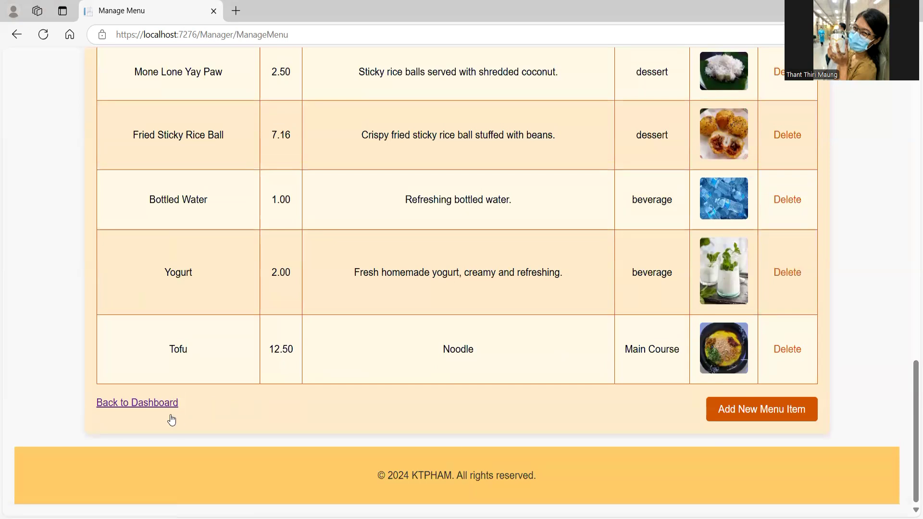
pyautogui.click(150, 404)
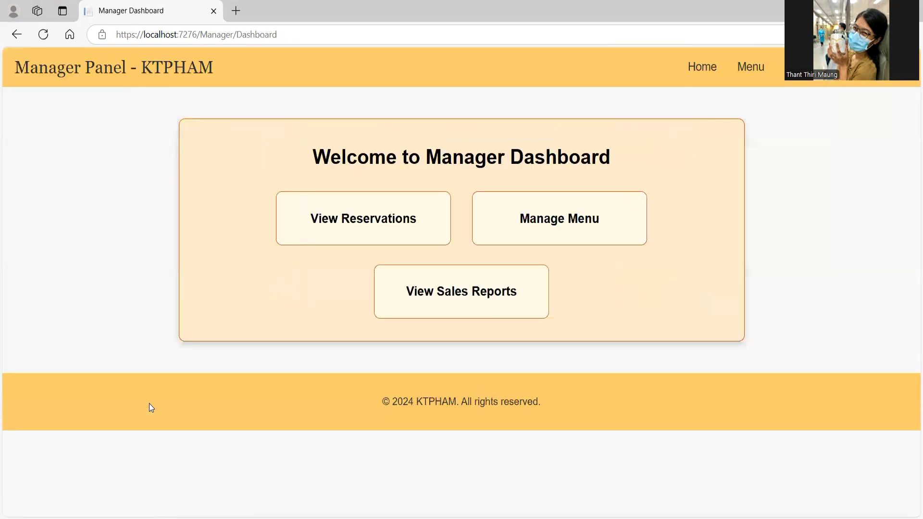
# Step: Review the Revenue by Date and Popular Dishes charts (Burmese Tempura top, 13 sold), then return to the dashboard
pyautogui.click(470, 295)
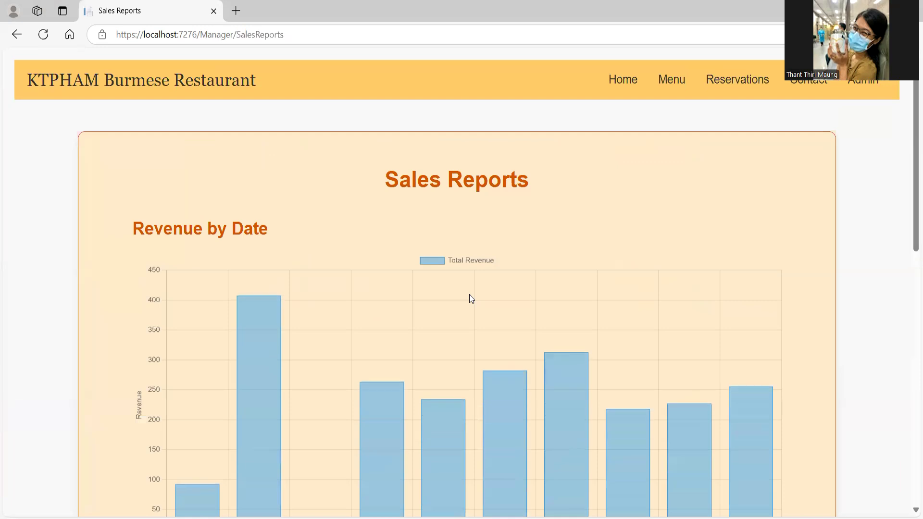
pyautogui.scroll(-1, 469, 294)
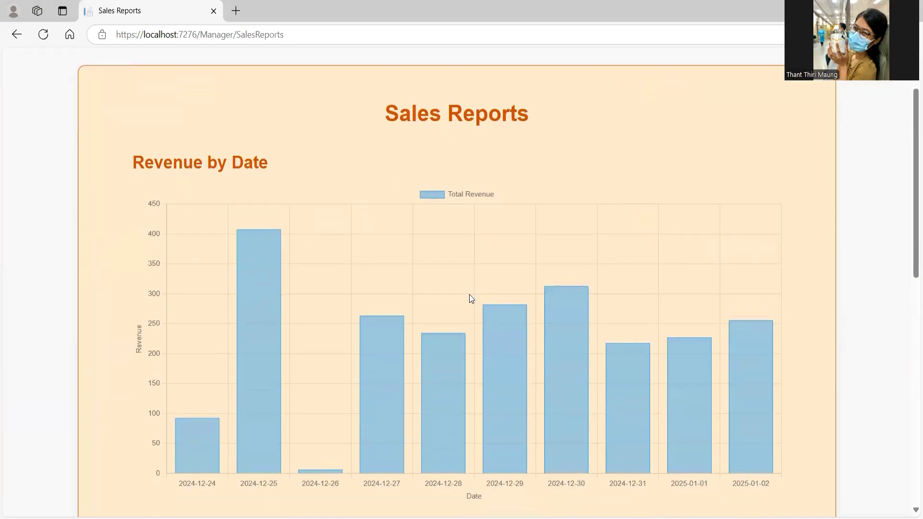
pyautogui.moveTo(254, 371)
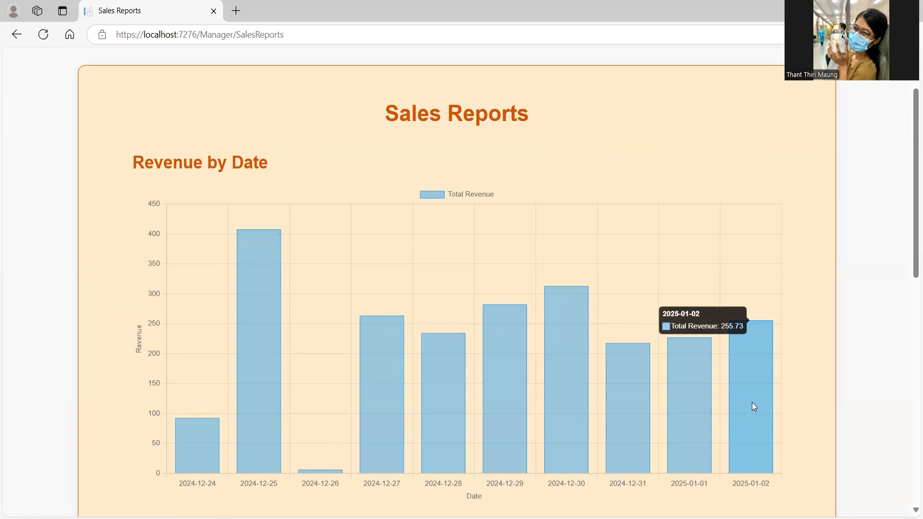
pyautogui.scroll(-9, 752, 405)
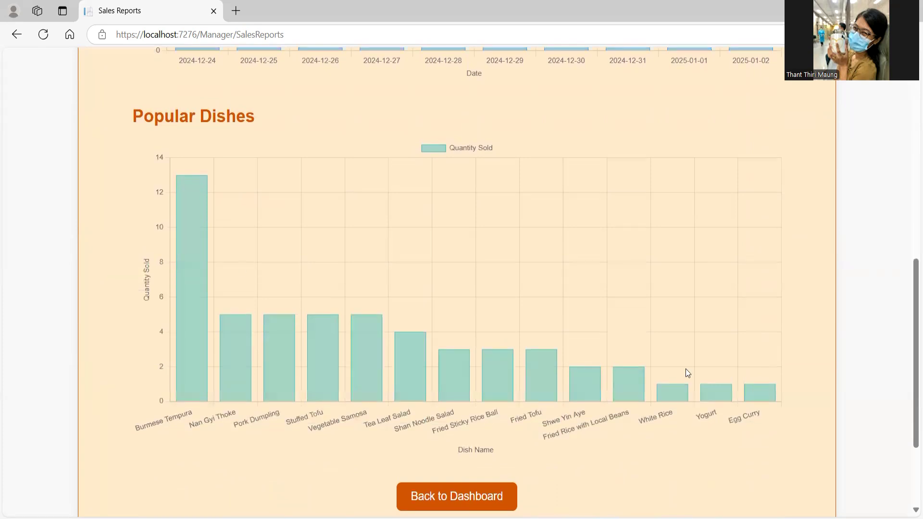
pyautogui.moveTo(188, 233)
pyautogui.scroll(-3, 277, 259)
pyautogui.press('Home')
pyautogui.scroll(-15, 276, 262)
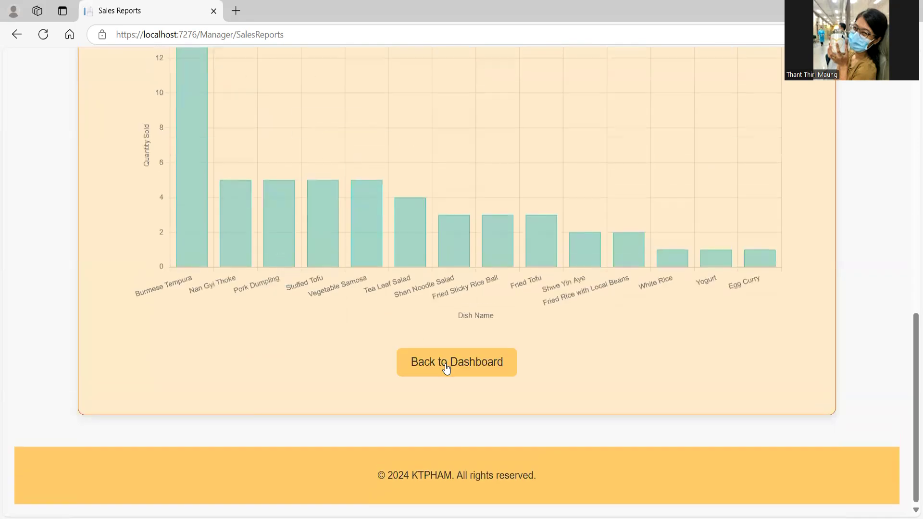
pyautogui.click(446, 367)
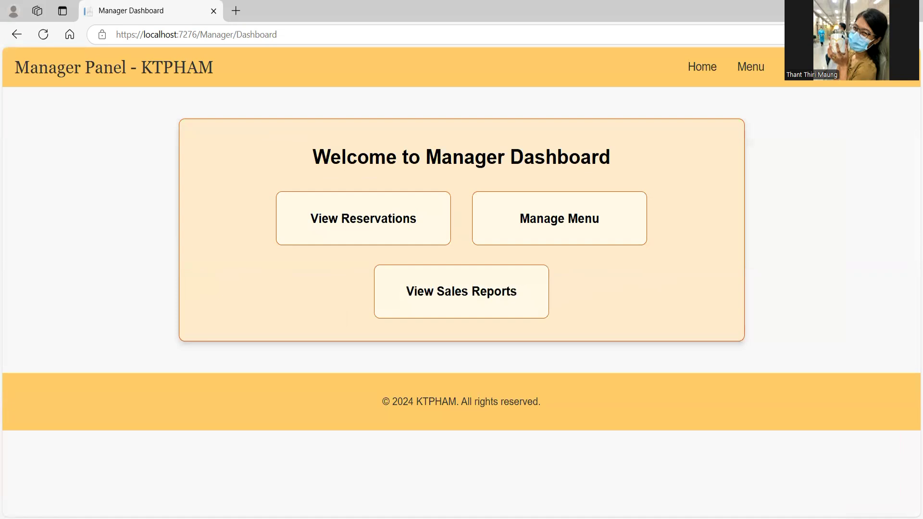
# Step: Log in with the saved staff login and open Update Reservations
pyautogui.click(886, 66)
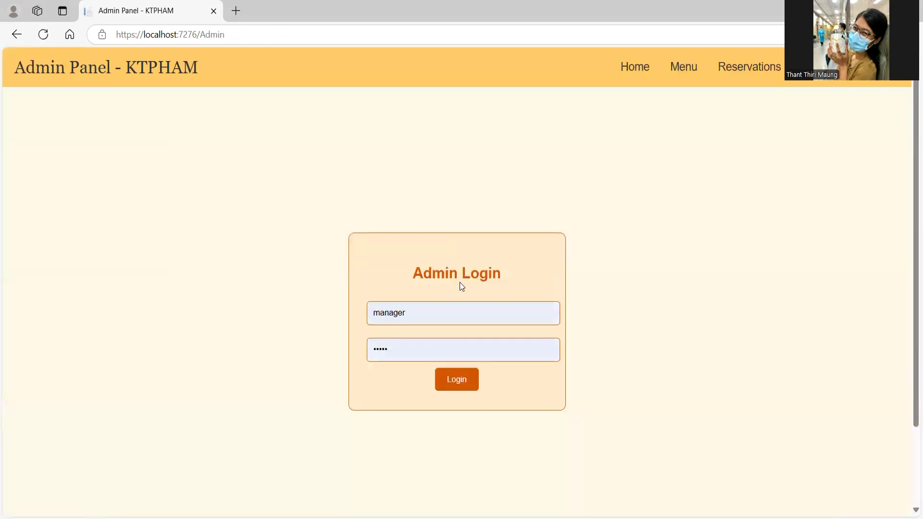
pyautogui.click(459, 312)
pyautogui.click(460, 387)
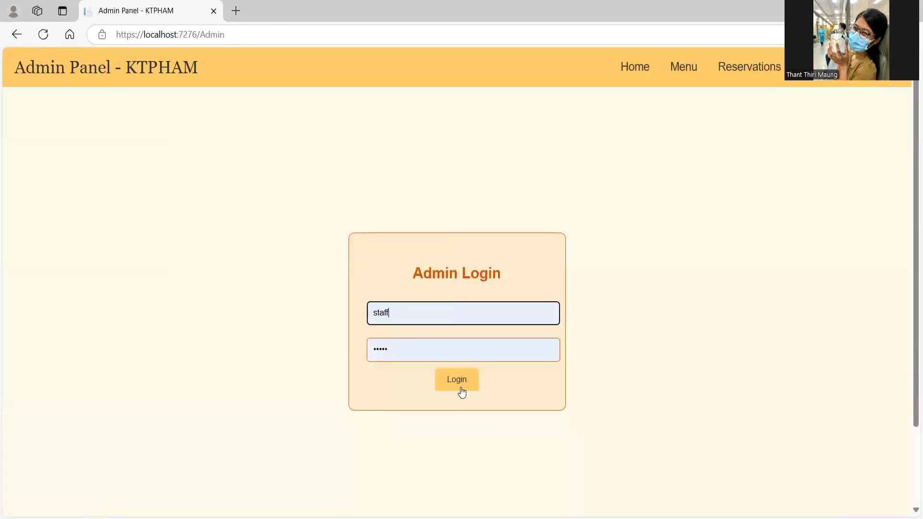
pyautogui.click(456, 387)
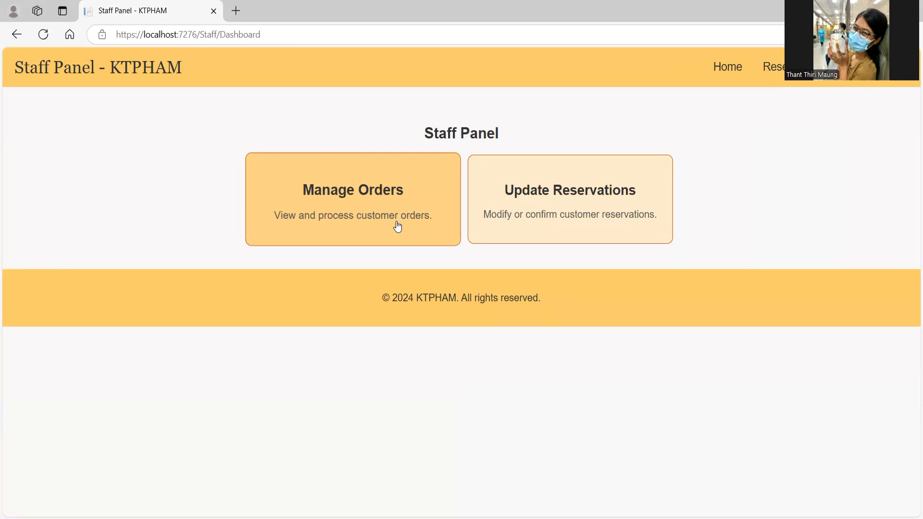
pyautogui.click(522, 216)
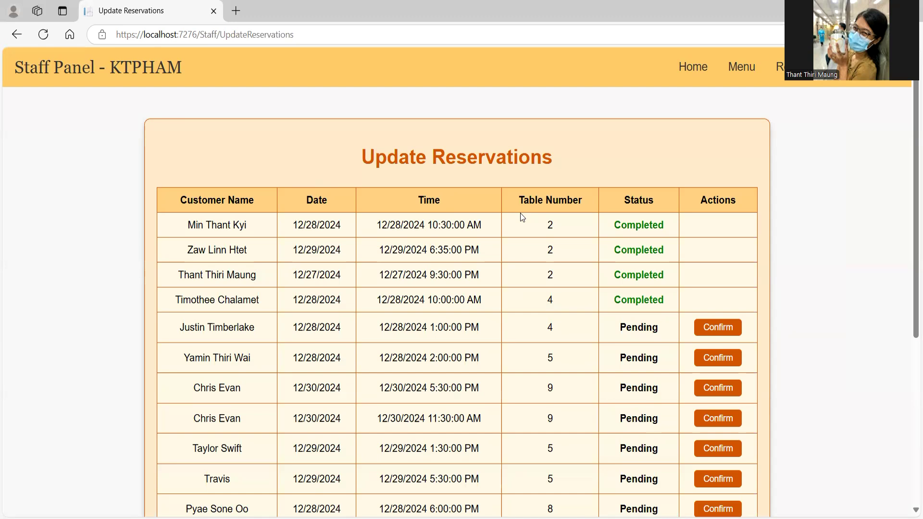
# Step: Confirm the 12/29/2024 2:00 PM table 10 reservation, mark it Completed, and return to the dashboard
pyautogui.scroll(-1, 522, 217)
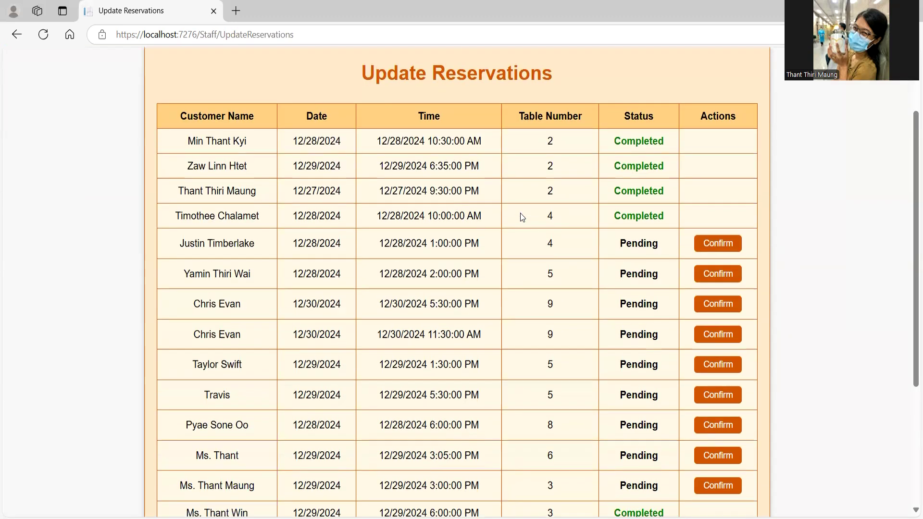
pyautogui.scroll(-4, 522, 217)
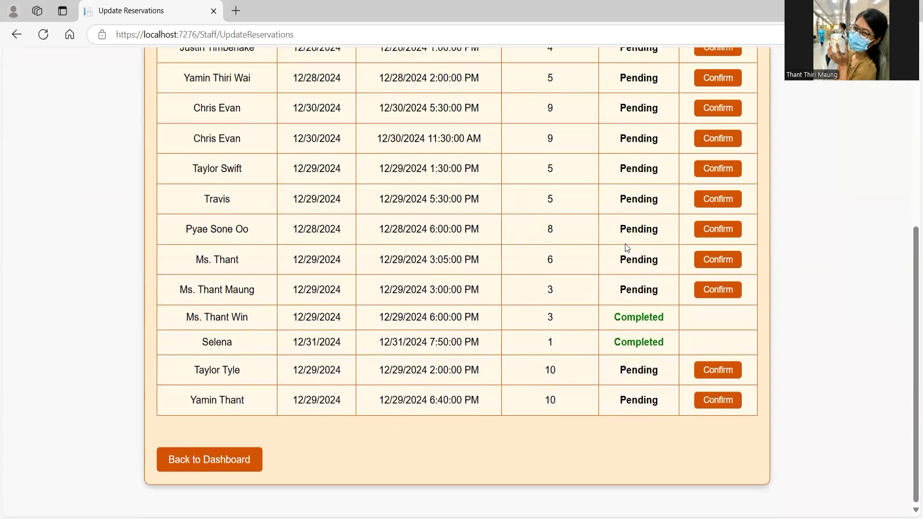
pyautogui.scroll(5, 624, 254)
pyautogui.scroll(-5, 623, 269)
pyautogui.click(712, 371)
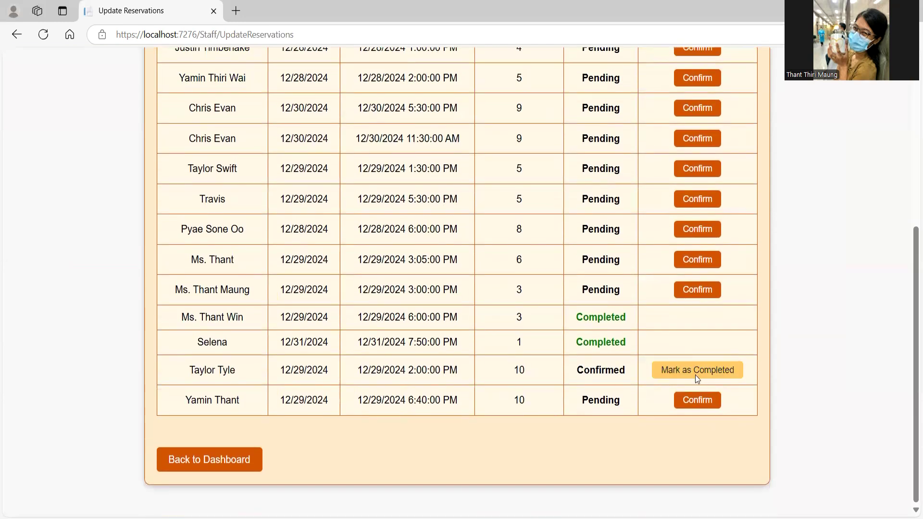
pyautogui.click(697, 378)
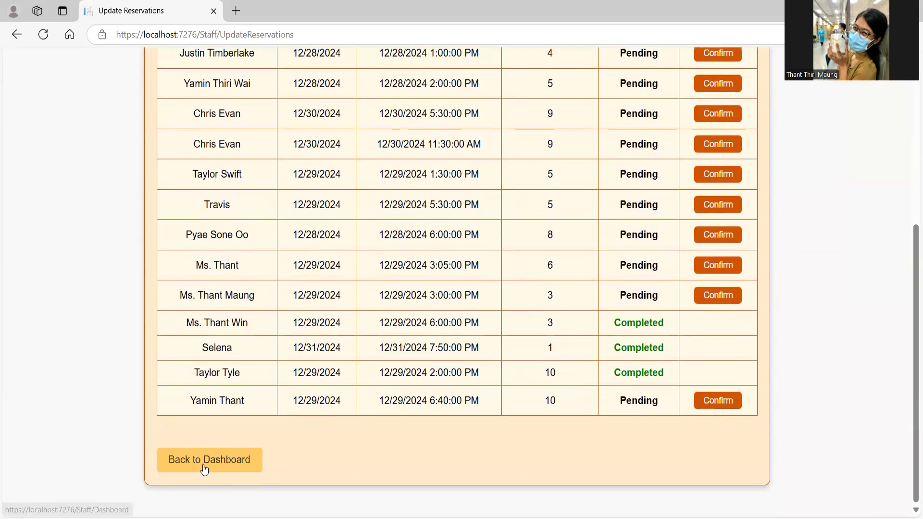
pyautogui.click(204, 465)
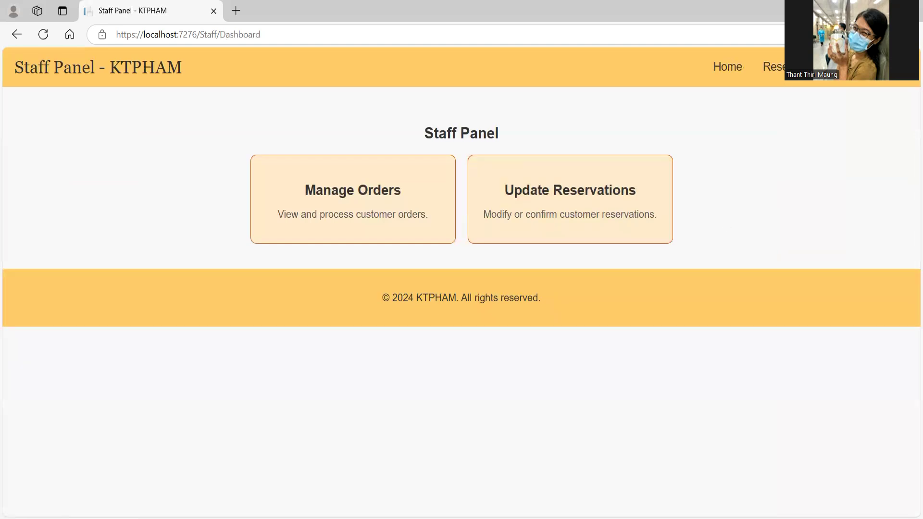
# Step: Go home and log in again with the saved manager credentials
pyautogui.click(729, 73)
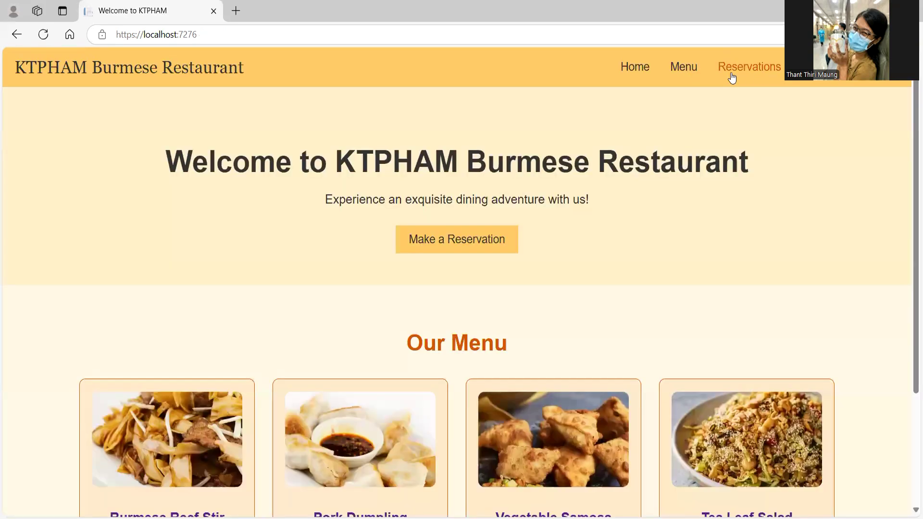
pyautogui.click(881, 68)
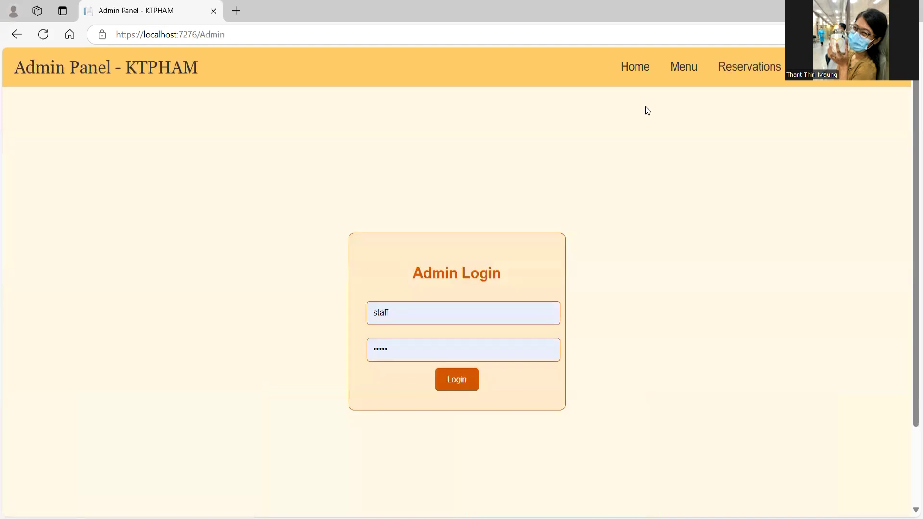
pyautogui.click(495, 310)
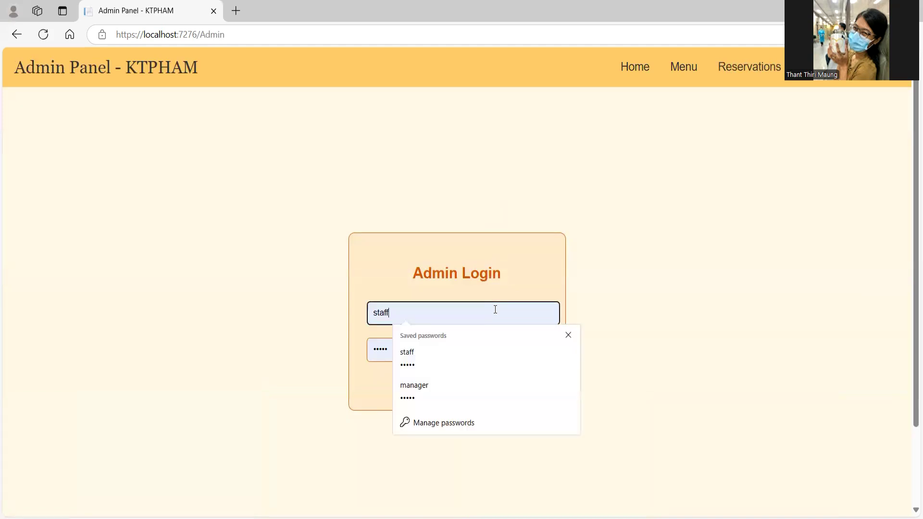
pyautogui.click(497, 391)
pyautogui.click(467, 385)
# Step: Check the manager's reservation list: table 10's booking is Completed, the last one Pending
pyautogui.click(378, 224)
pyautogui.scroll(-9, 378, 223)
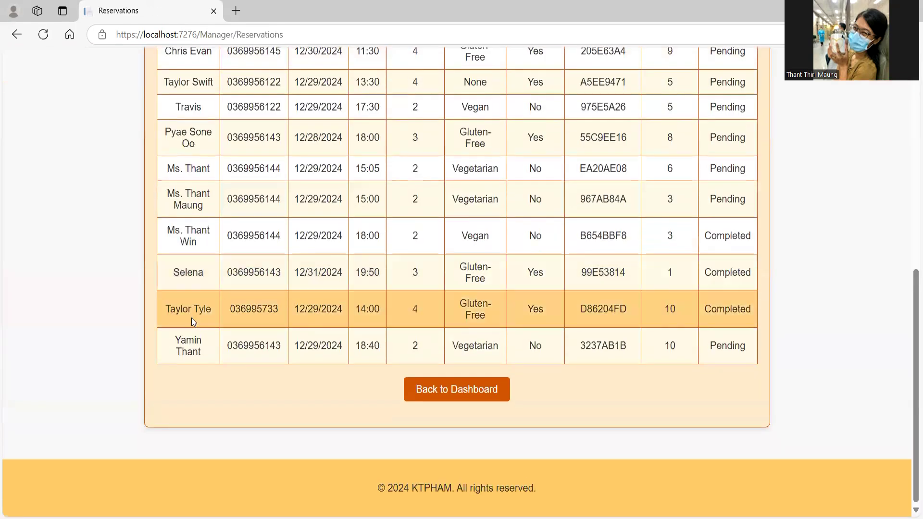
pyautogui.doubleClick(730, 308)
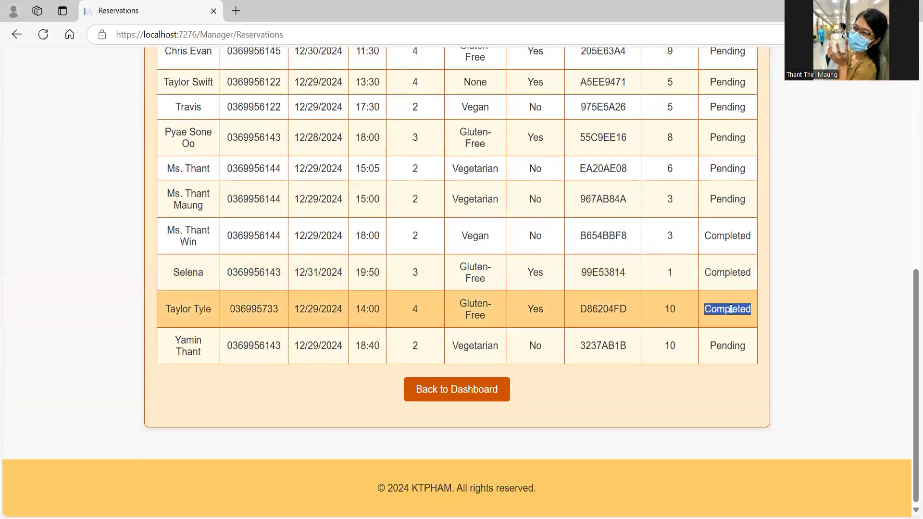
pyautogui.doubleClick(733, 346)
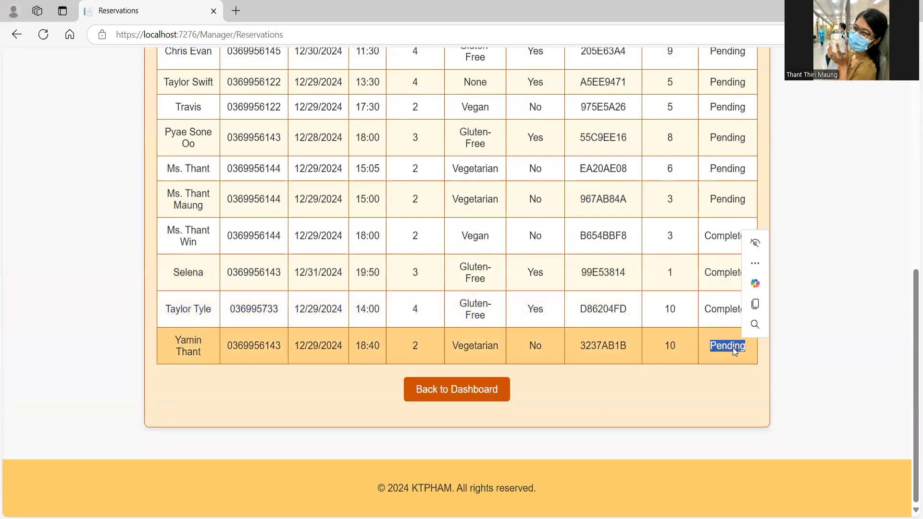
pyautogui.click(442, 390)
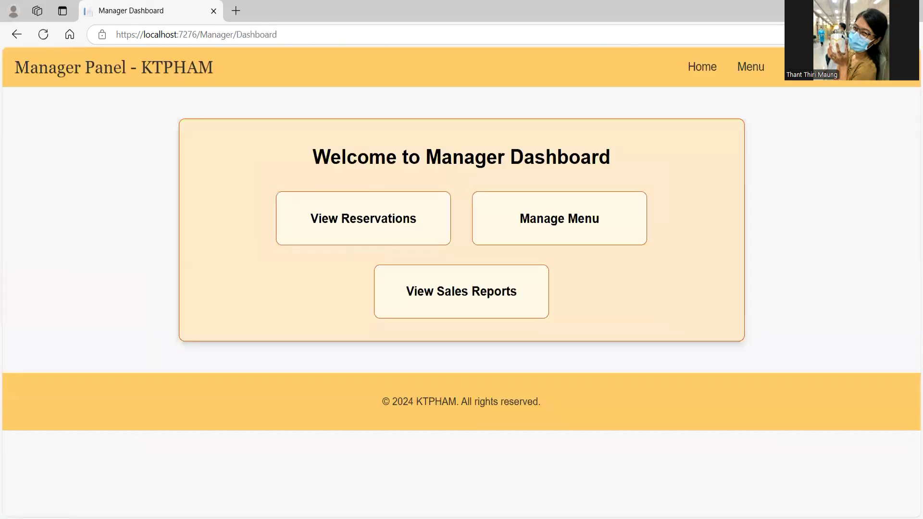
# Step: Log back in with the saved staff login and open Update Reservations
pyautogui.click(487, 289)
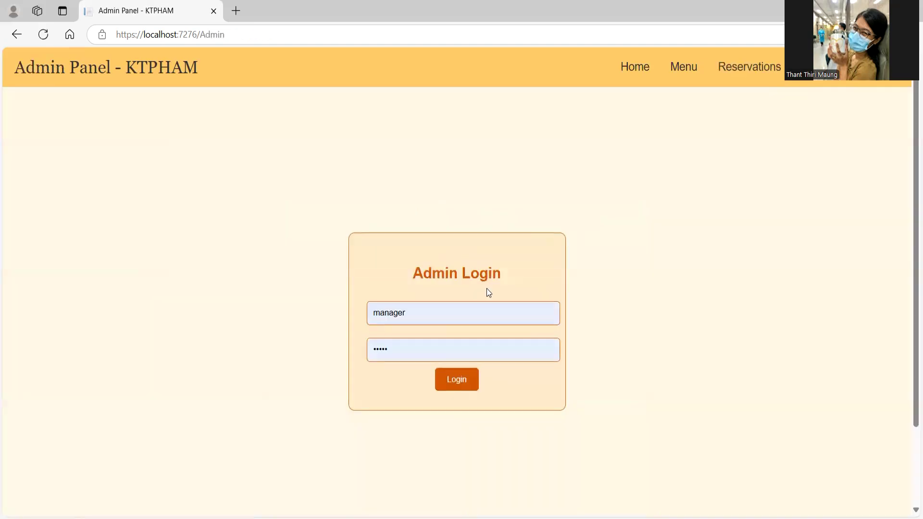
pyautogui.click(488, 324)
pyautogui.click(491, 392)
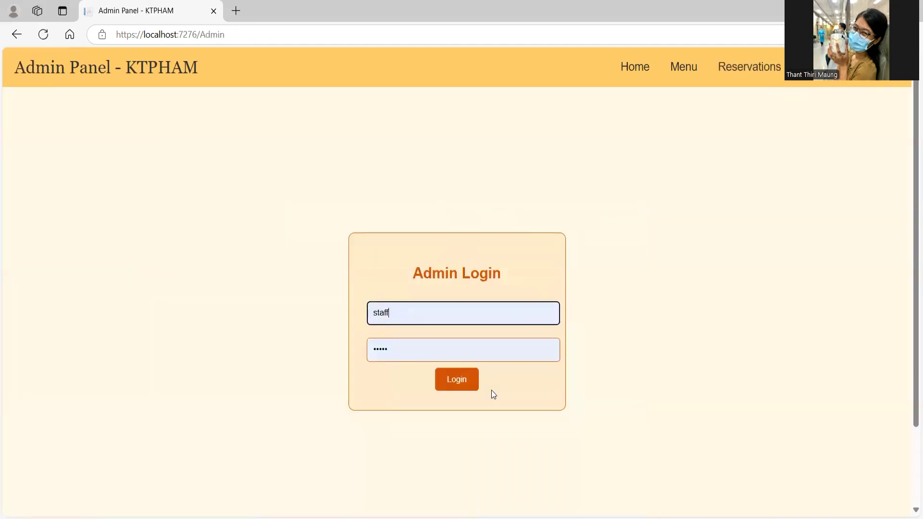
pyautogui.click(459, 380)
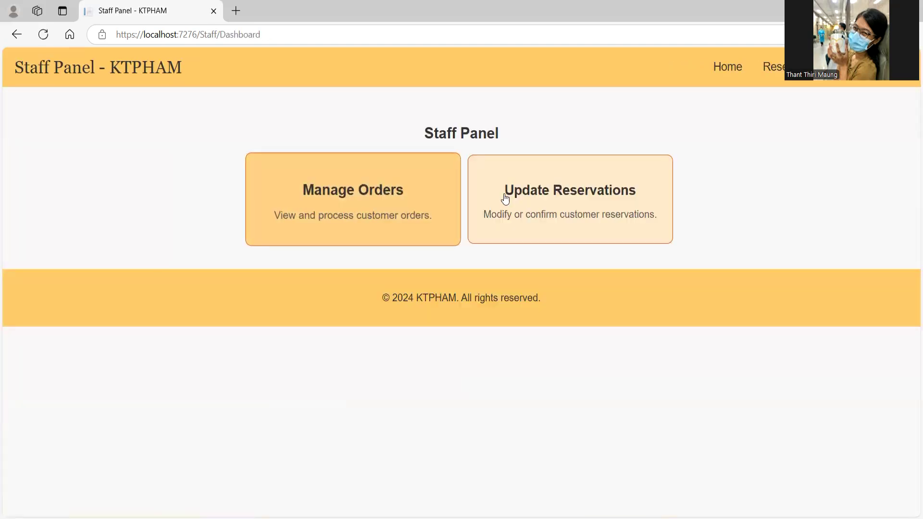
pyautogui.click(520, 197)
# Step: Review the Update Reservations table, then open Manage Orders with all tables at $0.00
pyautogui.scroll(-8, 517, 354)
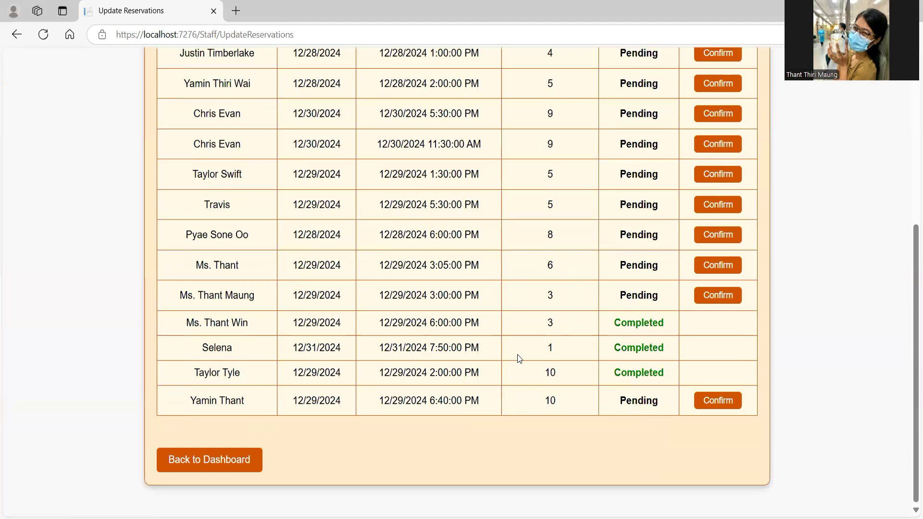
pyautogui.scroll(6, 517, 354)
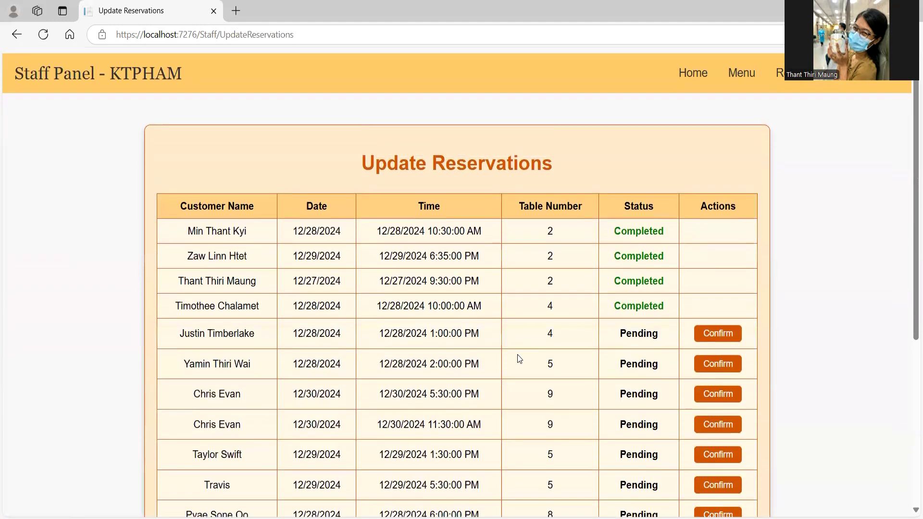
pyautogui.scroll(-6, 509, 246)
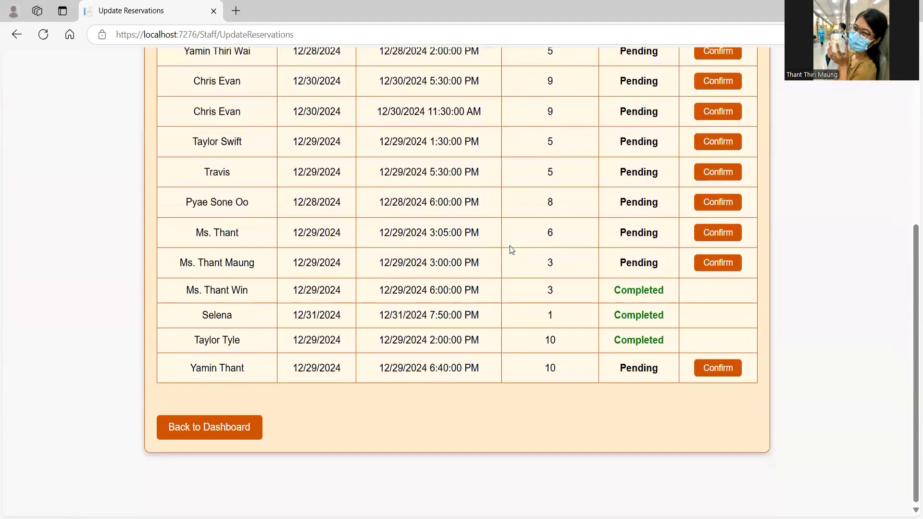
pyautogui.click(235, 460)
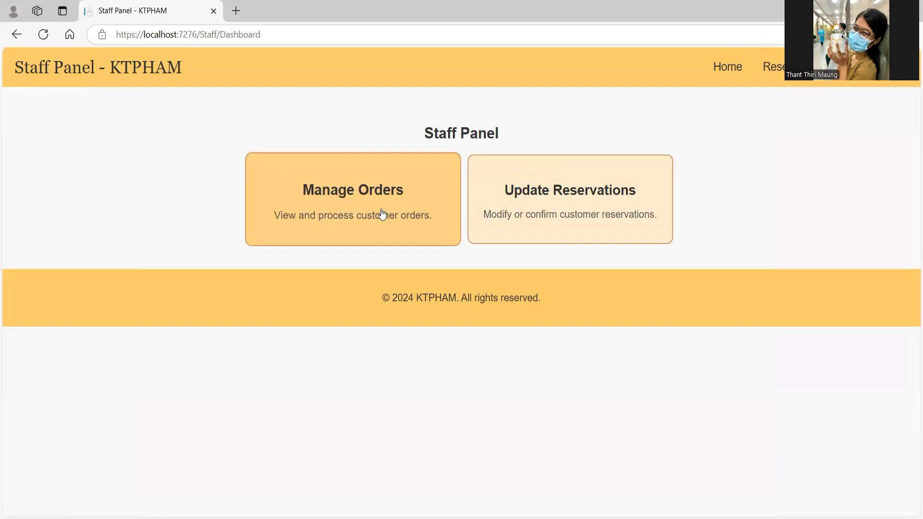
pyautogui.click(382, 214)
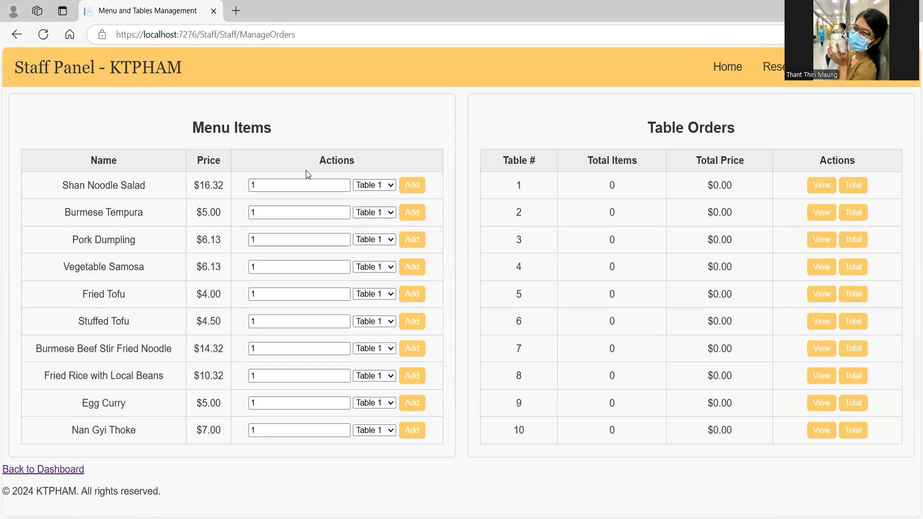
pyautogui.click(376, 184)
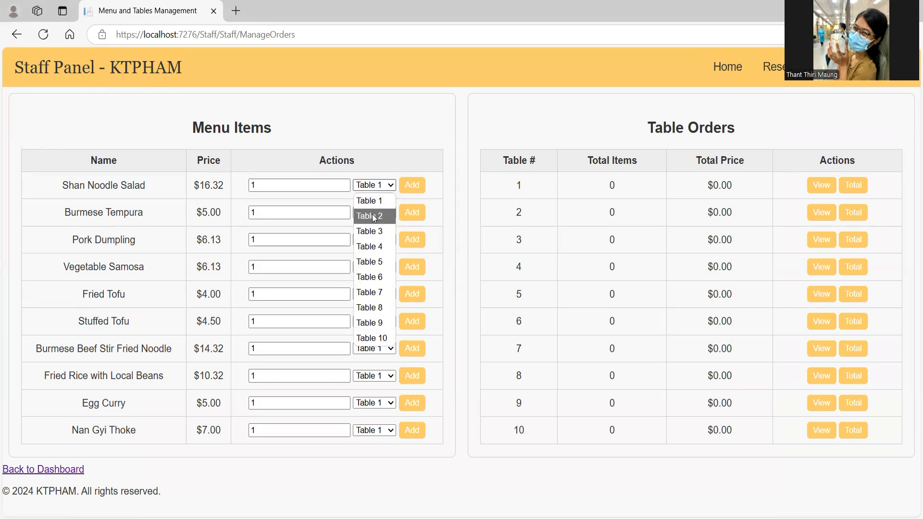
# Step: Add one Shan Noodle Salad to Table 2's order
pyautogui.click(374, 217)
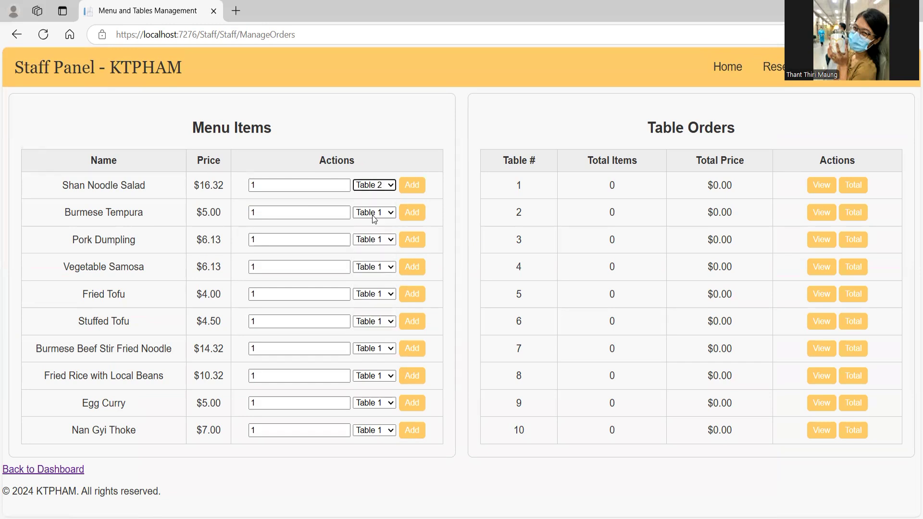
pyautogui.click(304, 184)
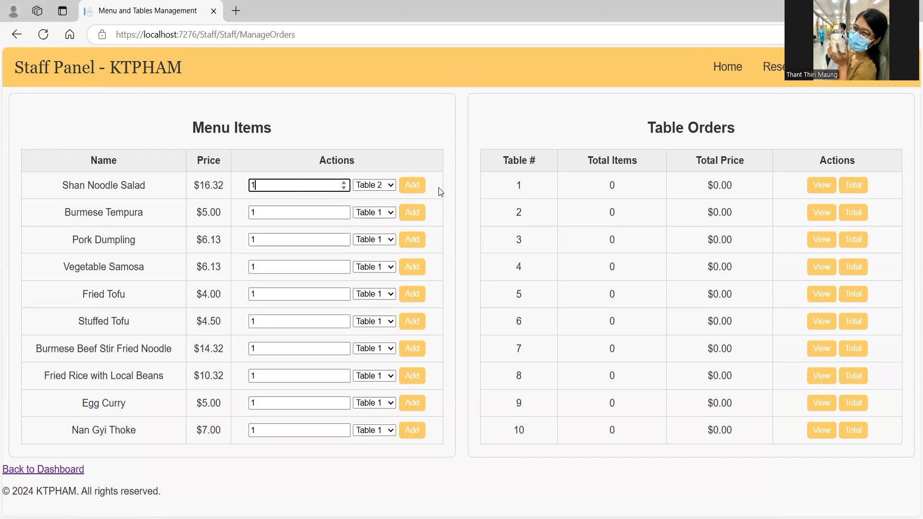
pyautogui.click(414, 186)
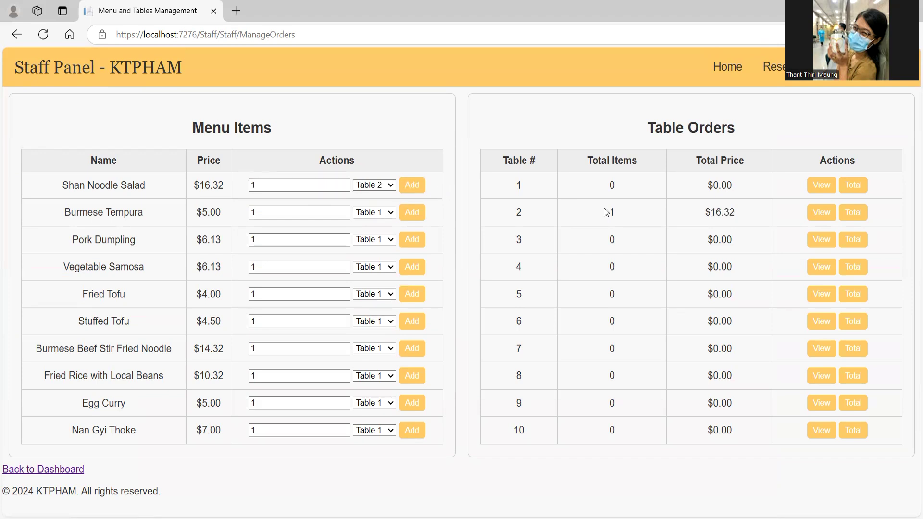
pyautogui.moveTo(605, 214); pyautogui.dragTo(748, 214)
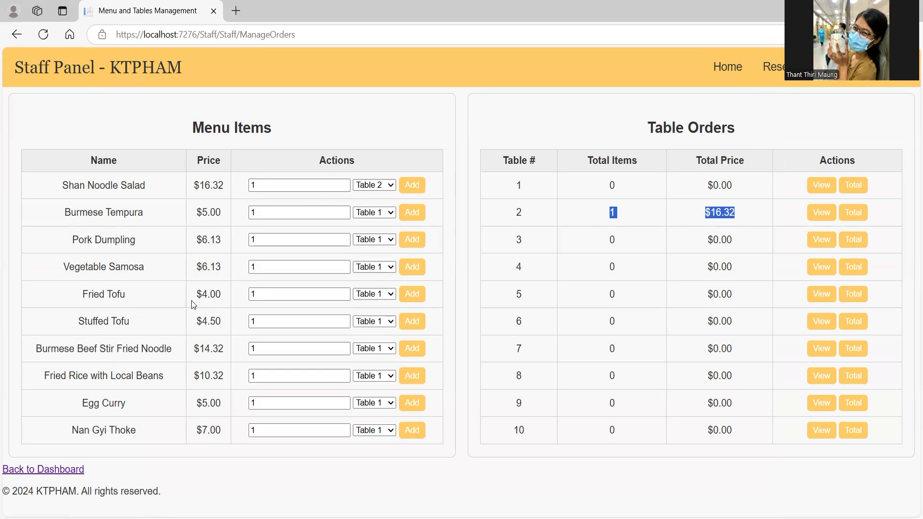
# Step: Add two Egg Curry to Table 2, bringing it to 3 items totalling $26.32
pyautogui.tripleClick(111, 400)
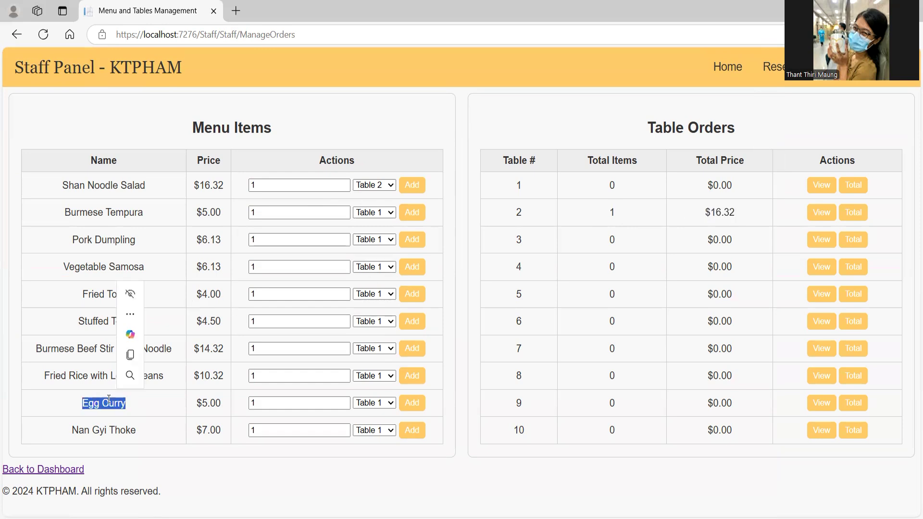
pyautogui.click(370, 406)
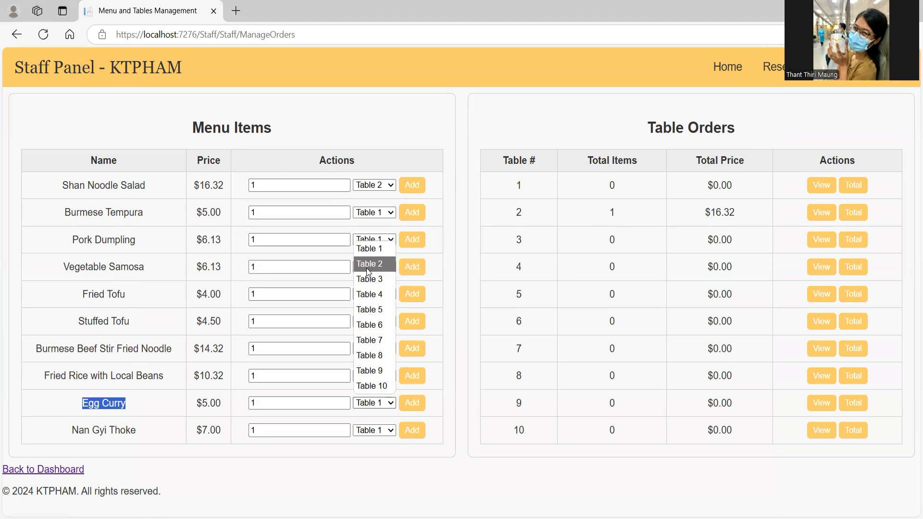
pyautogui.click(366, 267)
pyautogui.click(298, 406)
pyautogui.press('BackSpace')
pyautogui.write('2')
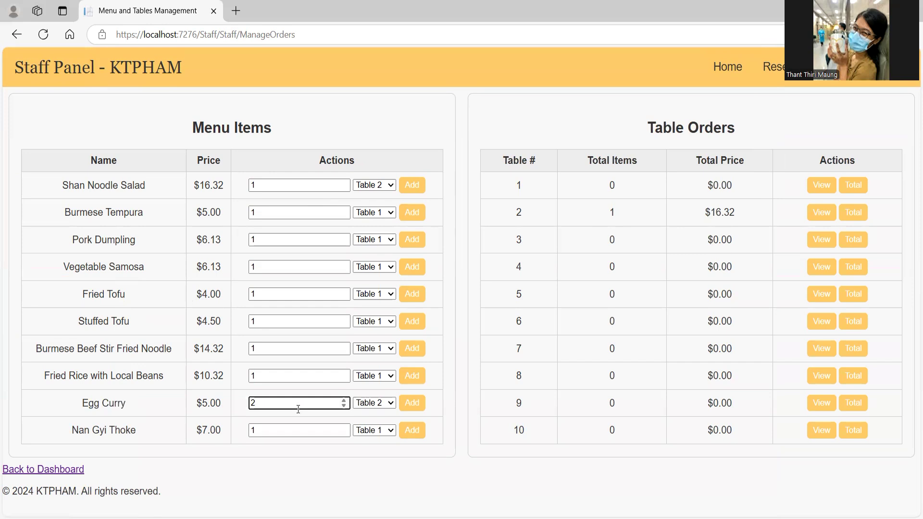
pyautogui.click(411, 405)
pyautogui.doubleClick(612, 212)
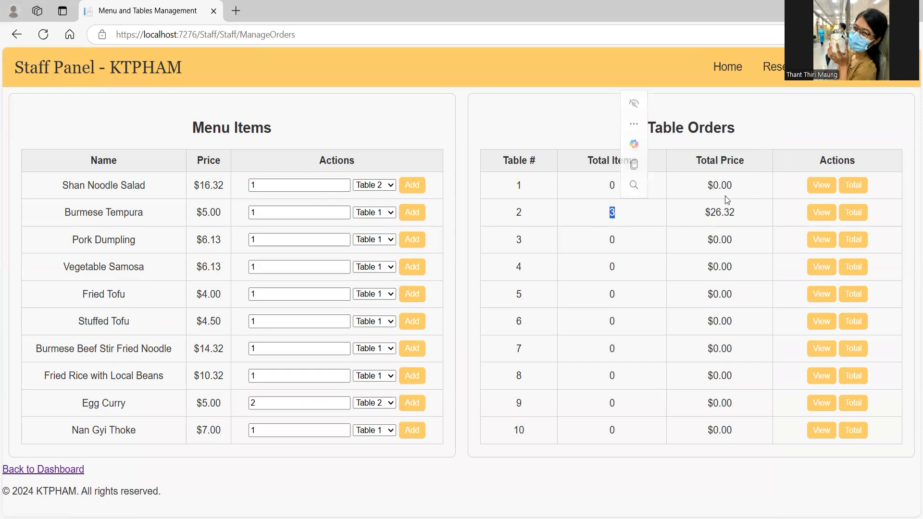
pyautogui.doubleClick(724, 213)
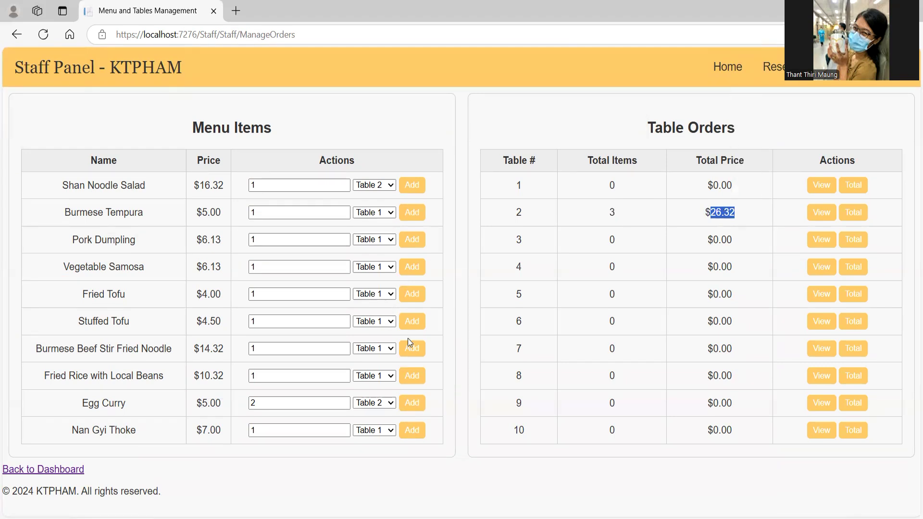
# Step: Add Burmese Beef Stir Fried Noodle to Table 2, raising it to 4 items at $40.64
pyautogui.click(139, 349)
pyautogui.click(382, 346)
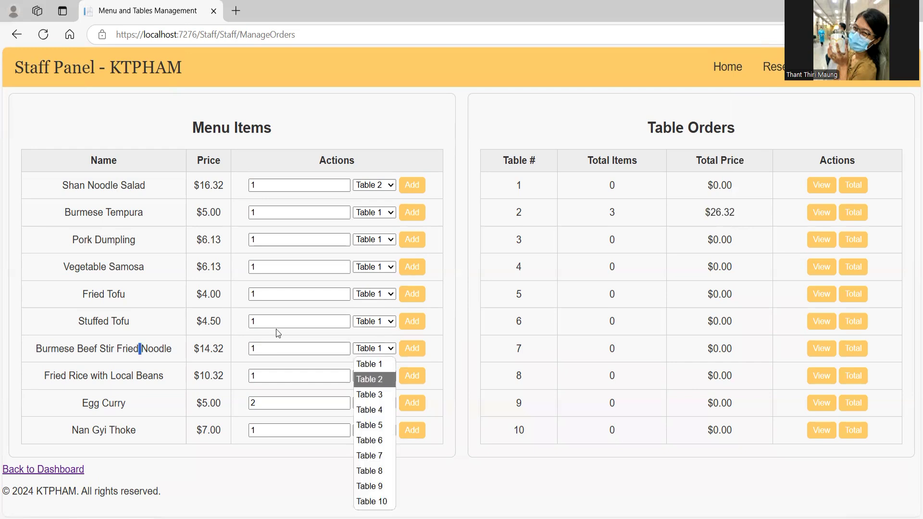
pyautogui.click(382, 380)
pyautogui.click(418, 348)
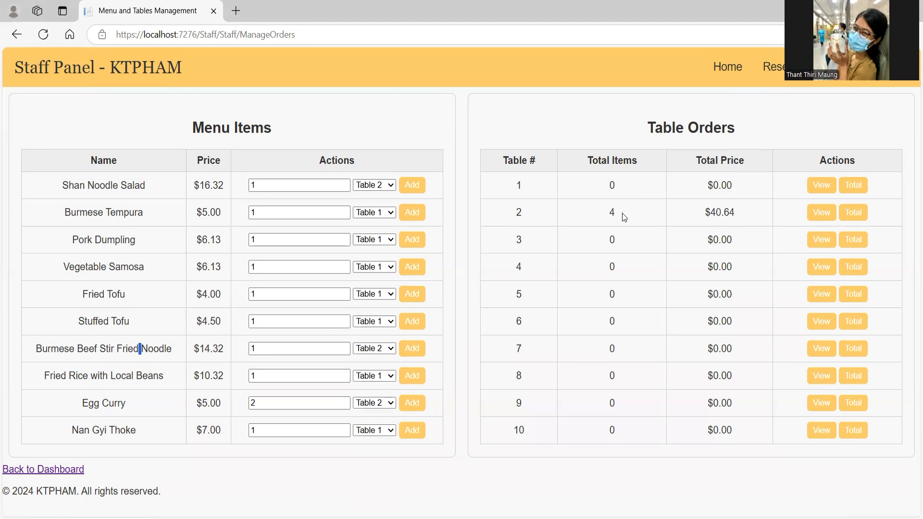
pyautogui.doubleClick(721, 213)
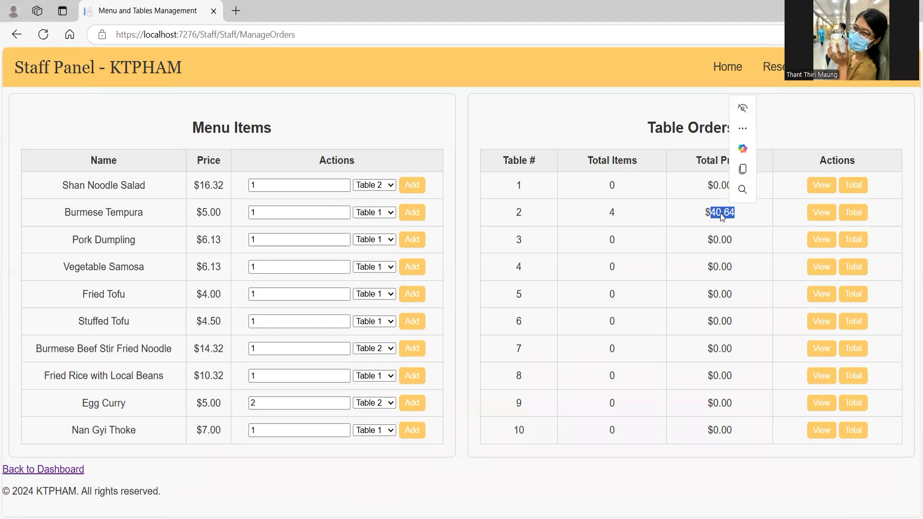
# Step: Add one Vegetable Samosa to Table 6's order
pyautogui.click(387, 267)
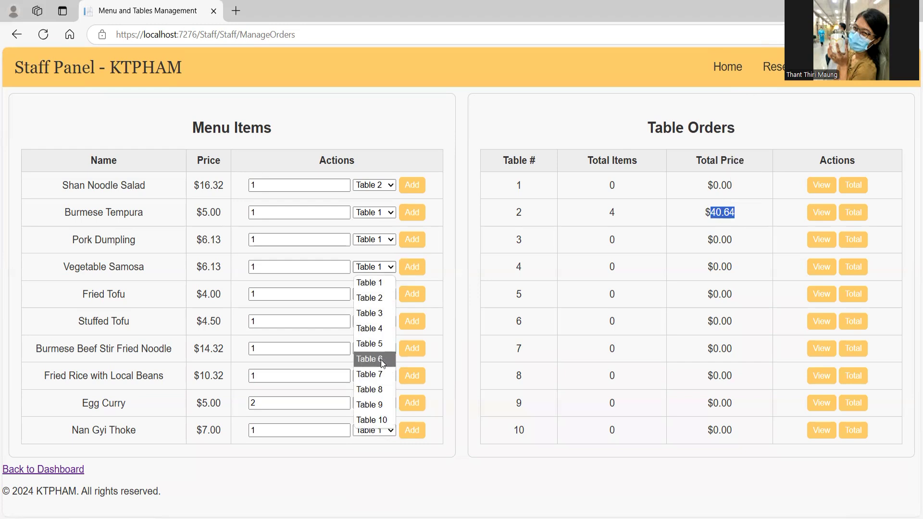
pyautogui.click(381, 360)
pyautogui.click(297, 266)
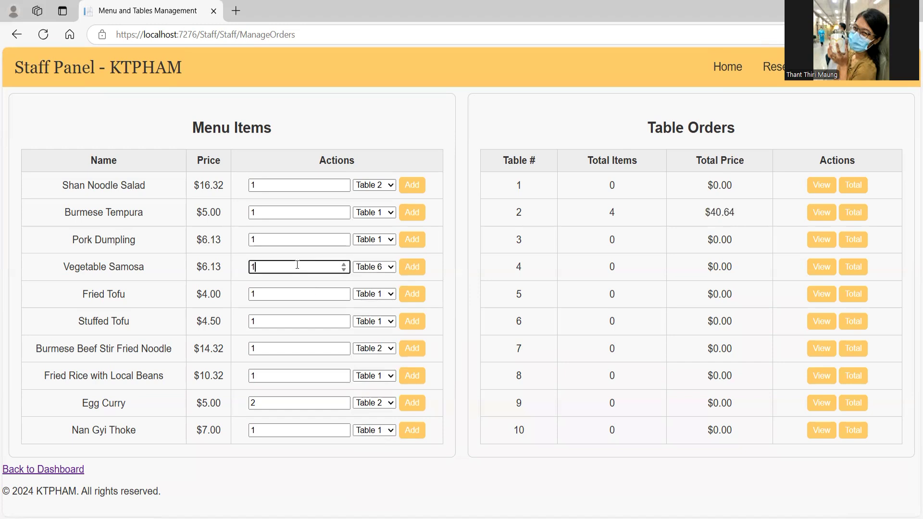
pyautogui.click(403, 272)
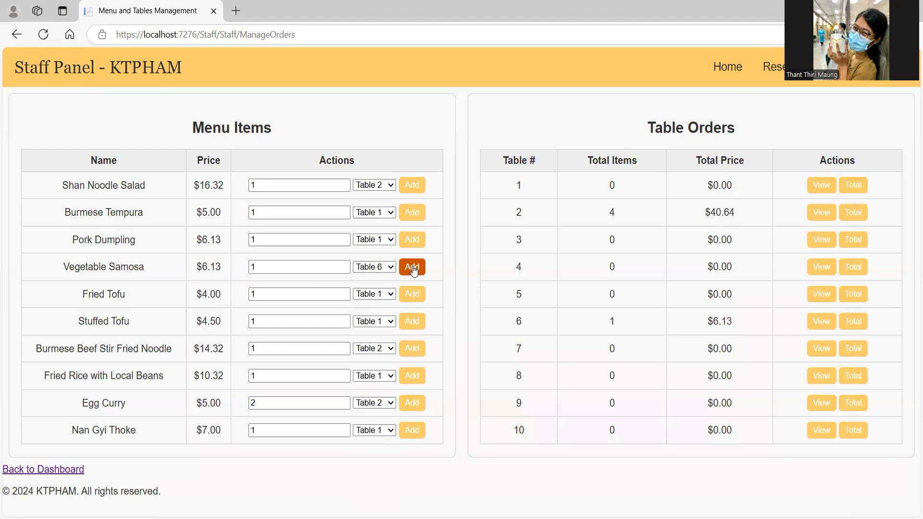
# Step: Add two Pork Dumplings to Table 6, totalling $18.39, and list Table 2's dishes
pyautogui.click(376, 243)
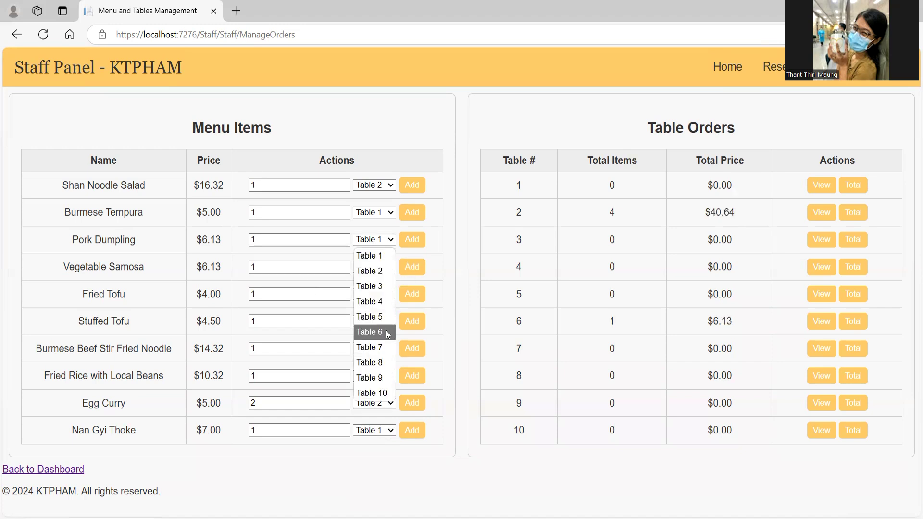
pyautogui.click(387, 334)
pyautogui.hotkey('shift', 'Tab')
pyautogui.write('2')
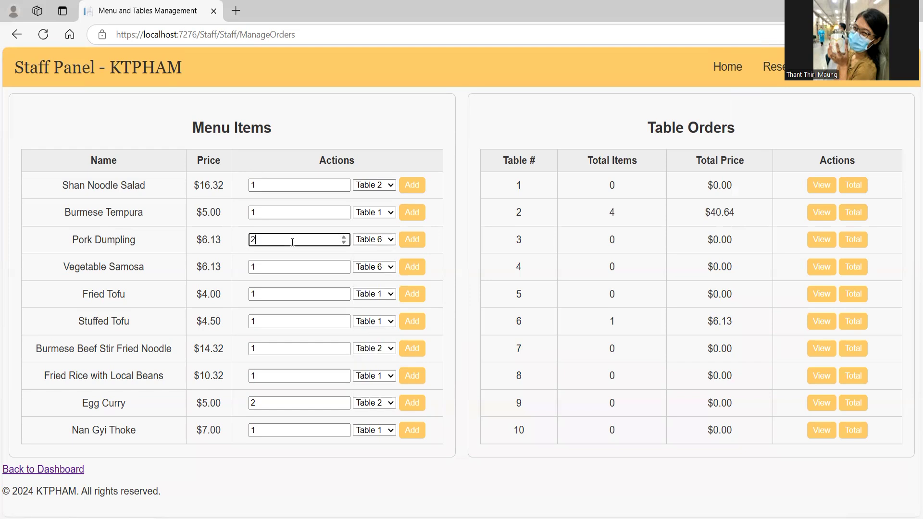
pyautogui.click(411, 241)
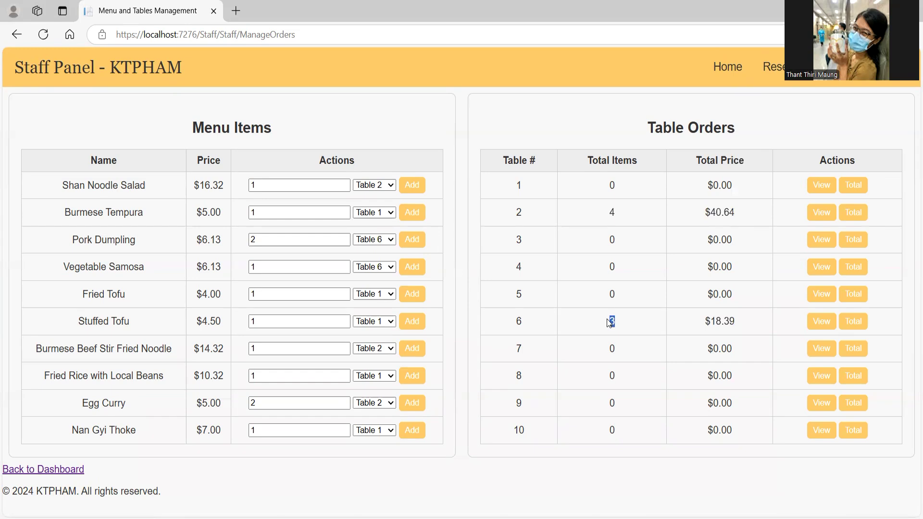
pyautogui.doubleClick(721, 321)
pyautogui.click(585, 248)
pyautogui.click(817, 218)
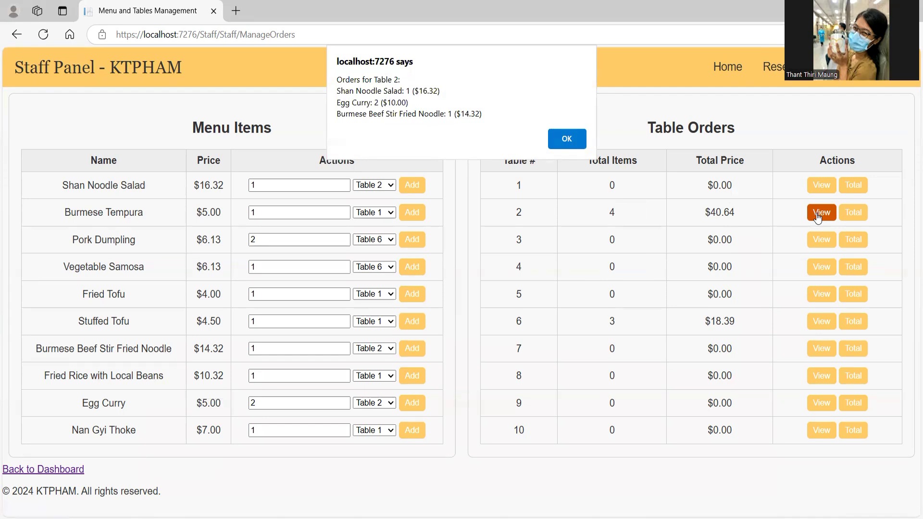
pyautogui.click(554, 138)
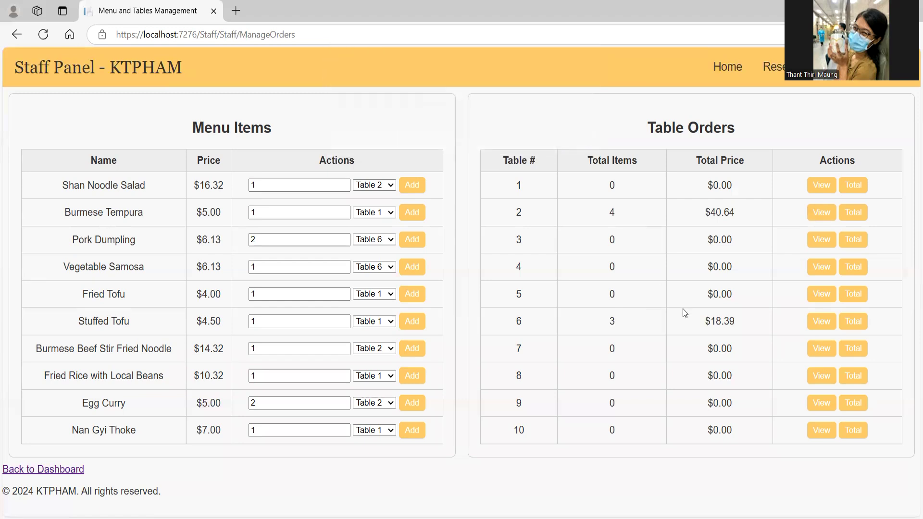
pyautogui.click(823, 322)
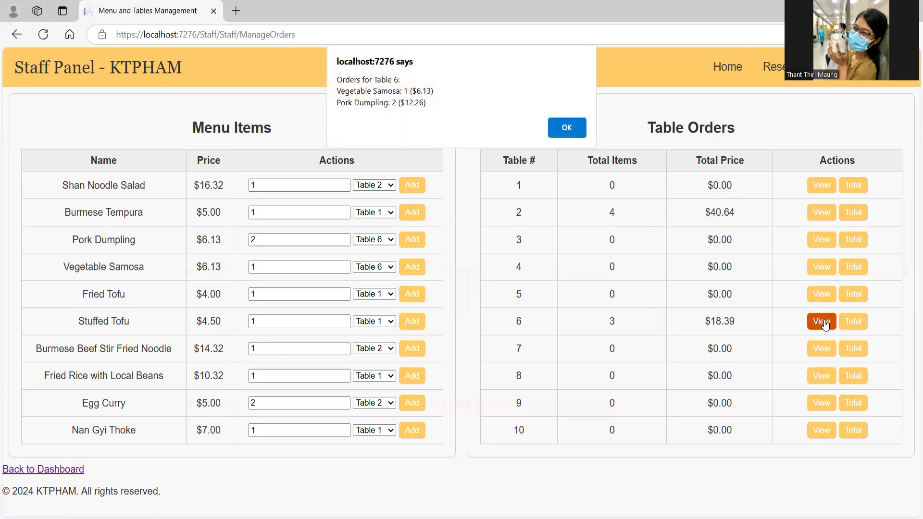
pyautogui.click(569, 128)
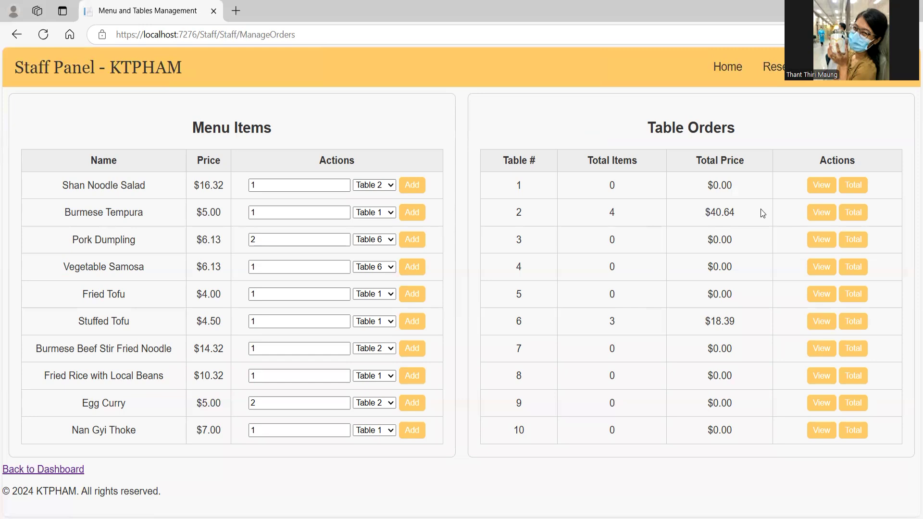
pyautogui.click(859, 217)
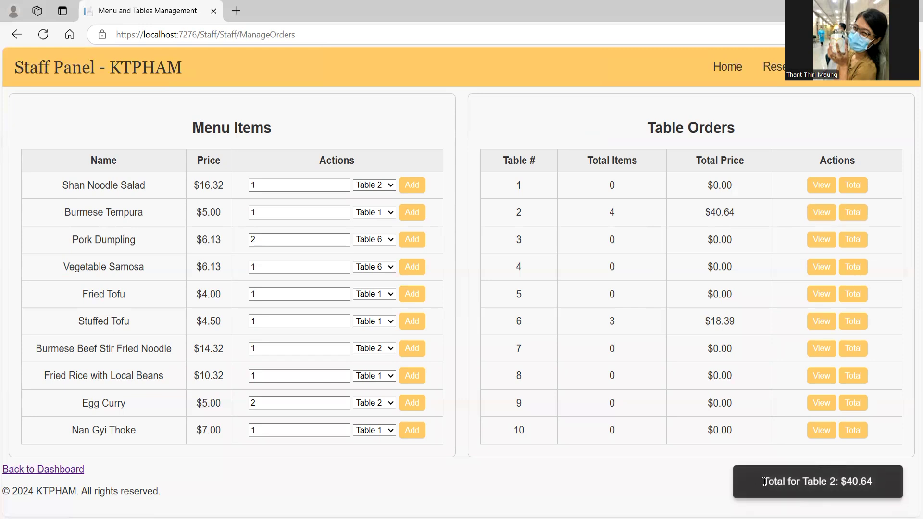
# Step: Show the bill totals for Table 2 and Table 6, then return to the public home page
pyautogui.moveTo(765, 482); pyautogui.dragTo(841, 474)
pyautogui.click(854, 217)
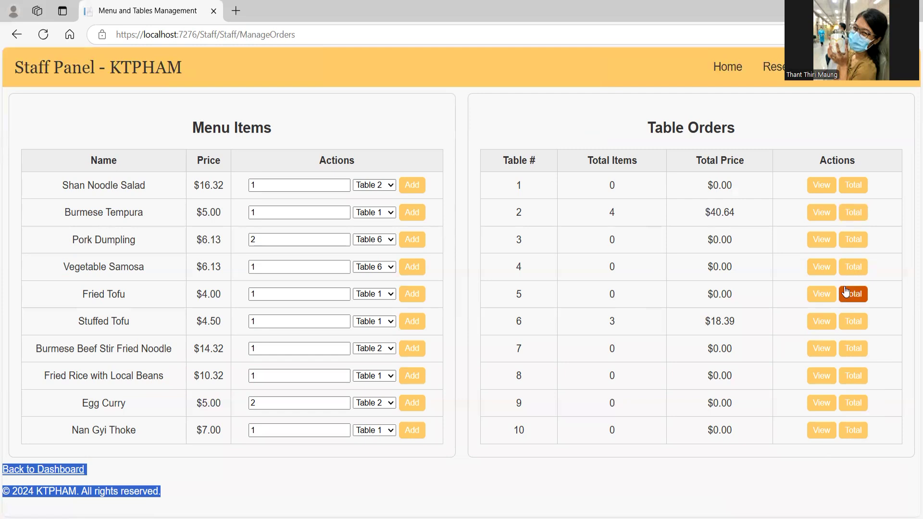
pyautogui.click(853, 323)
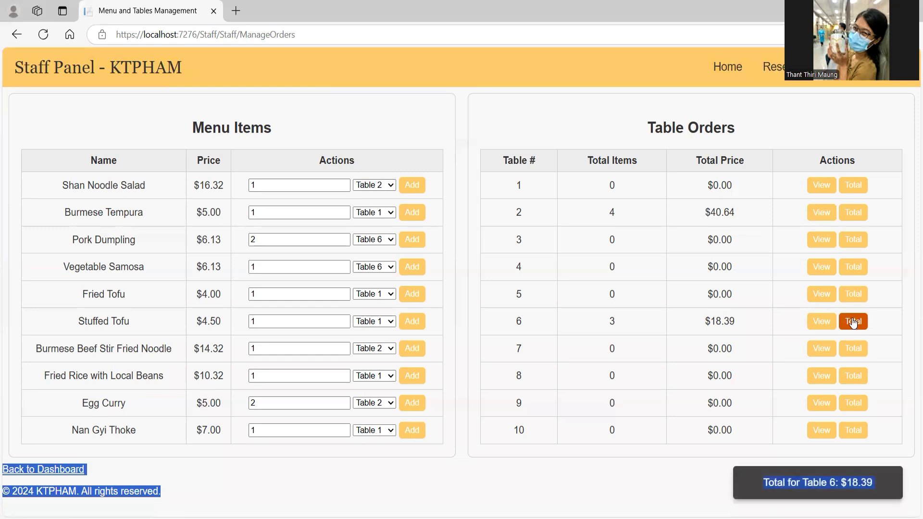
pyautogui.click(753, 444)
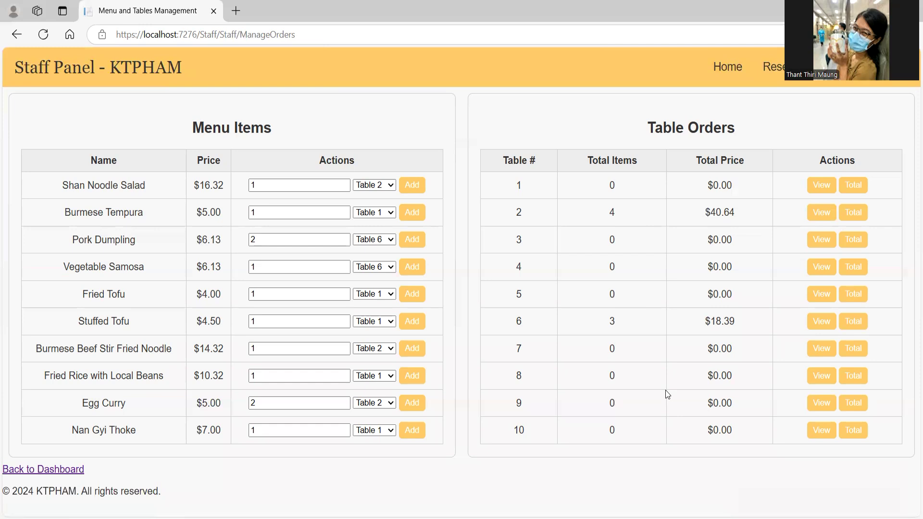
pyautogui.click(53, 472)
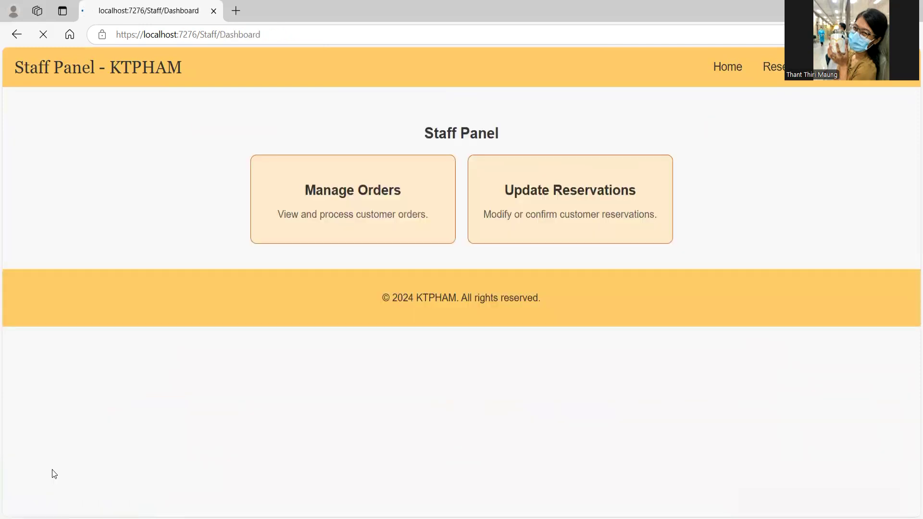
pyautogui.click(727, 68)
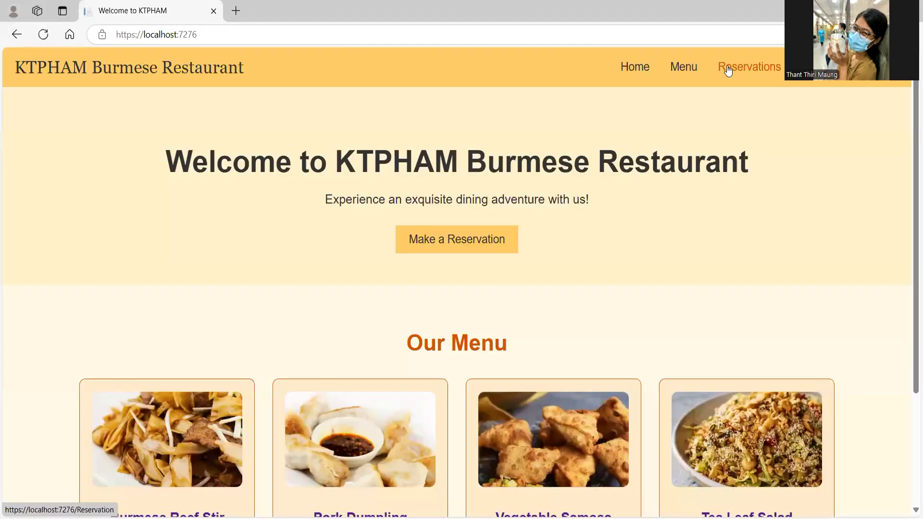